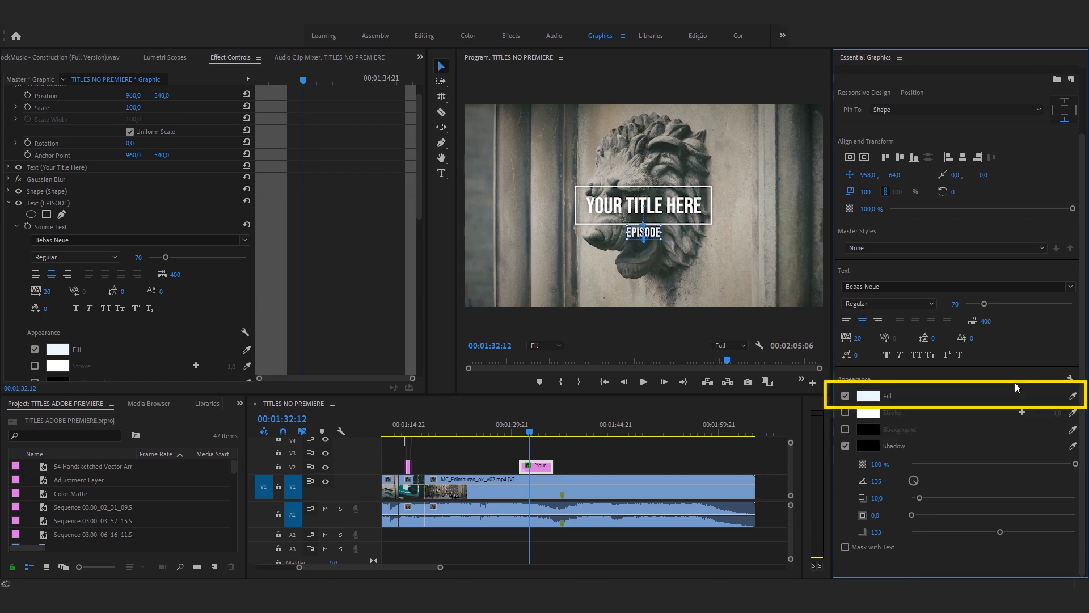
- Play back the existing title graphic from just before its clip on the timeline
{"action": "left_click_drag", "start_coordinate": [528, 434], "coordinate": [518, 435]}
{"action": "key", "text": "space"}
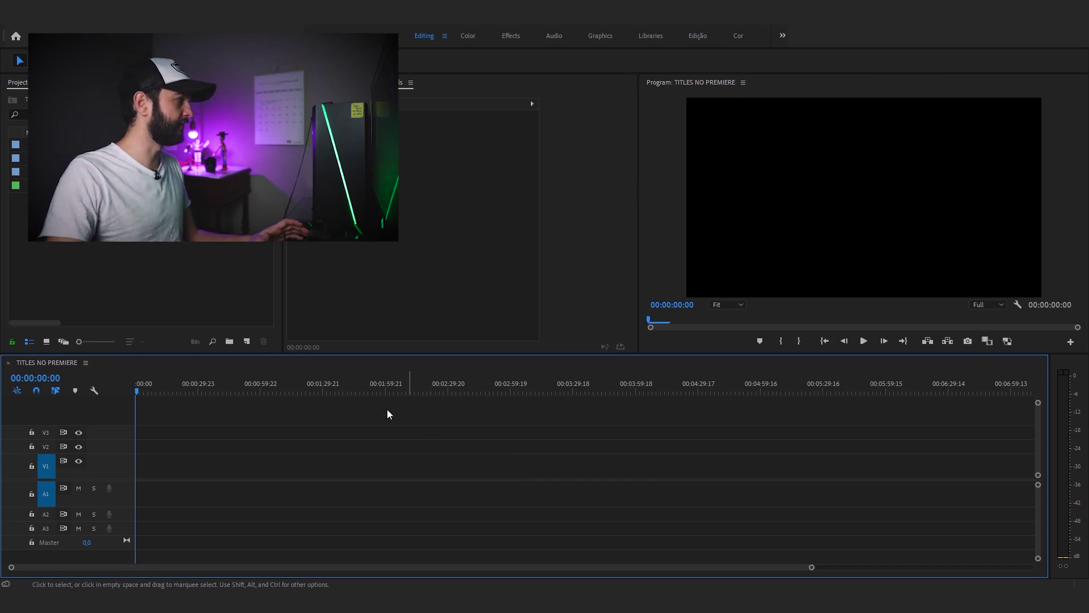
- Preview the Sequence 01.mp4 footage and place it at the start of the empty timeline on V1 and A1
{"action": "double_click", "coordinate": [44, 173]}
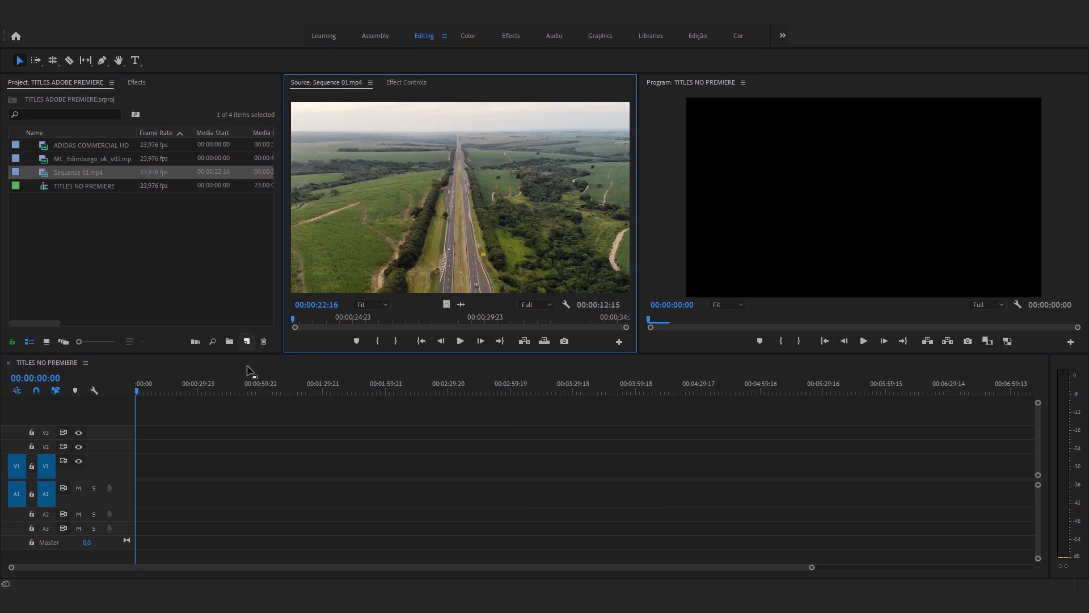
{"action": "left_click_drag", "start_coordinate": [44, 173], "coordinate": [148, 466]}
{"action": "key", "text": "equal"}
{"action": "key", "text": "equal"}
{"action": "key", "text": "equal"}
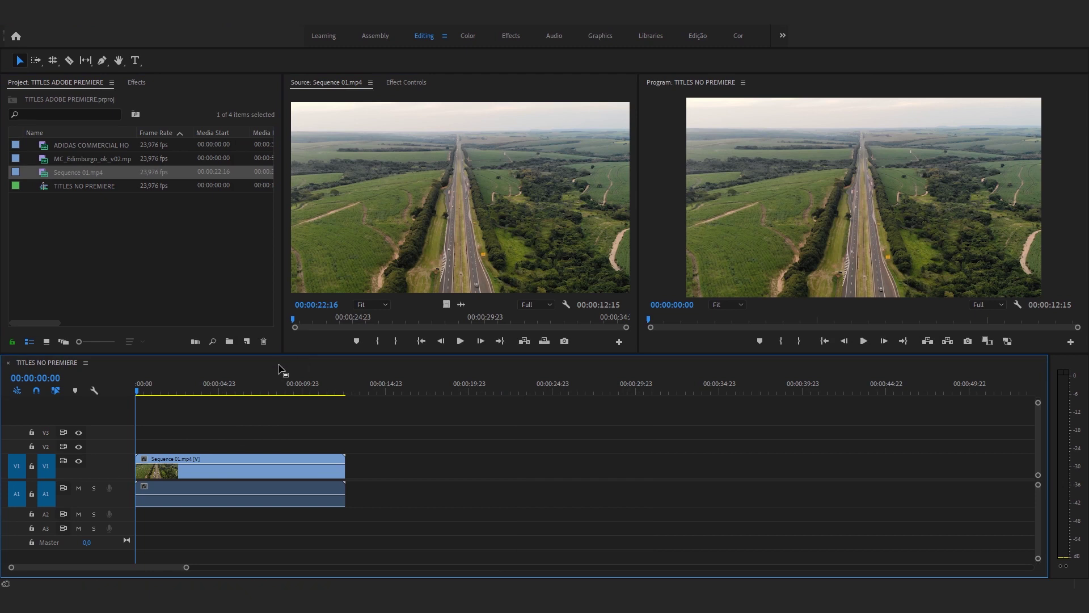
{"action": "key", "text": "equal"}
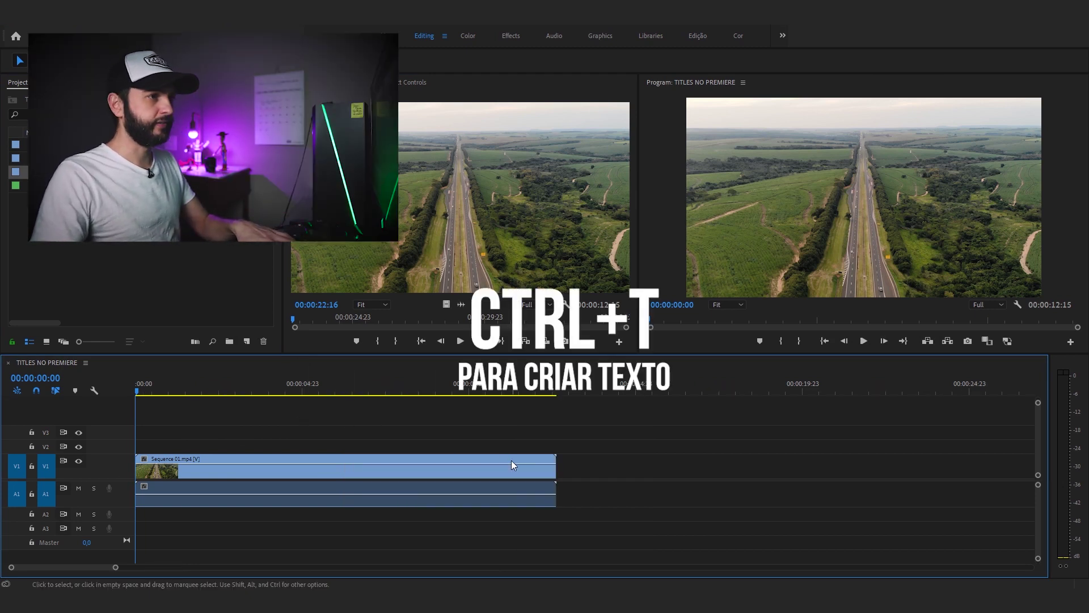
- Add a new text layer over the footage and position it near the middle of the frame
{"action": "key", "text": "ctrl+t"}
{"action": "left_click", "coordinate": [953, 198]}
{"action": "left_click_drag", "start_coordinate": [953, 198], "coordinate": [874, 220]}
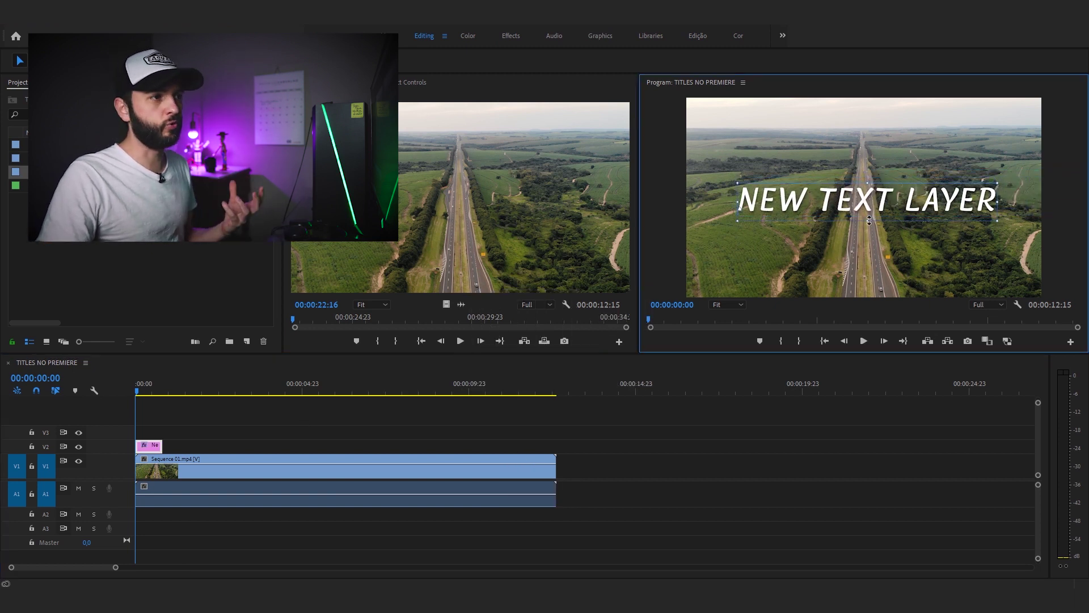
{"action": "mouse_move", "coordinate": [870, 208]}
{"action": "left_mouse_down"}
{"action": "mouse_move", "coordinate": [856, 205]}
{"action": "mouse_move", "coordinate": [873, 216]}
{"action": "left_mouse_up"}
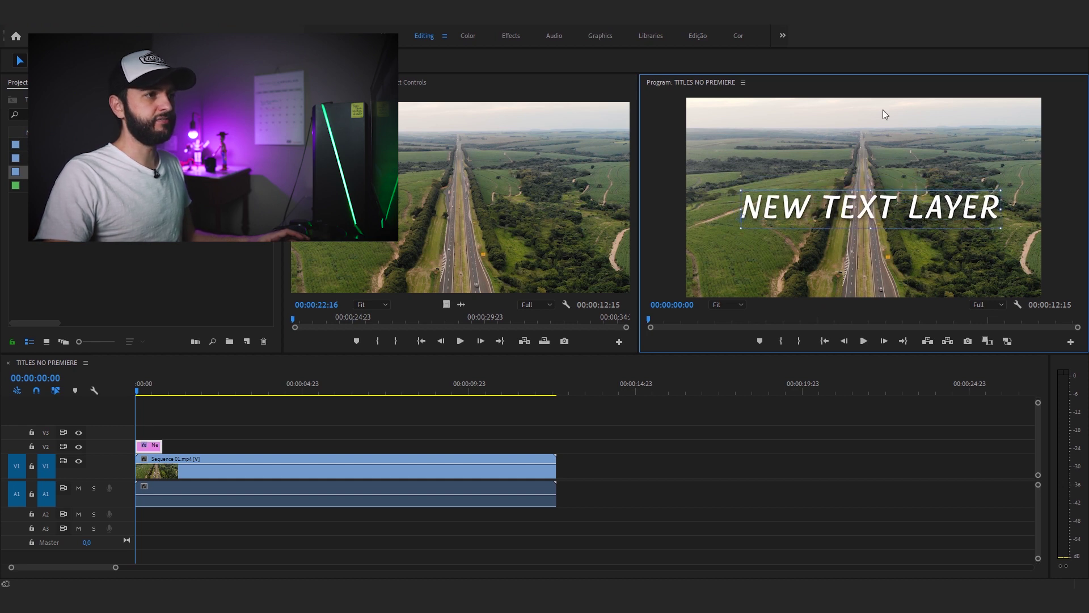
- Replace the placeholder text with "MUNDO DA EDIÇÃO" and move the title slightly above the middle of the frame
{"action": "double_click", "coordinate": [870, 208]}
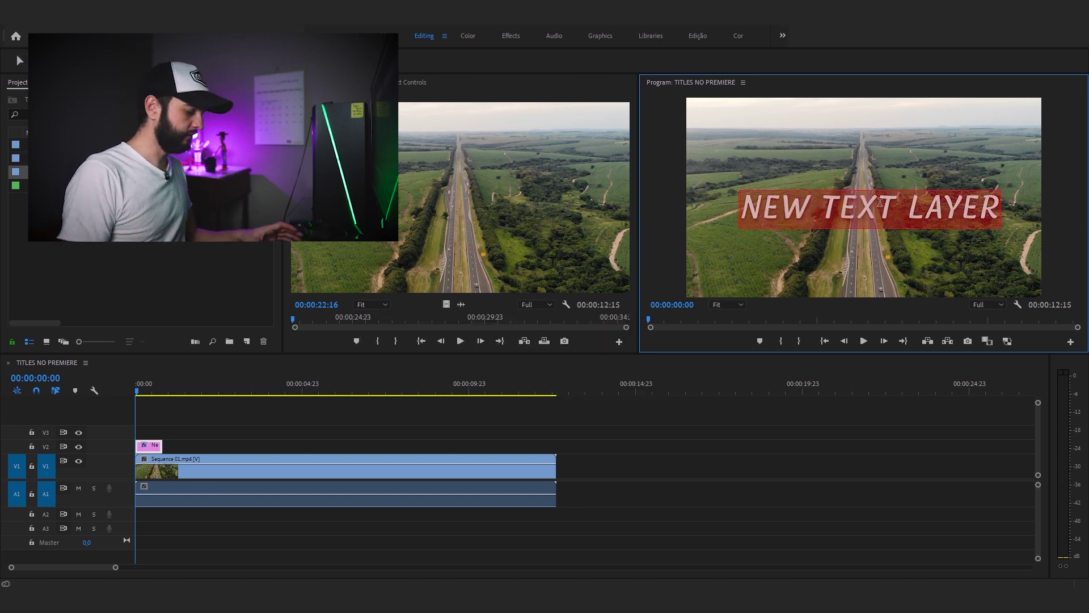
{"action": "type", "text": "M"}
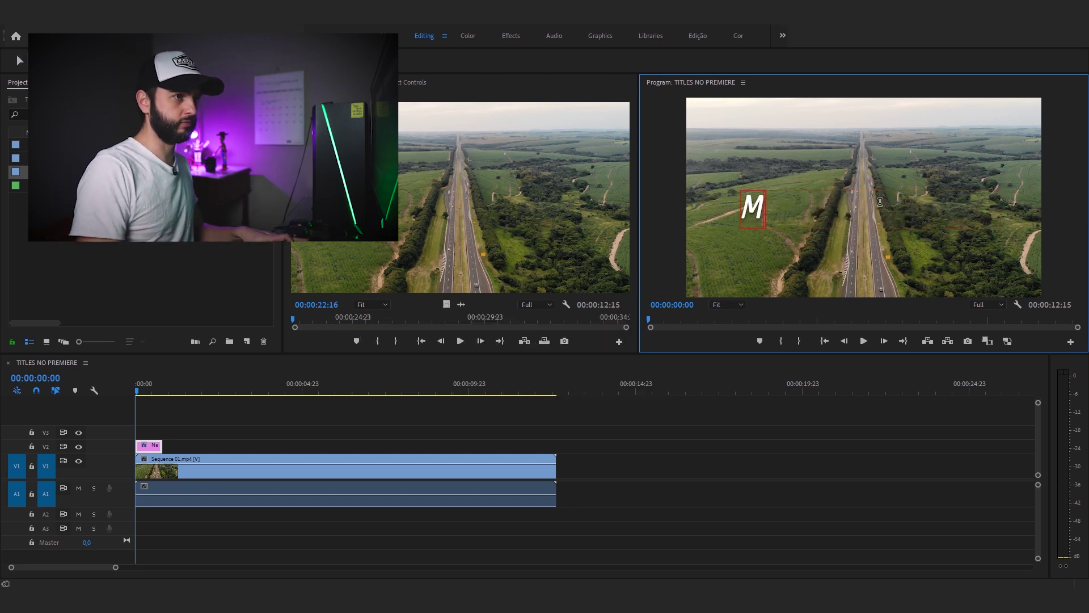
{"action": "type", "text": "UNDO DA EDIÇÃO"}
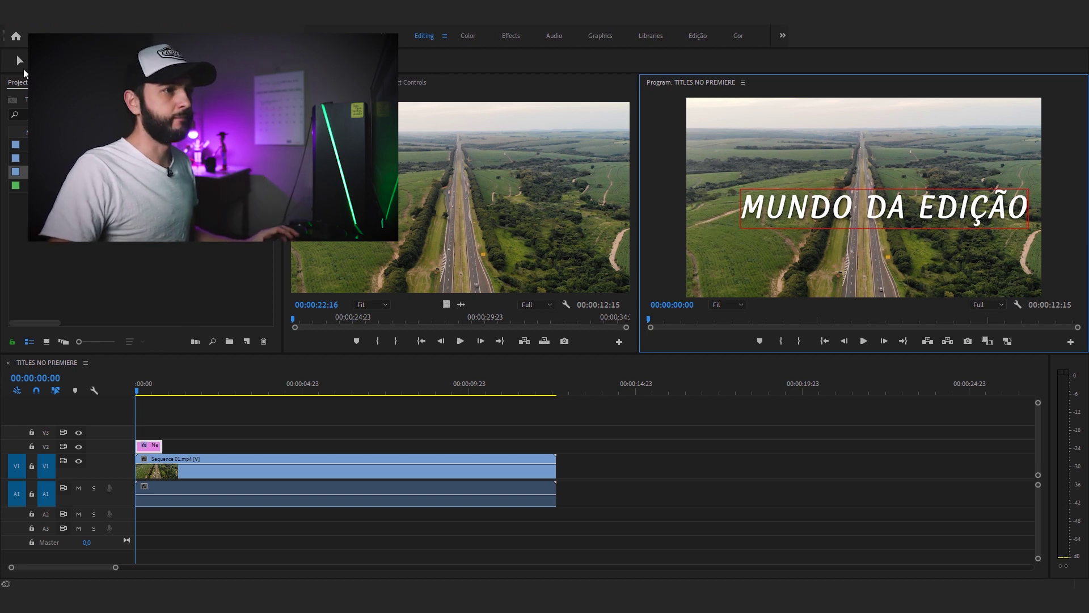
{"action": "left_click", "coordinate": [20, 61]}
{"action": "left_click_drag", "start_coordinate": [917, 217], "coordinate": [898, 190]}
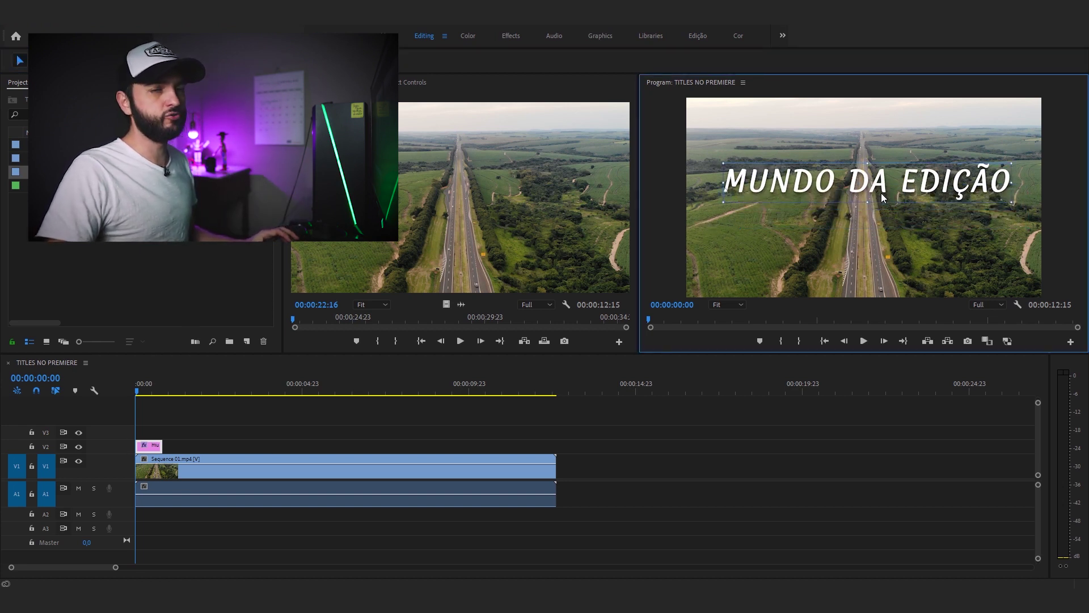
- Duplicate the title clip from V2 onto track V3 directly above it
{"action": "left_click", "coordinate": [198, 417]}
{"action": "key", "text": "backslash"}
{"action": "left_click", "coordinate": [172, 443]}
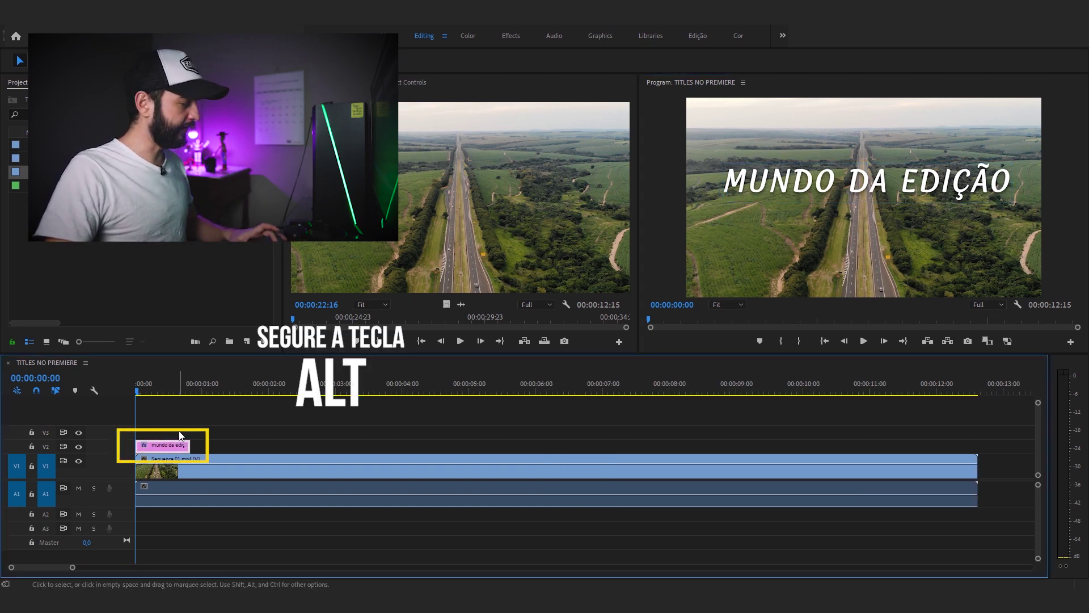
{"action": "left_click_drag", "start_coordinate": [169, 448], "coordinate": [169, 432]}
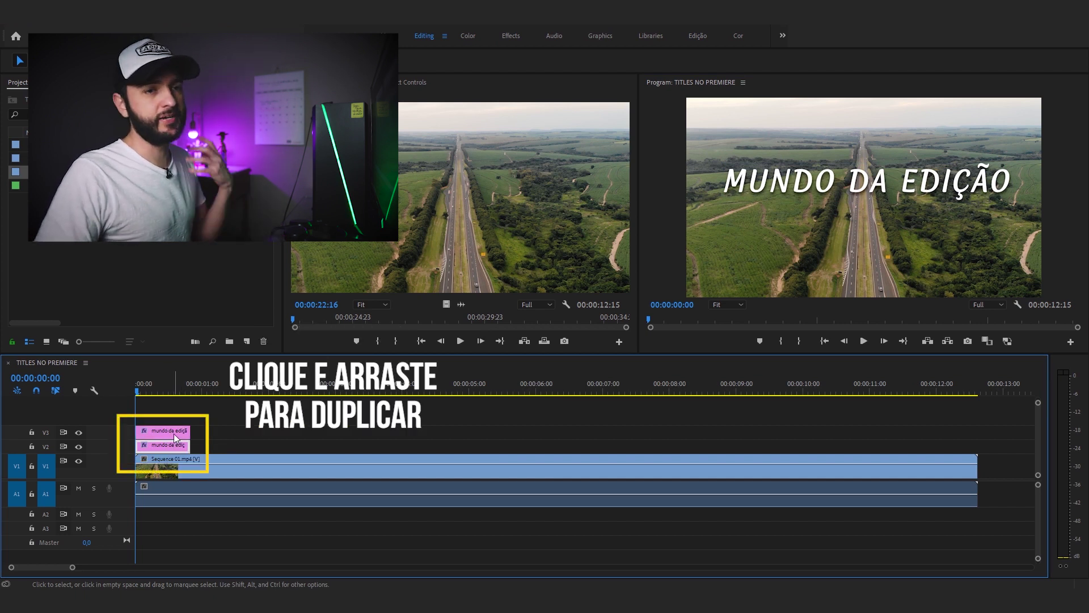
- Move the duplicated title below the original in the frame and change its text to "#CAPÍTULO 01"
{"action": "left_click", "coordinate": [163, 390]}
{"action": "left_click", "coordinate": [166, 436]}
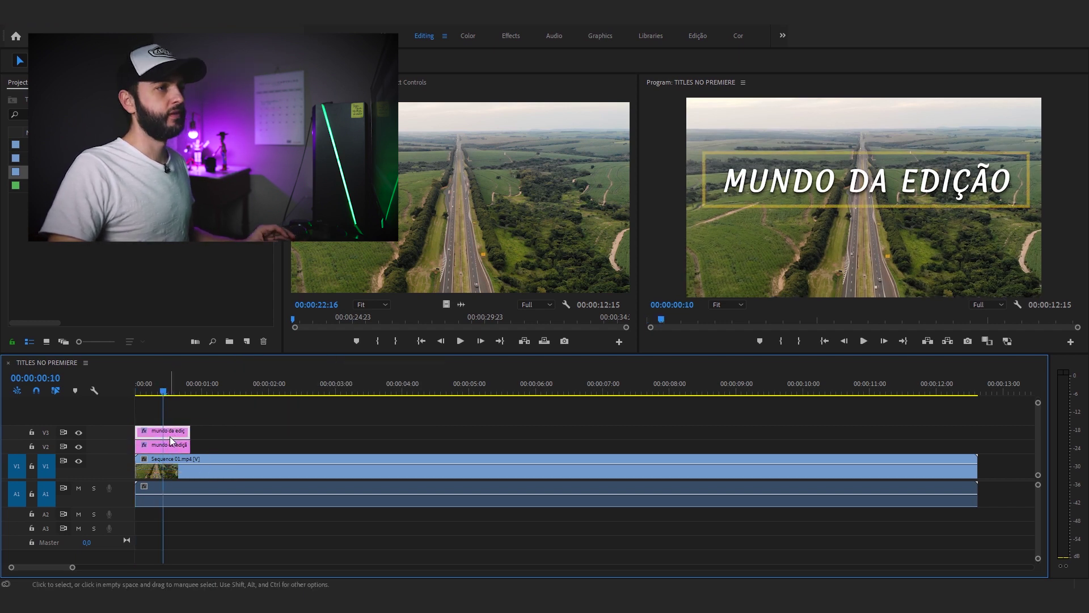
{"action": "left_click_drag", "start_coordinate": [889, 182], "coordinate": [889, 218]}
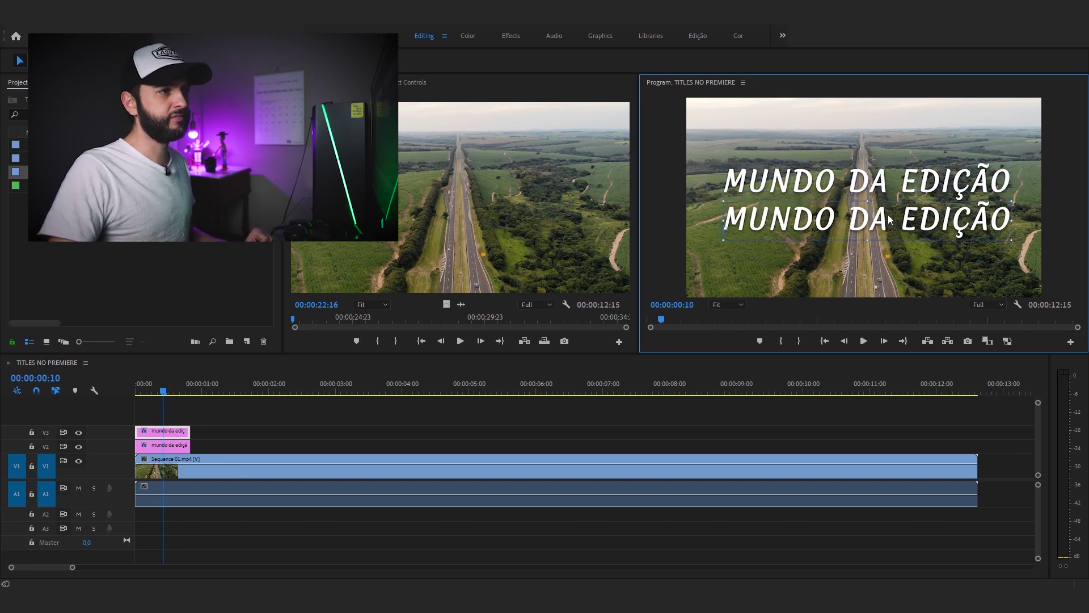
{"action": "double_click", "coordinate": [889, 215]}
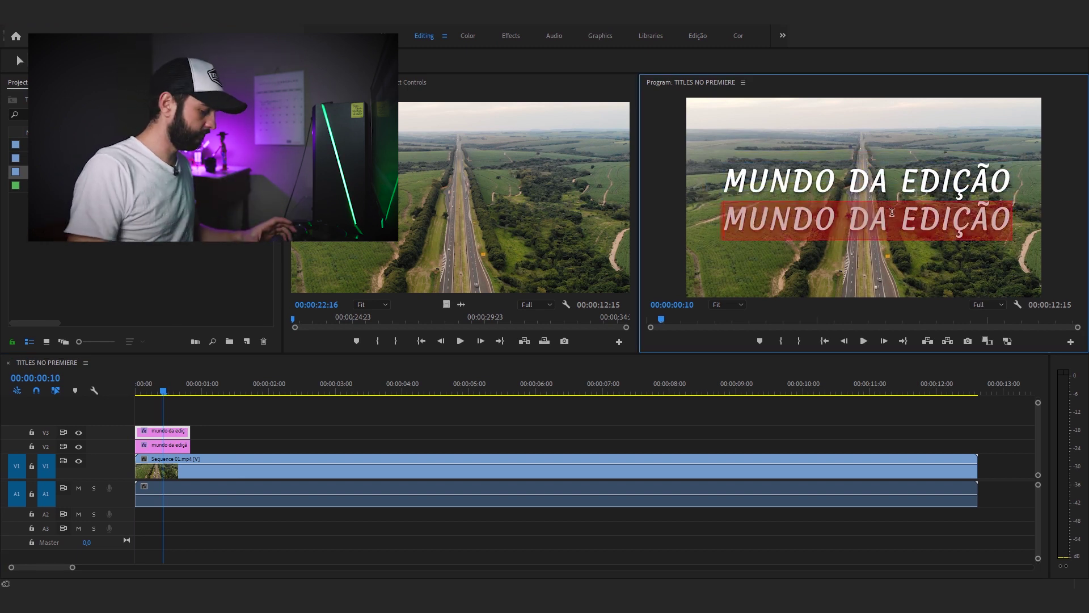
{"action": "type", "text": "#CAPÍTULO 01"}
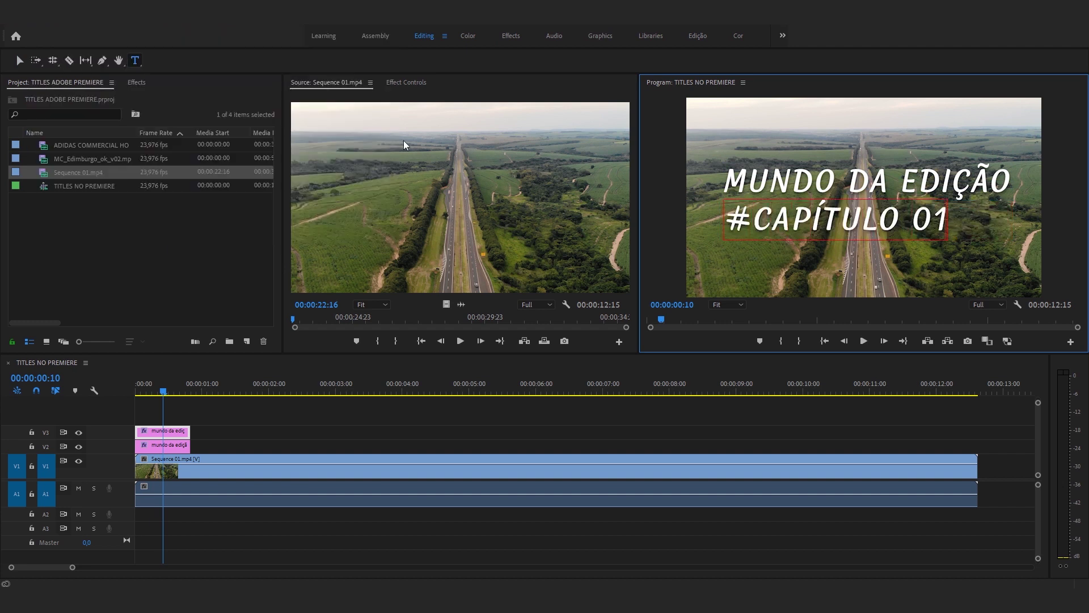
{"action": "key", "text": "Escape"}
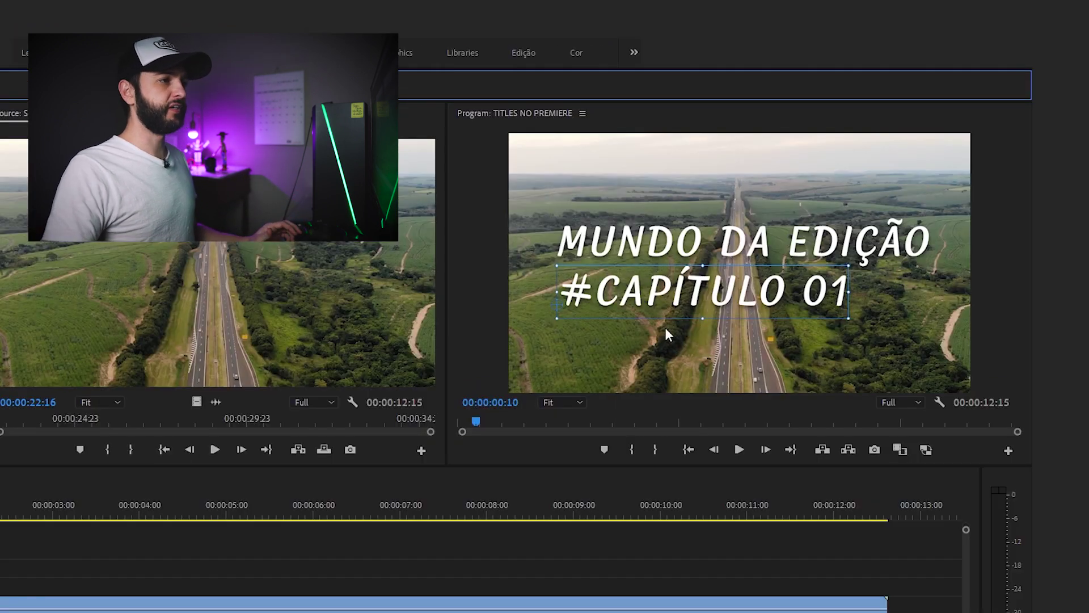
- Reposition the "MUNDO DA EDIÇÃO" title with snapping so it is horizontally centred above the chapter line
{"action": "left_click", "coordinate": [868, 187]}
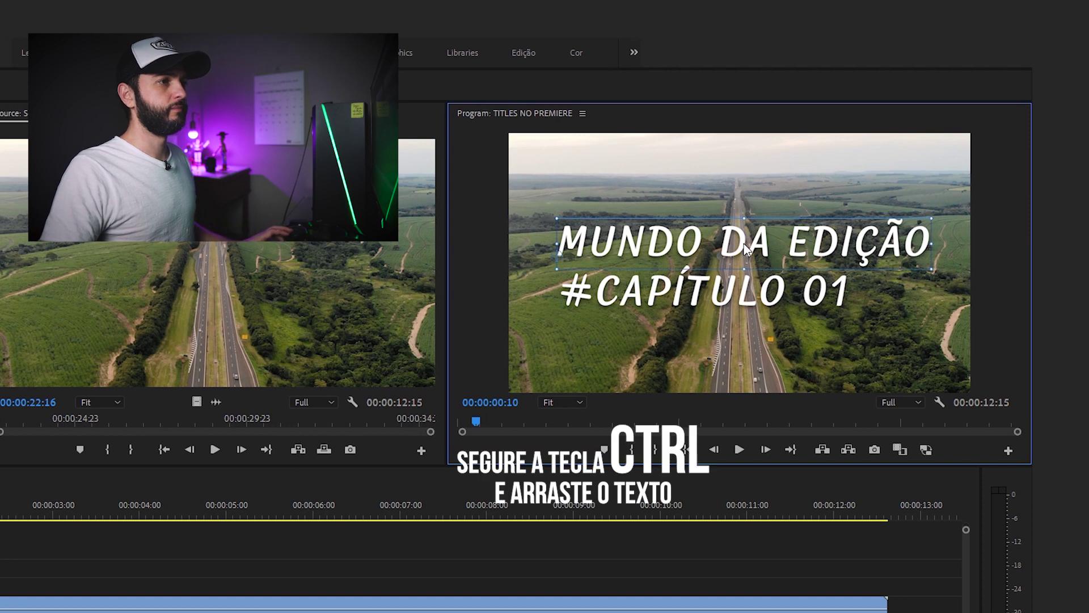
{"action": "left_click_drag", "start_coordinate": [743, 247], "coordinate": [747, 217]}
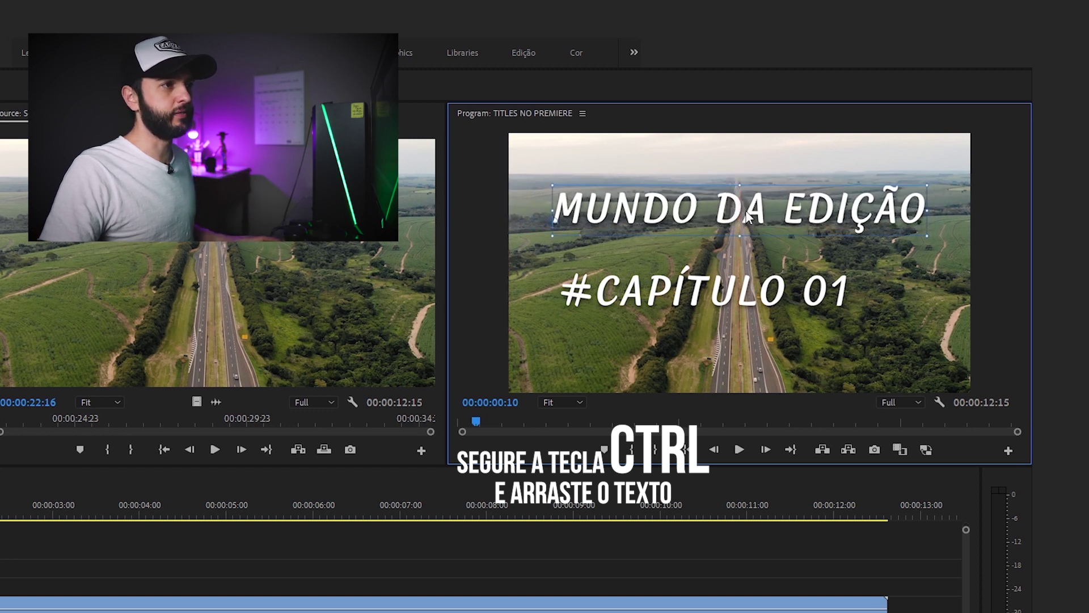
{"action": "left_click_drag", "start_coordinate": [760, 213], "coordinate": [763, 235]}
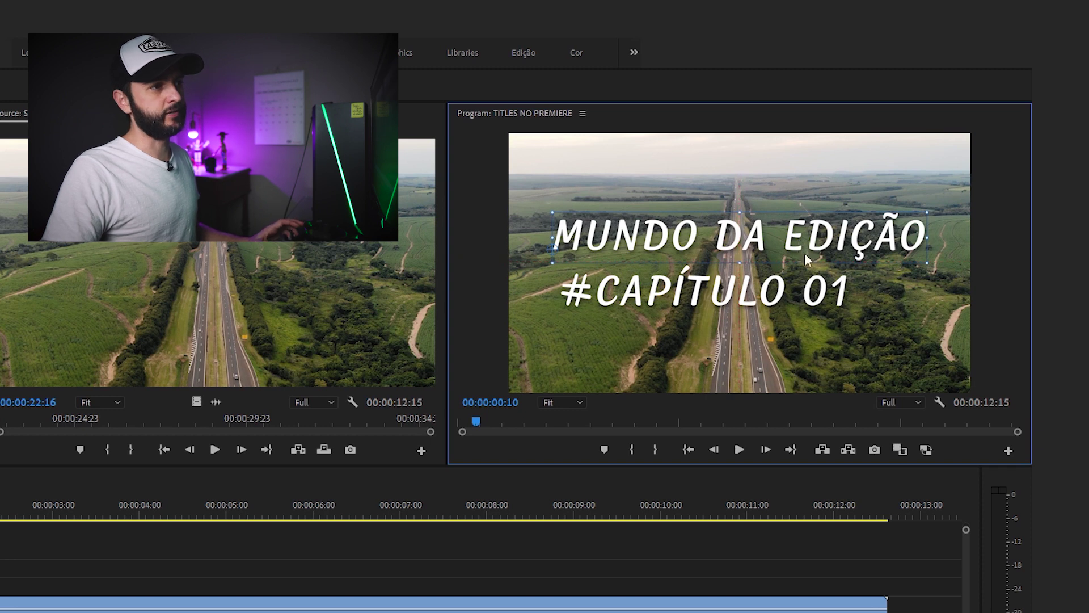
- Centre the "#CAPÍTULO 01" text horizontally beneath the main title
{"action": "left_click", "coordinate": [739, 296]}
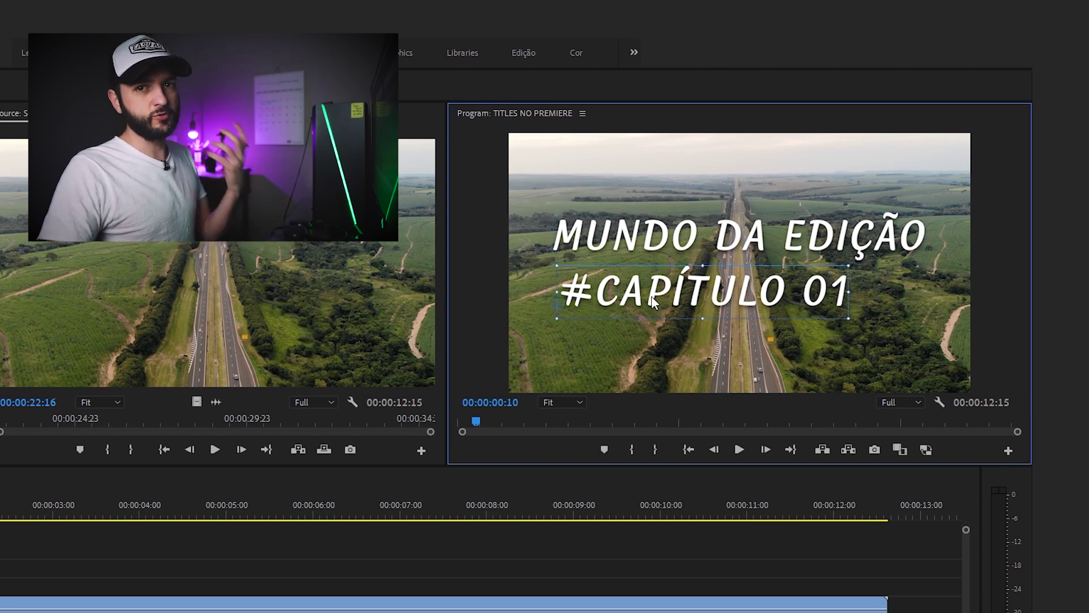
{"action": "key", "text": "v"}
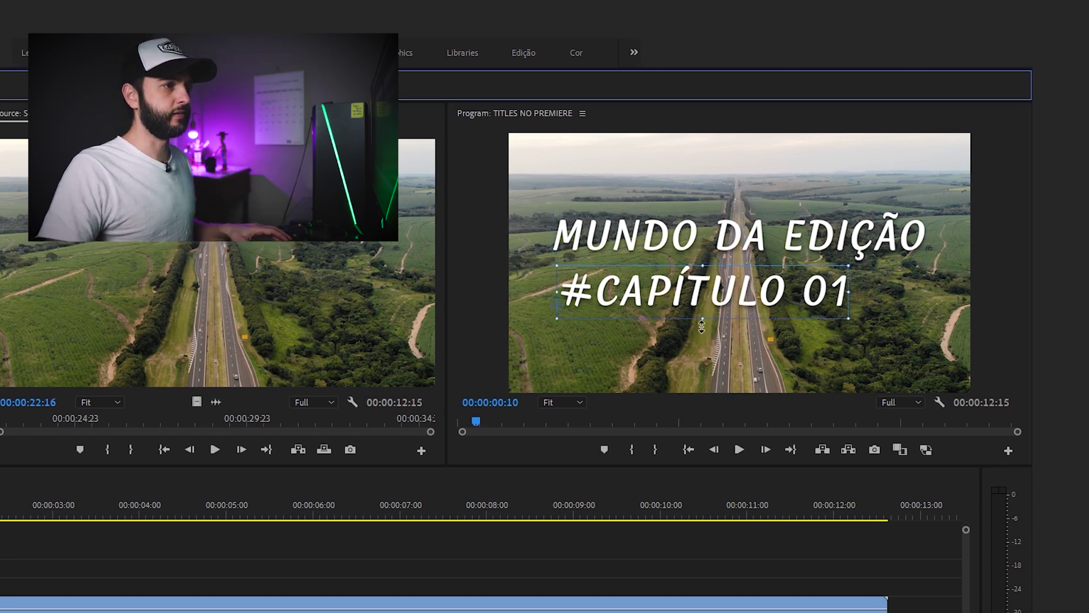
{"action": "left_click_drag", "start_coordinate": [648, 293], "coordinate": [679, 295]}
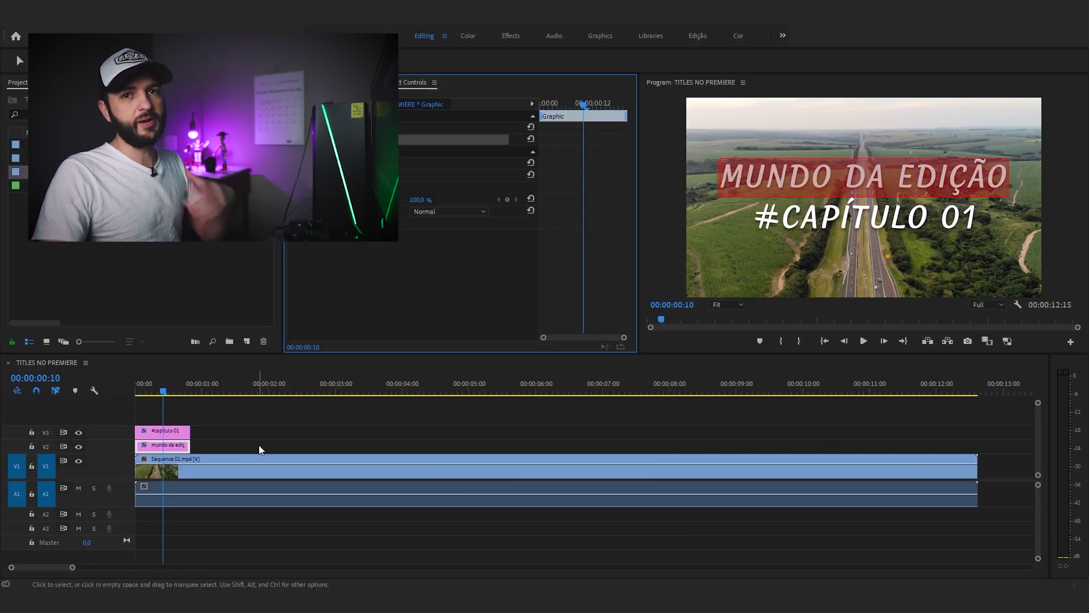
- Set the font of the "#CAPÍTULO 01" text to Bebas Neue in the Book style
{"action": "left_click", "coordinate": [262, 446]}
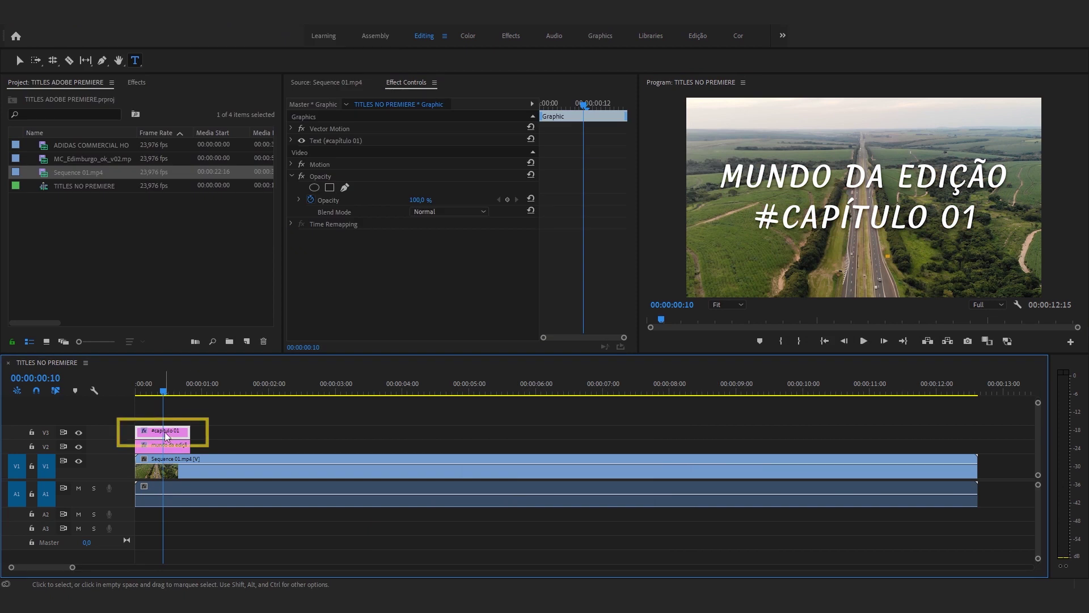
{"action": "double_click", "coordinate": [817, 223]}
{"action": "key", "text": "ctrl+a"}
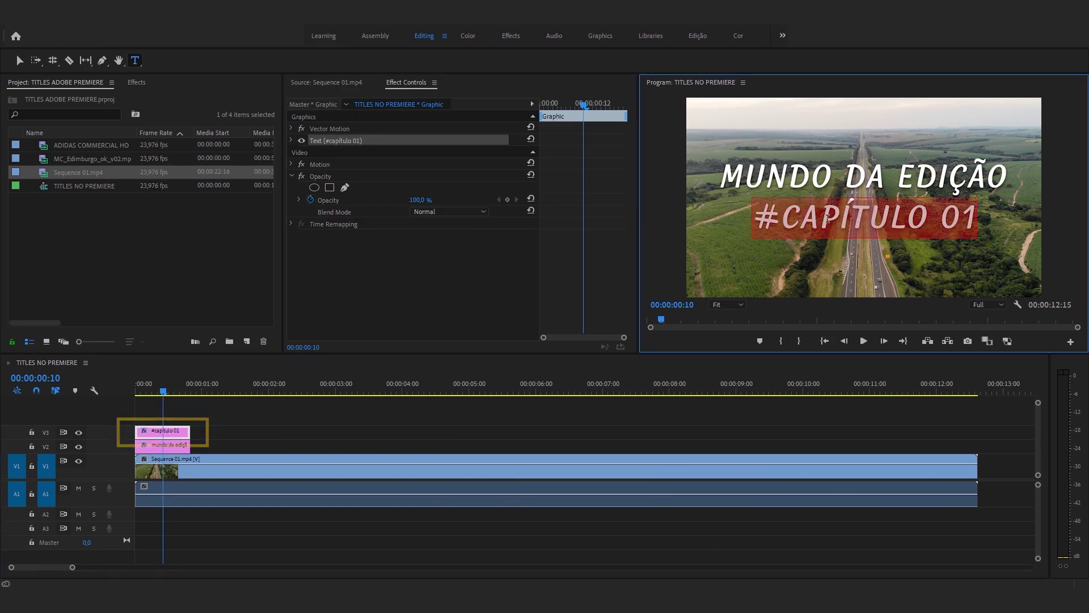
{"action": "left_click", "coordinate": [292, 140]}
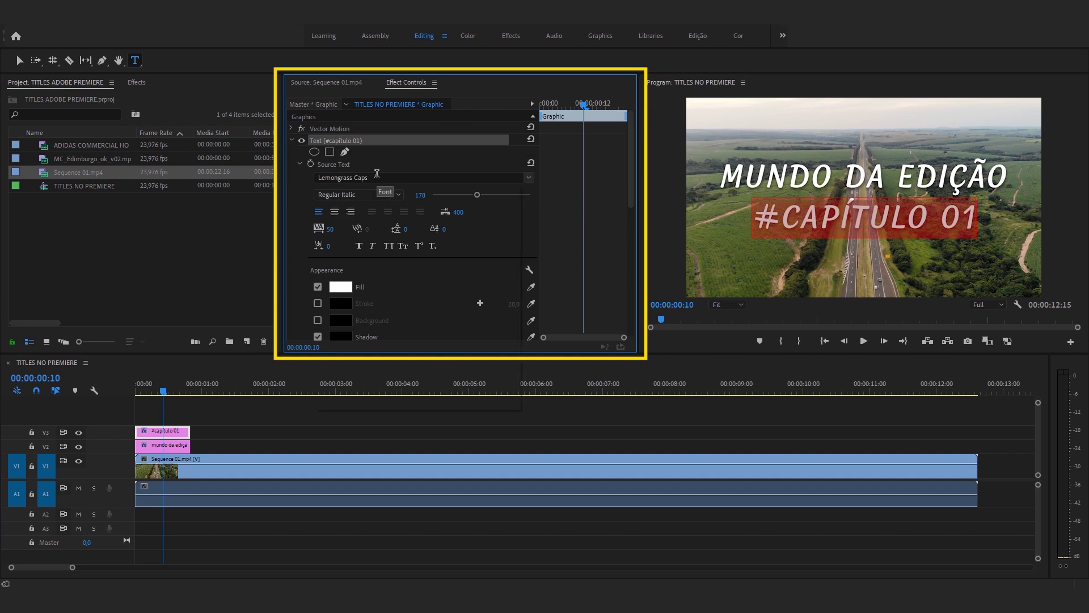
{"action": "left_click", "coordinate": [497, 178]}
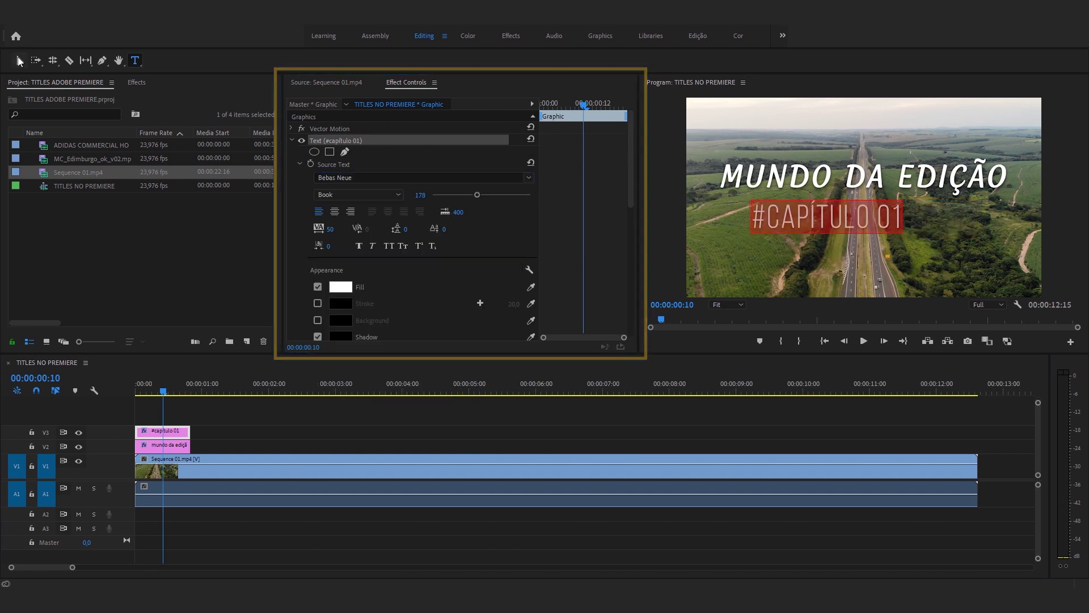
- Shrink the "#CAPÍTULO 01" text and centre it beneath the main title
{"action": "left_click", "coordinate": [20, 60]}
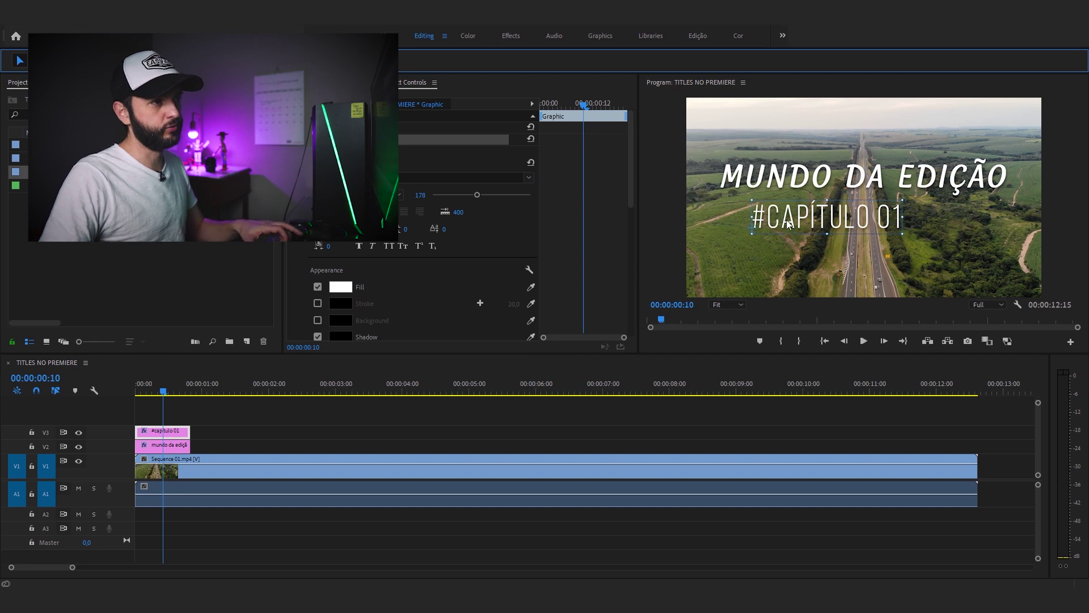
{"action": "left_click_drag", "start_coordinate": [788, 224], "coordinate": [826, 228]}
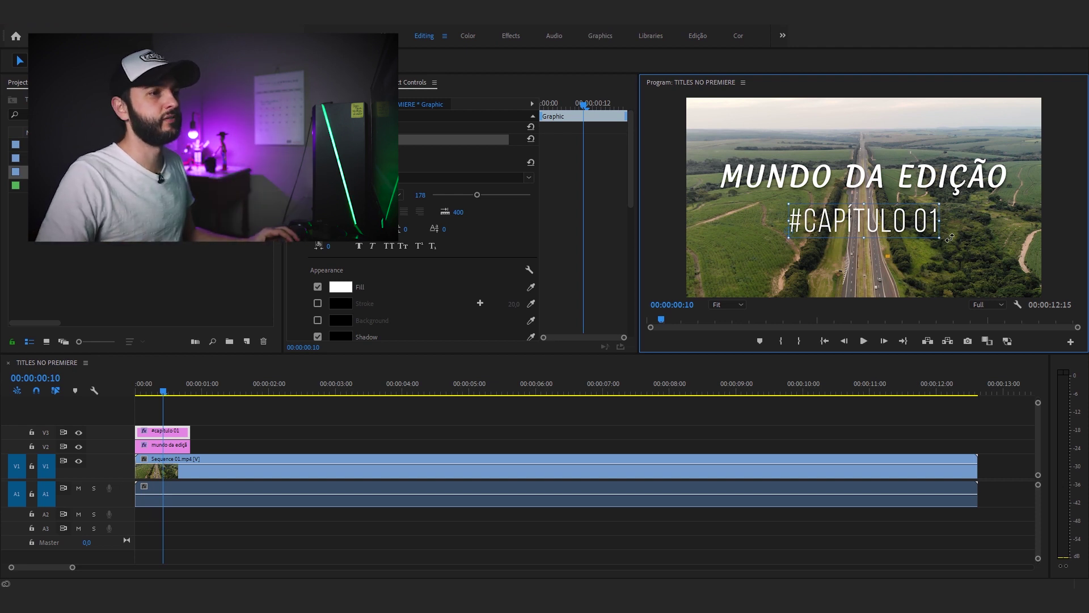
{"action": "mouse_move", "coordinate": [940, 238]}
{"action": "left_mouse_down"}
{"action": "mouse_move", "coordinate": [915, 233]}
{"action": "mouse_move", "coordinate": [923, 233]}
{"action": "left_mouse_up"}
{"action": "double_click", "coordinate": [858, 223]}
{"action": "left_click", "coordinate": [17, 65]}
{"action": "left_click_drag", "start_coordinate": [847, 229], "coordinate": [891, 215]}
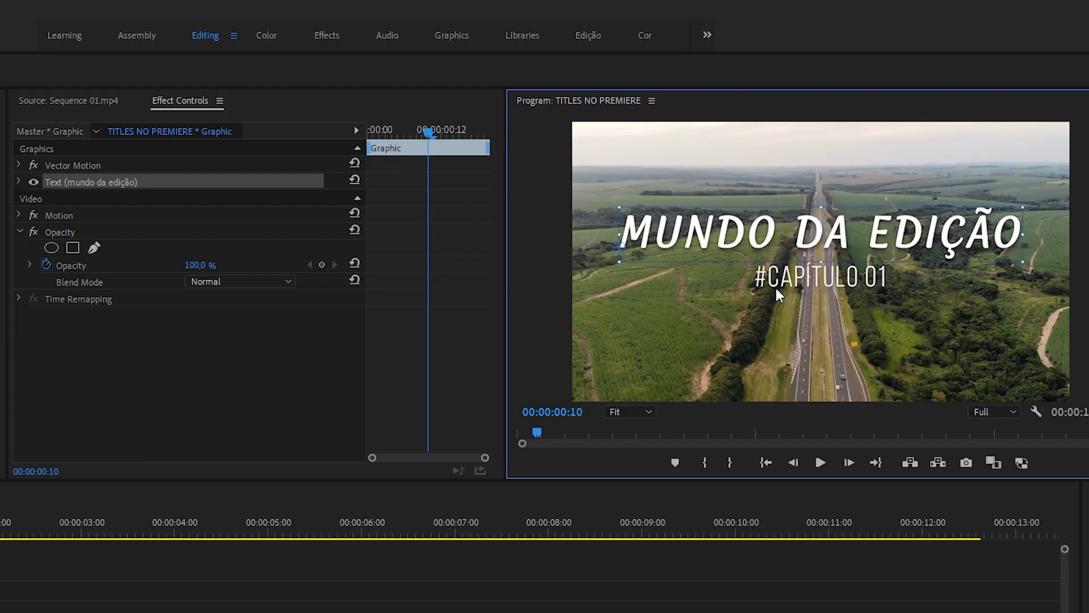
- Set the font of the "MUNDO DA EDIÇÃO" title to Bebas Neue
{"action": "double_click", "coordinate": [880, 172]}
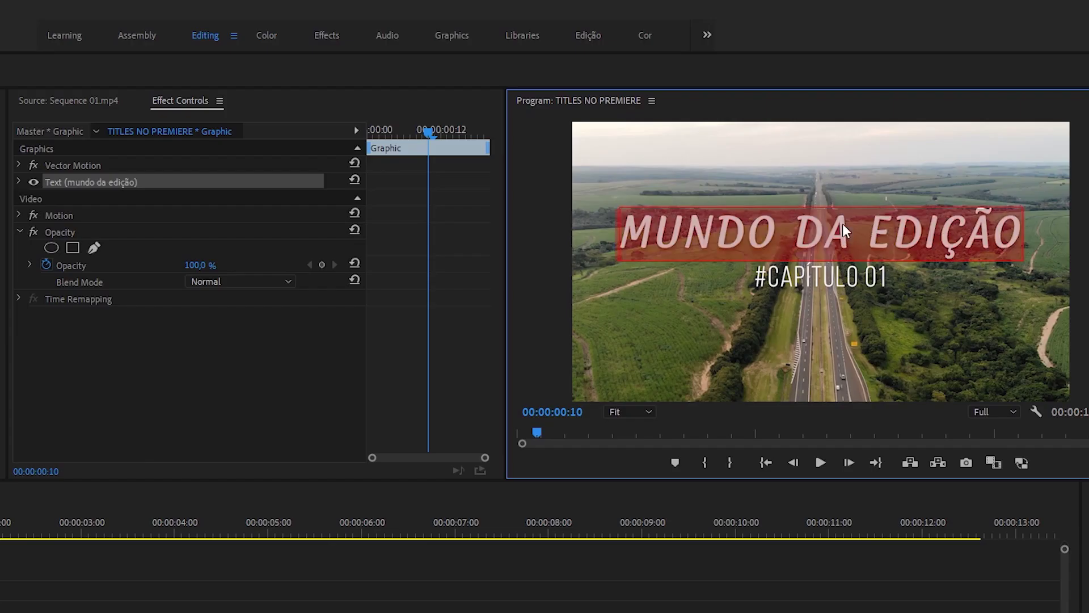
{"action": "left_click", "coordinate": [19, 181]}
{"action": "left_click", "coordinate": [114, 234]}
{"action": "type", "text": "bebas"}
{"action": "left_click", "coordinate": [146, 311]}
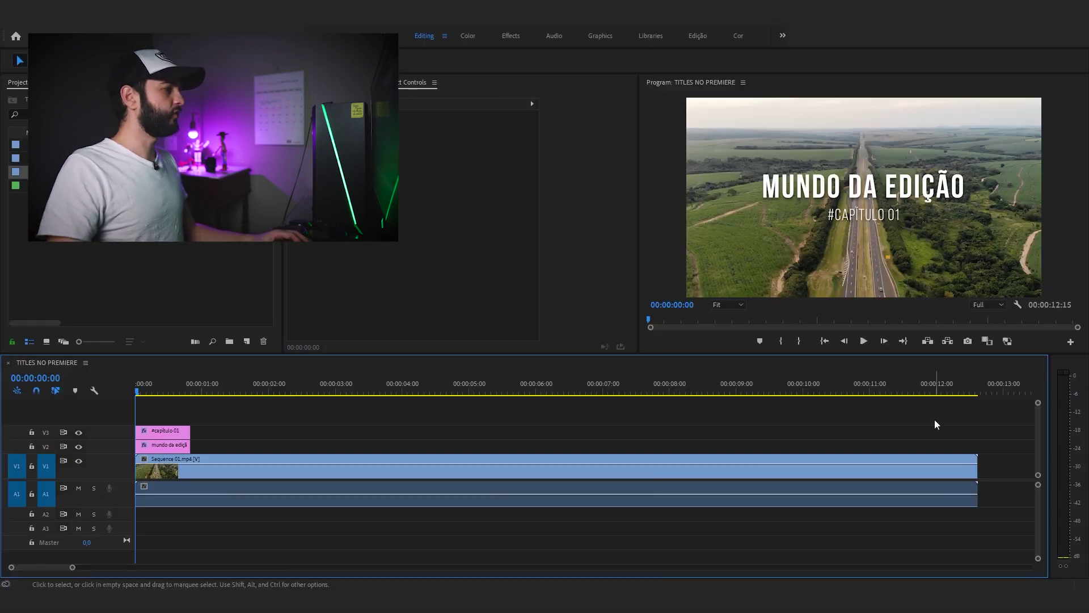
- Shift both title clips to start slightly after the footage begins, and play back the opening
{"action": "left_click", "coordinate": [249, 468]}
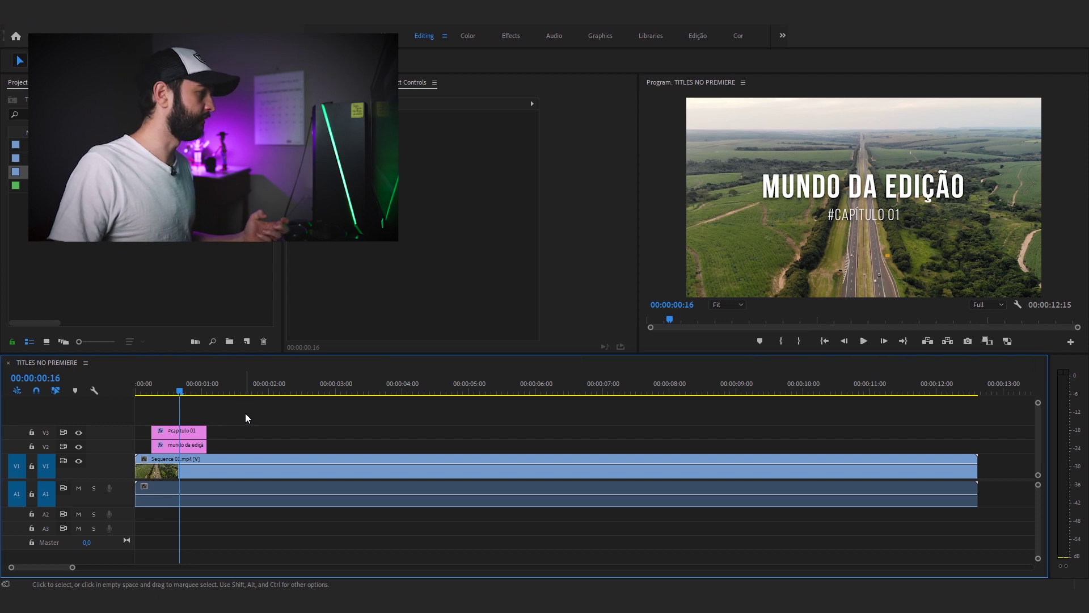
{"action": "left_click", "coordinate": [181, 431]}
{"action": "left_click", "coordinate": [145, 389]}
{"action": "key", "text": "space"}
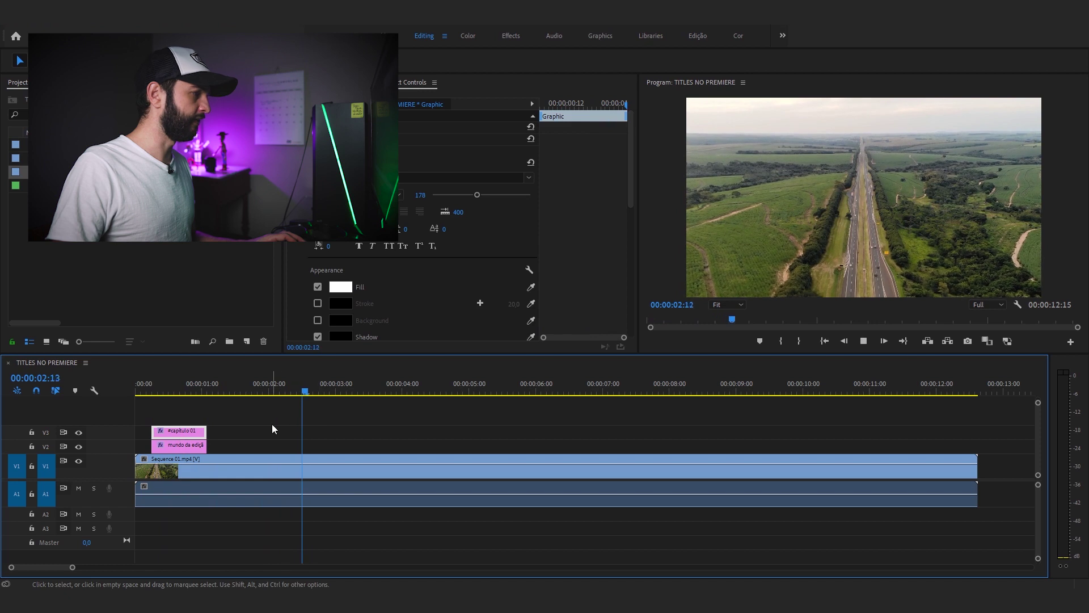
{"action": "key", "text": "space"}
- Extend both title clips to end just before the four-second mark and check the frame at 00:00:01:20
{"action": "left_click", "coordinate": [189, 415]}
{"action": "left_click_drag", "start_coordinate": [189, 414], "coordinate": [391, 432]}
{"action": "mouse_move", "coordinate": [251, 384]}
{"action": "left_mouse_down"}
{"action": "mouse_move", "coordinate": [121, 391]}
{"action": "mouse_move", "coordinate": [392, 403]}
{"action": "mouse_move", "coordinate": [190, 406]}
{"action": "mouse_move", "coordinate": [257, 406]}
{"action": "left_mouse_up"}
{"action": "left_click", "coordinate": [356, 408]}
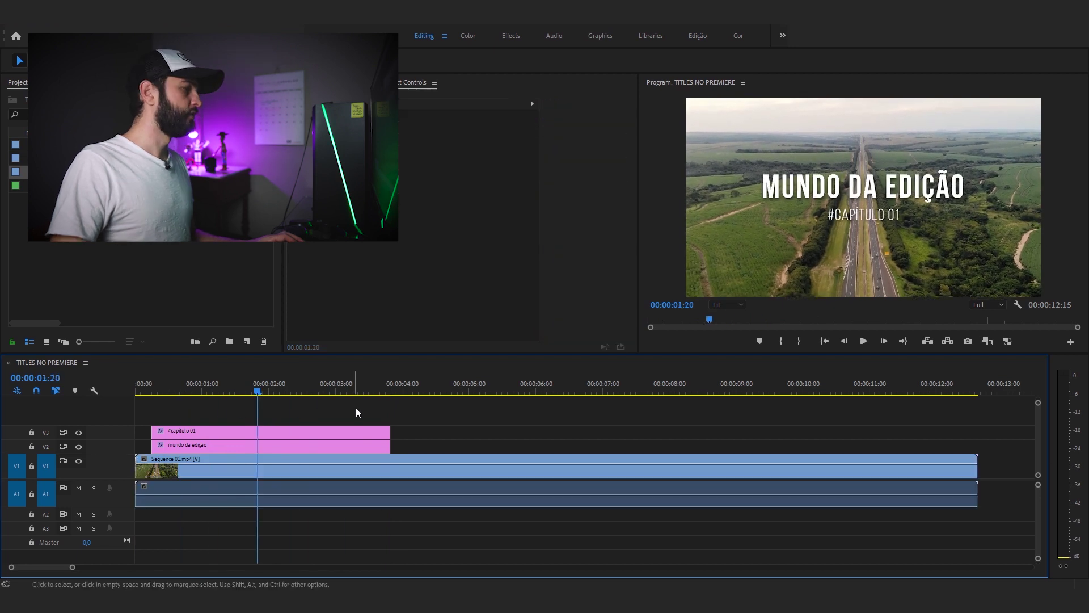
- Add Cross Dissolve transitions to the start and end of both title clips, and play back the opening
{"action": "left_click_drag", "start_coordinate": [359, 425], "coordinate": [370, 447]}
{"action": "key", "text": "ctrl+d"}
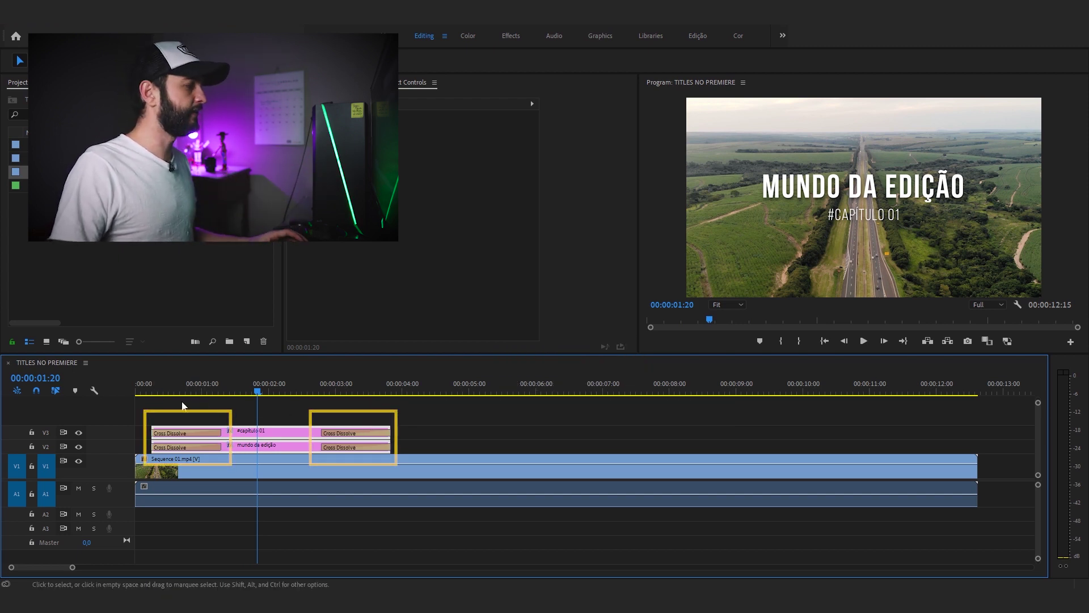
{"action": "left_click", "coordinate": [226, 413]}
{"action": "left_click_drag", "start_coordinate": [230, 391], "coordinate": [134, 391]}
{"action": "key", "text": "space"}
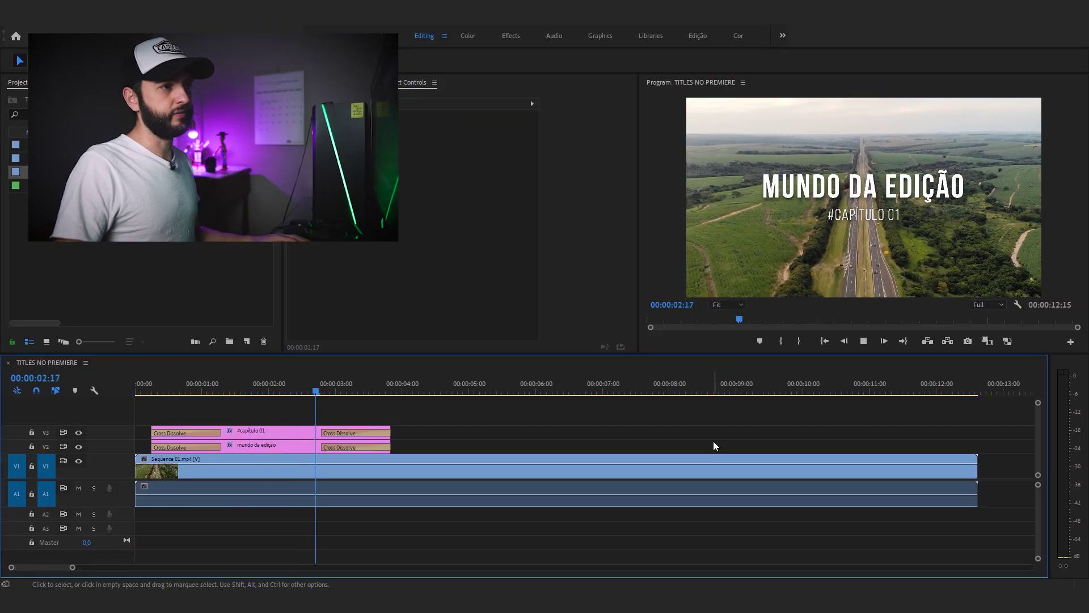
{"action": "key", "text": "space"}
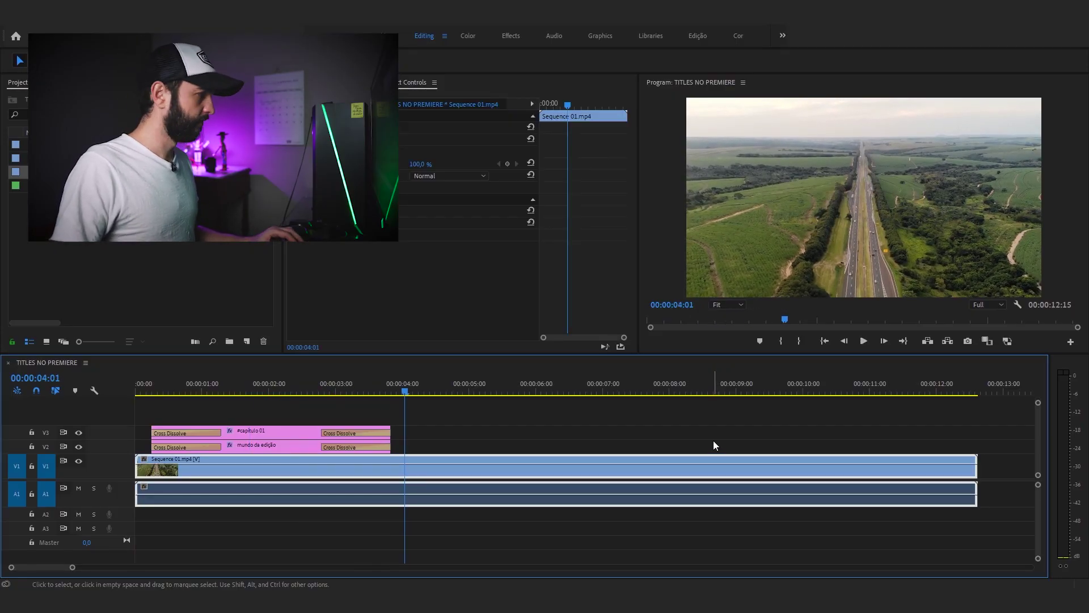
{"action": "left_click", "coordinate": [713, 441]}
{"action": "left_click", "coordinate": [264, 390]}
{"action": "left_click", "coordinate": [299, 415]}
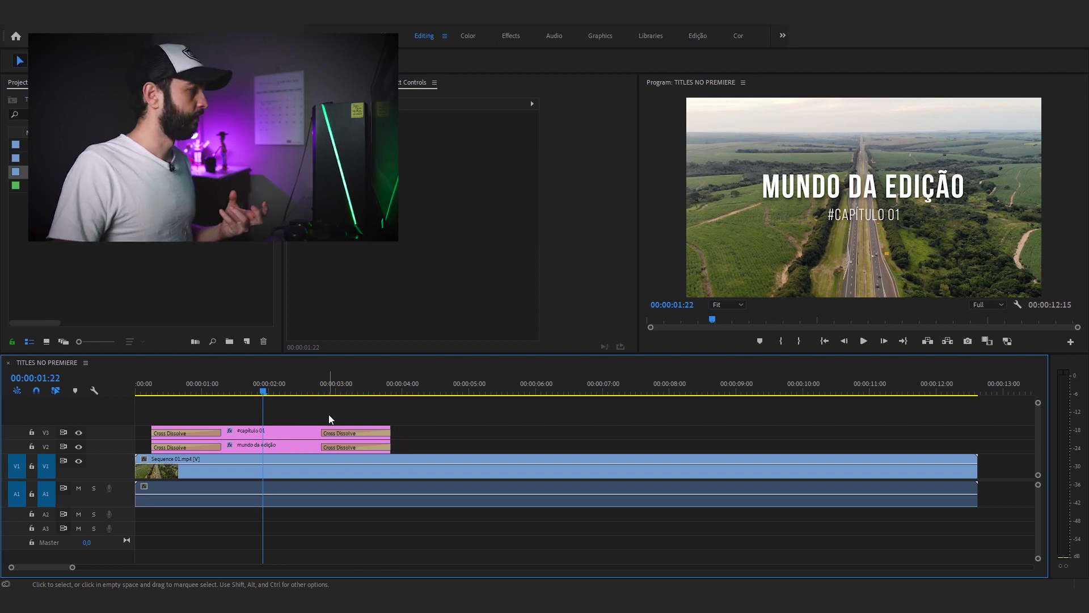
{"action": "left_click", "coordinate": [281, 447]}
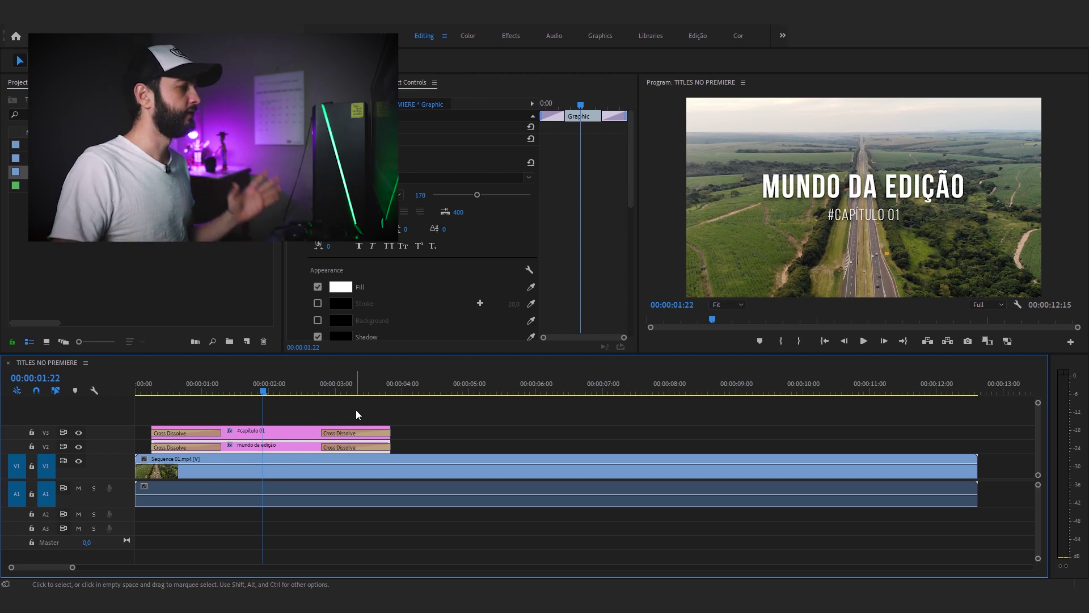
{"action": "left_click", "coordinate": [348, 408]}
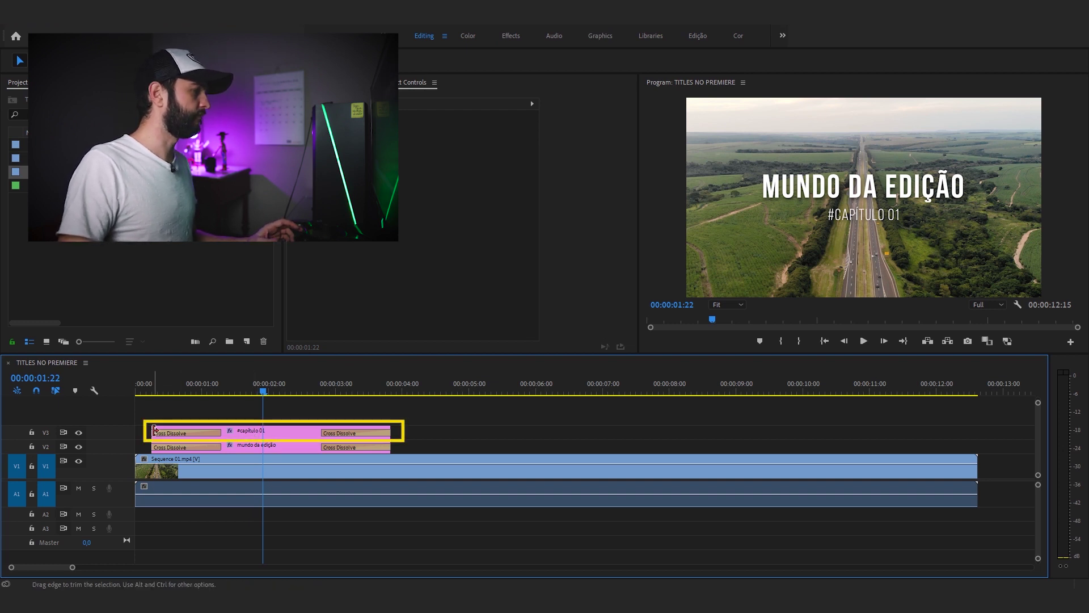
- Delay the "#capítulo 01" clip to start where the main title's fade-in ends, and extend both title clips to 00:00:05:20
{"action": "left_click_drag", "start_coordinate": [157, 429], "coordinate": [221, 429]}
{"action": "left_click_drag", "start_coordinate": [162, 379], "coordinate": [528, 436]}
{"action": "key", "text": "Home"}
{"action": "left_click", "coordinate": [674, 407]}
{"action": "key", "text": "space"}
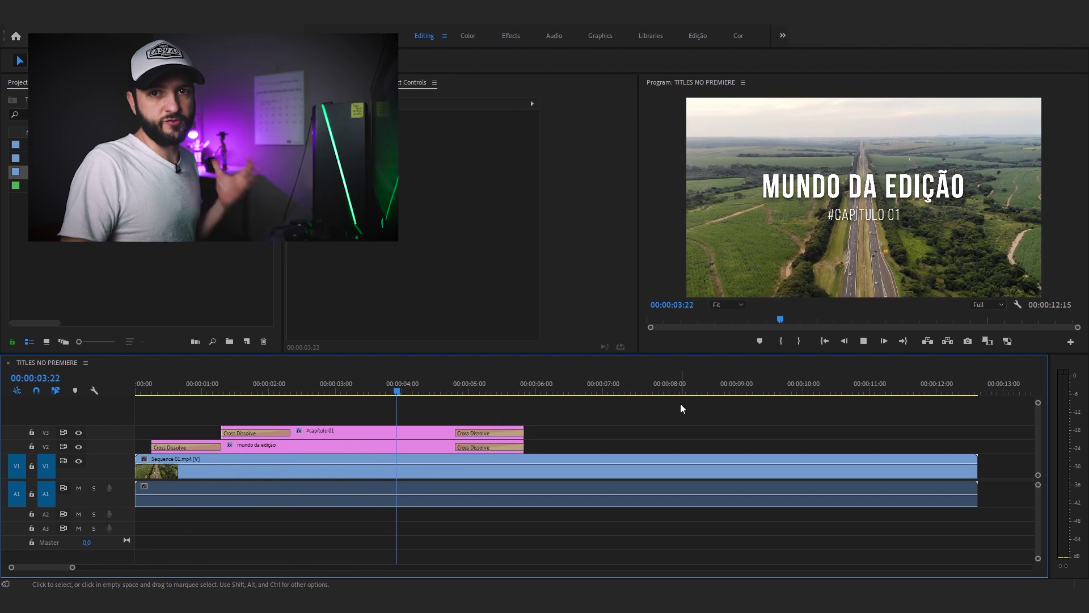
{"action": "key", "text": "space"}
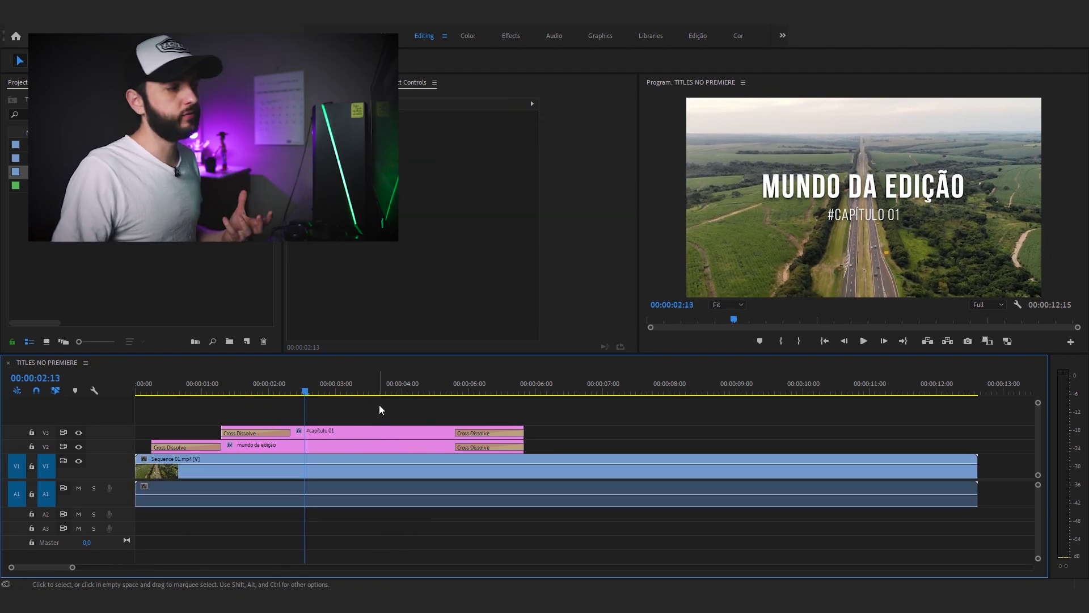
- Try a black background with a size of 22.3 behind the "#CAPÍTULO 01" text, and disable it again
{"action": "left_click", "coordinate": [341, 429]}
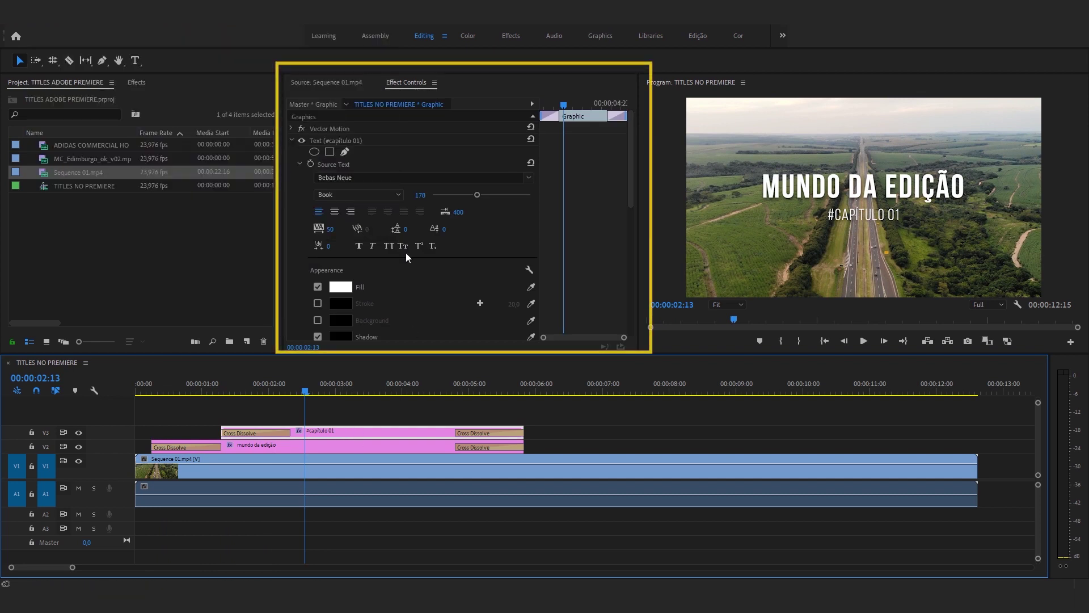
{"action": "left_click_drag", "start_coordinate": [632, 174], "coordinate": [633, 203]}
{"action": "left_click", "coordinate": [335, 134]}
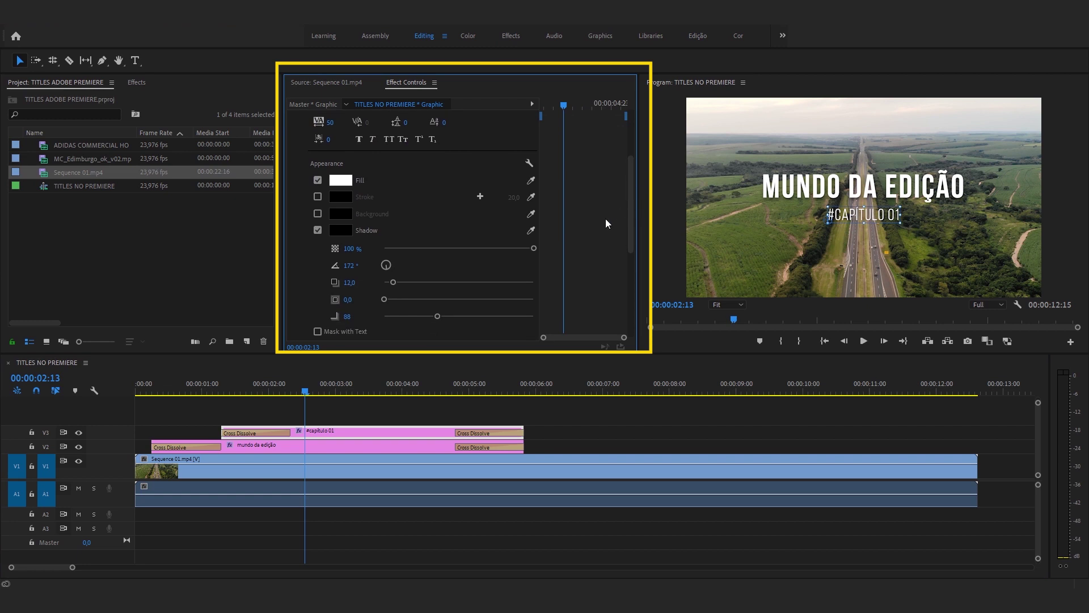
{"action": "left_click", "coordinate": [318, 214]}
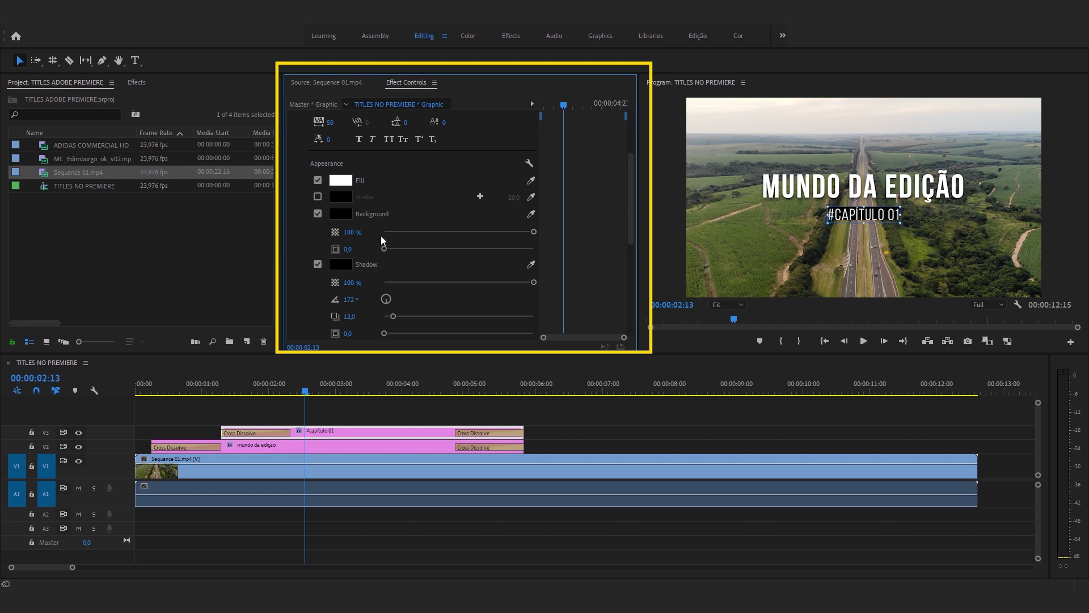
{"action": "left_click_drag", "start_coordinate": [385, 248], "coordinate": [411, 249]}
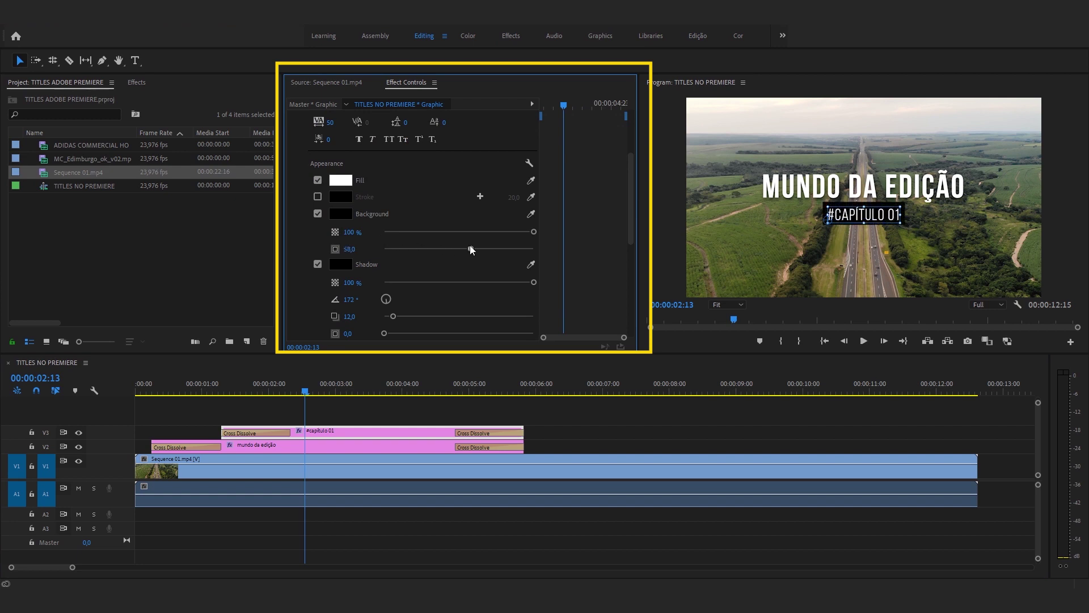
{"action": "left_click_drag", "start_coordinate": [426, 251], "coordinate": [417, 254]}
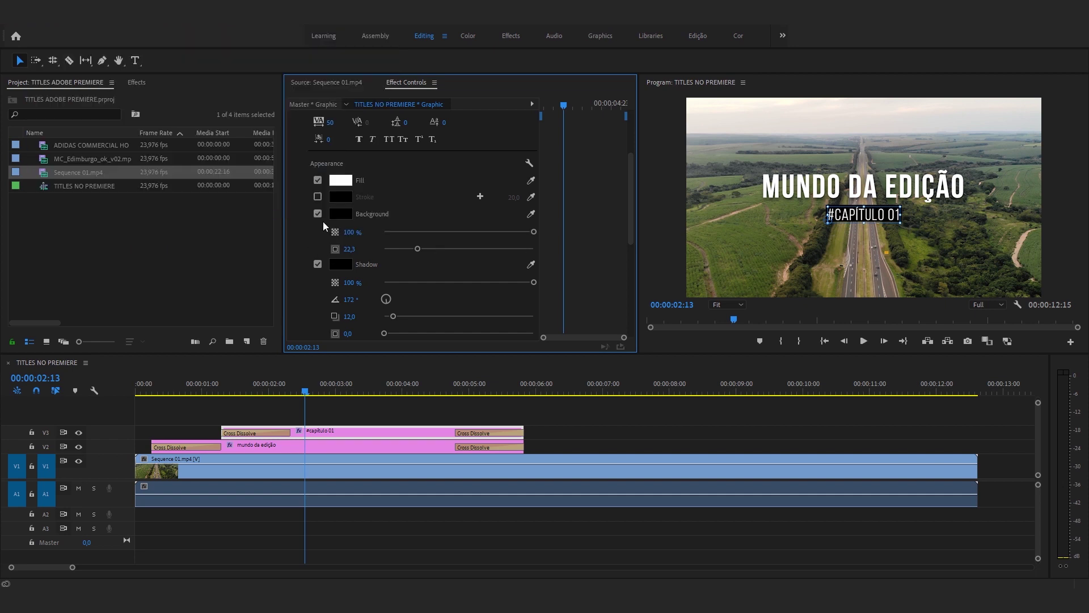
{"action": "left_click", "coordinate": [317, 214]}
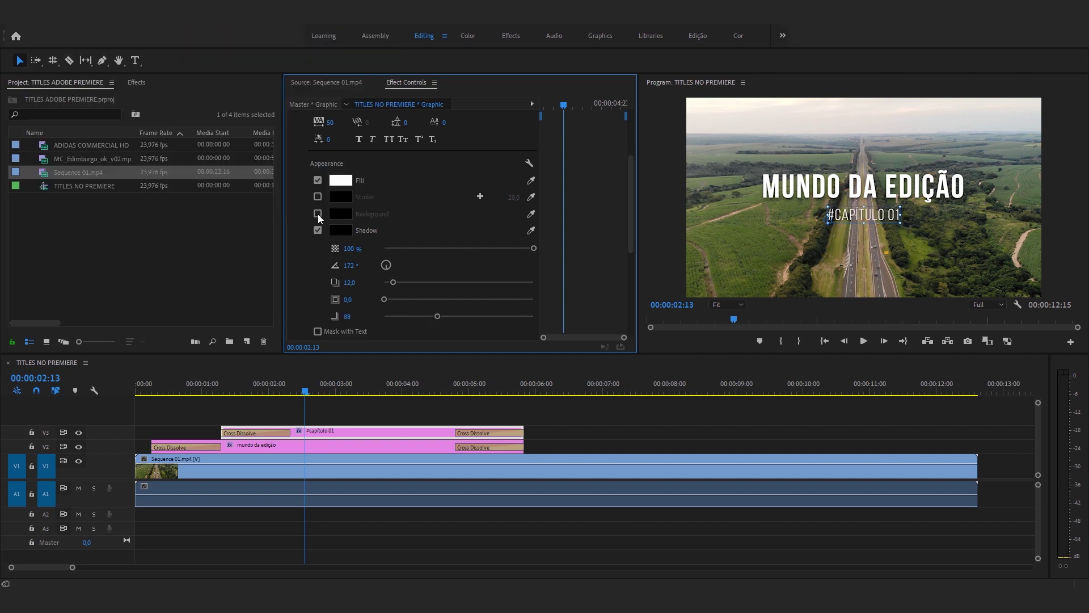
{"action": "left_click", "coordinate": [549, 417]}
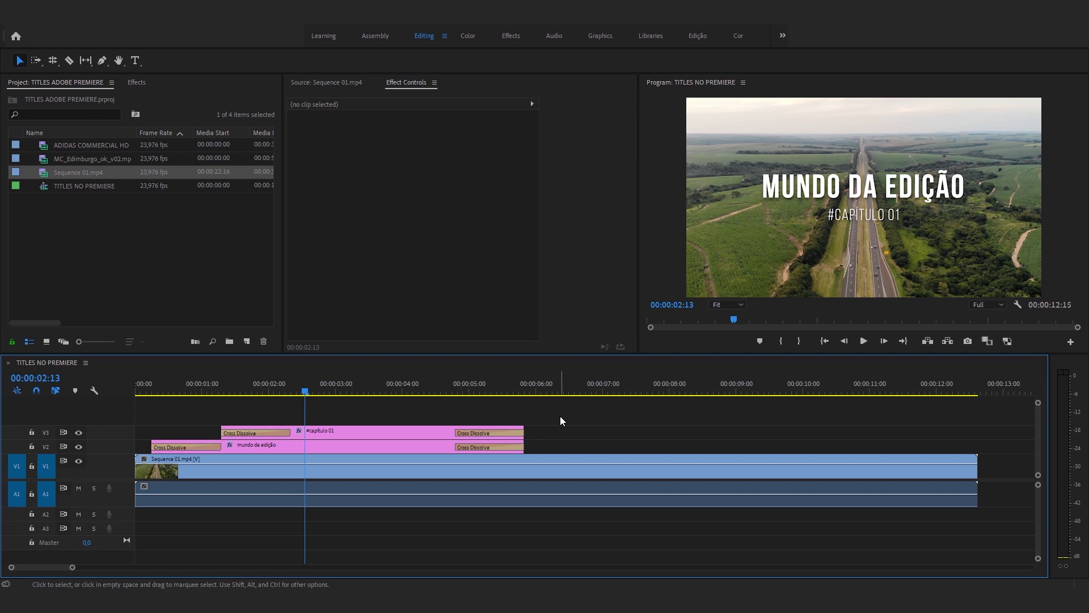
- Park the playhead at 00:00:04:19, where the fade-out begins, and apply Gaussian Blur to the "#capítulo 01" clip
{"action": "left_click_drag", "start_coordinate": [363, 390], "coordinate": [515, 404]}
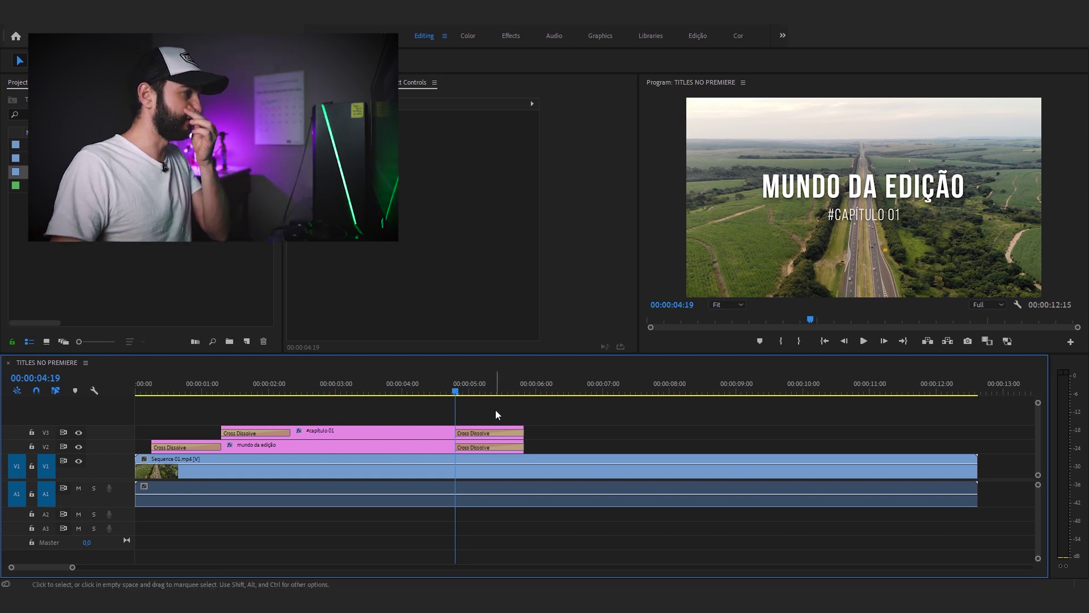
{"action": "left_click", "coordinate": [445, 432]}
{"action": "left_click", "coordinate": [510, 412]}
{"action": "left_click", "coordinate": [429, 435]}
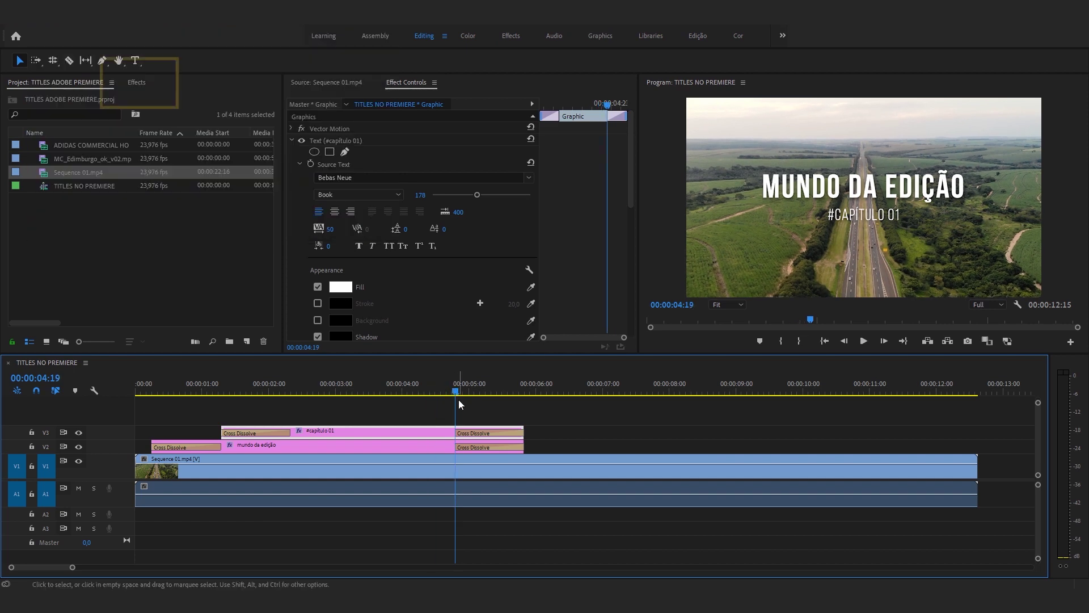
{"action": "left_click", "coordinate": [136, 84]}
{"action": "left_click", "coordinate": [56, 96]}
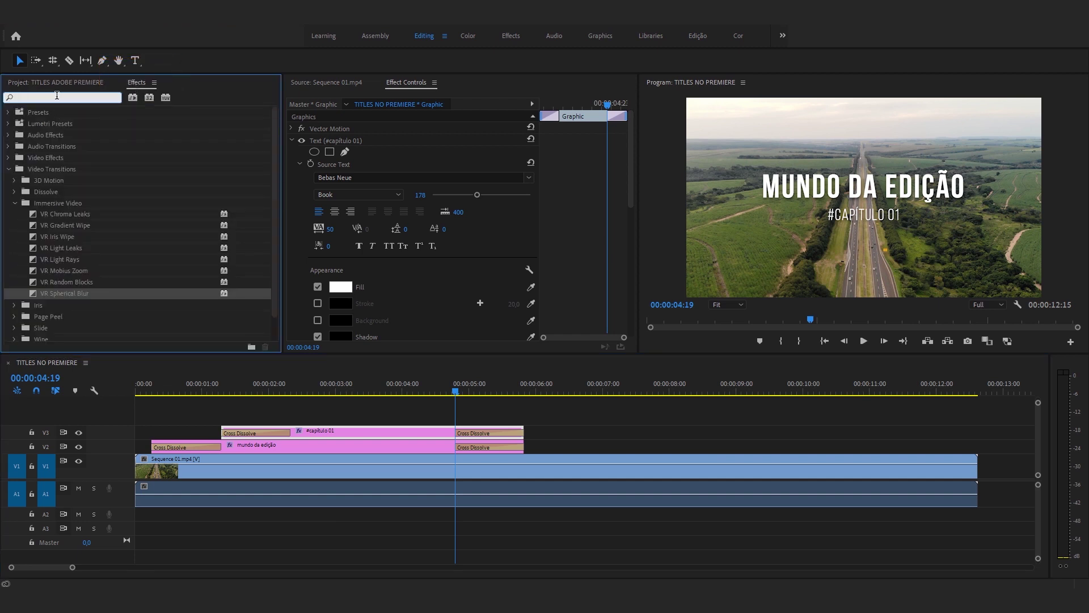
{"action": "type", "text": "Gaussian"}
{"action": "left_click", "coordinate": [34, 215]}
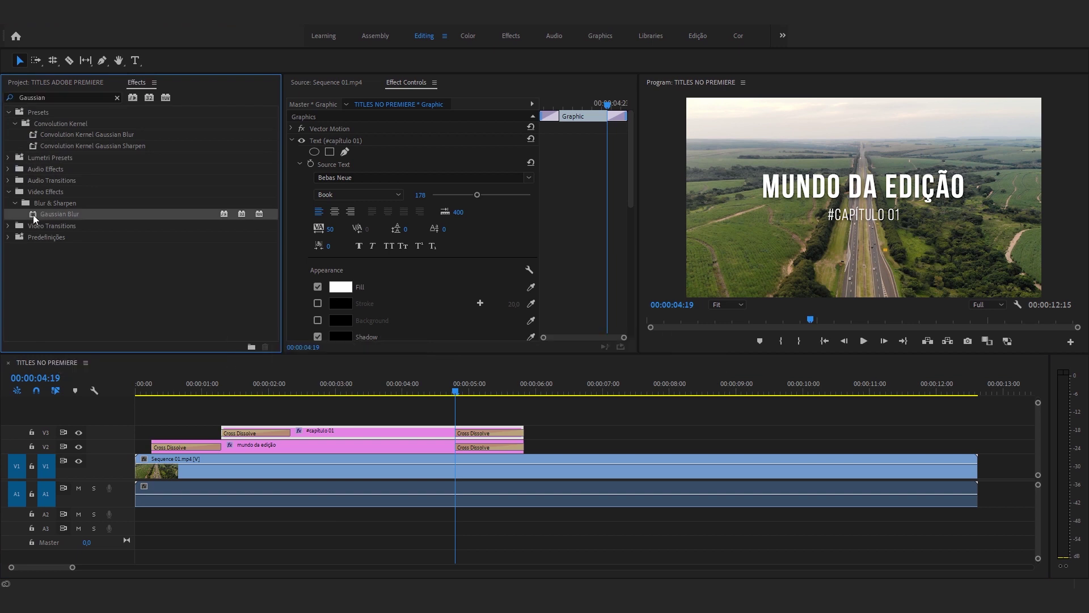
{"action": "left_click_drag", "start_coordinate": [444, 428], "coordinate": [446, 433]}
{"action": "mouse_move", "coordinate": [630, 178]}
{"action": "left_mouse_down"}
{"action": "mouse_move", "coordinate": [638, 324]}
{"action": "mouse_move", "coordinate": [632, 164]}
{"action": "left_mouse_up"}
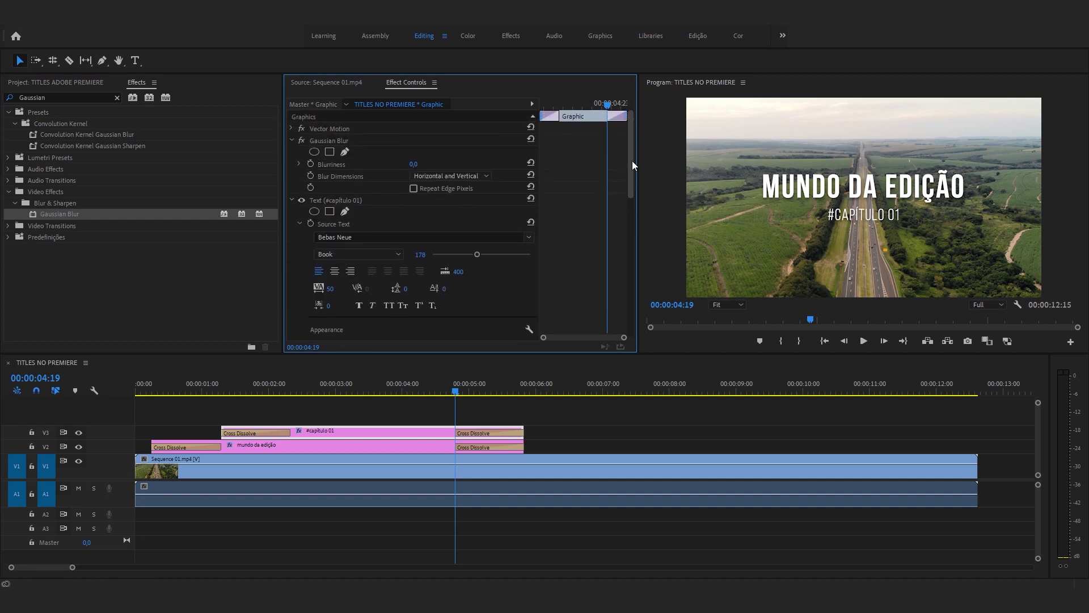
- Start keyframing the "#capítulo 01" clip's Gaussian Blur Blurriness with a value of 0 at 00:00:04:19
{"action": "left_click", "coordinate": [327, 138]}
{"action": "left_click", "coordinate": [427, 434]}
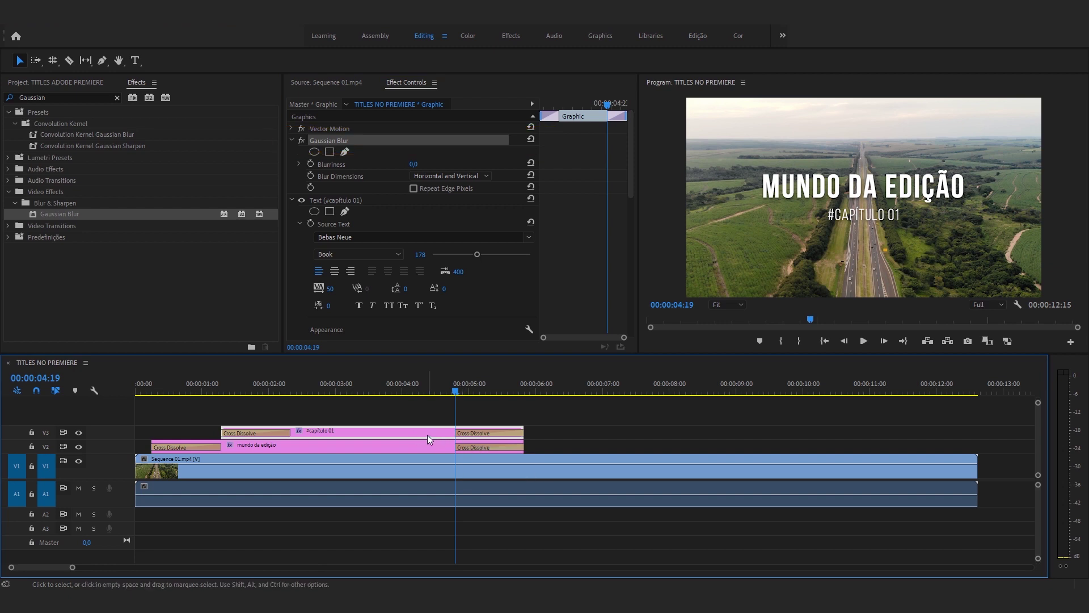
{"action": "left_click", "coordinate": [311, 163]}
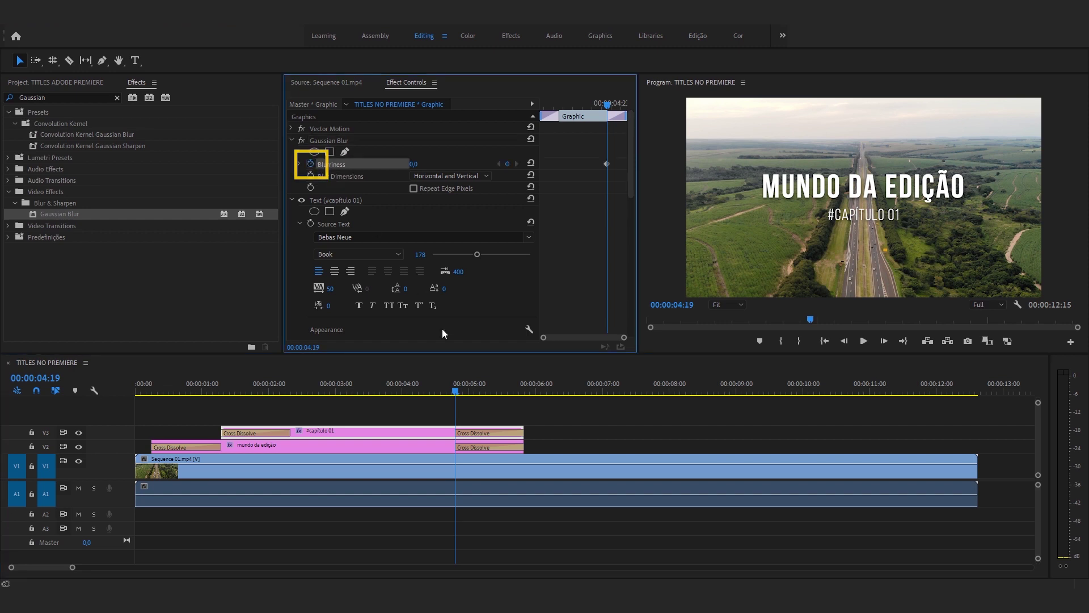
- Add a Blurriness keyframe of 50 at the end of the "#capítulo 01" clip, at 00:00:05:20
{"action": "left_click", "coordinate": [485, 412]}
{"action": "mouse_move", "coordinate": [525, 390]}
{"action": "left_mouse_down"}
{"action": "mouse_move", "coordinate": [511, 391]}
{"action": "mouse_move", "coordinate": [524, 392]}
{"action": "left_mouse_up"}
{"action": "left_click", "coordinate": [429, 436]}
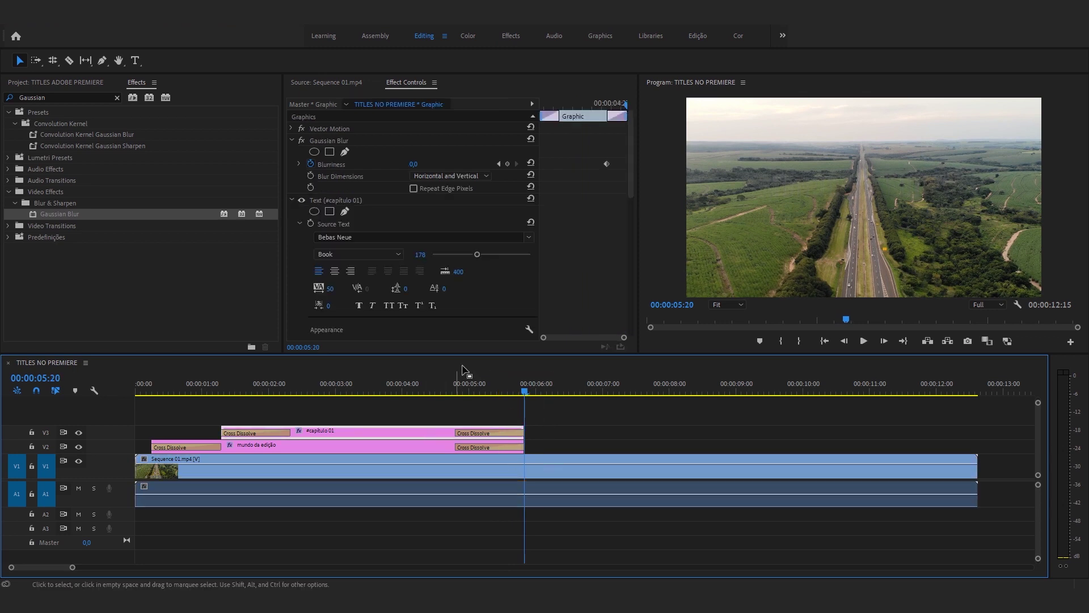
{"action": "left_click", "coordinate": [417, 164]}
{"action": "key", "text": "BackSpace"}
{"action": "key", "text": "BackSpace"}
{"action": "type", "text": "50"}
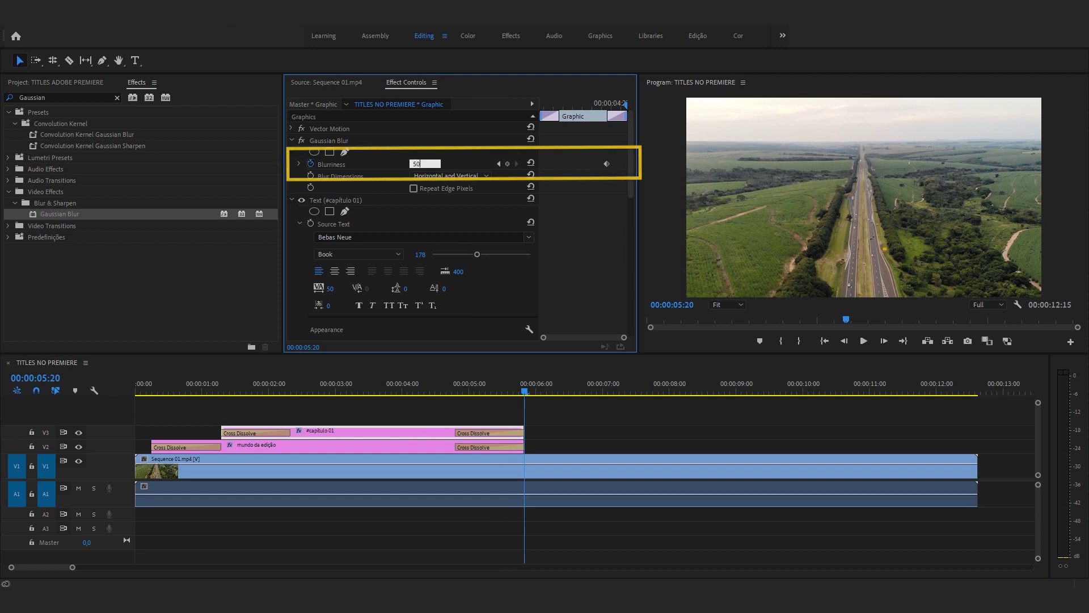
{"action": "key", "text": "Return"}
- Preview the subtitle's blur-out over its closing dissolve, and return the playhead to 00:00:04:19
{"action": "left_click", "coordinate": [517, 390]}
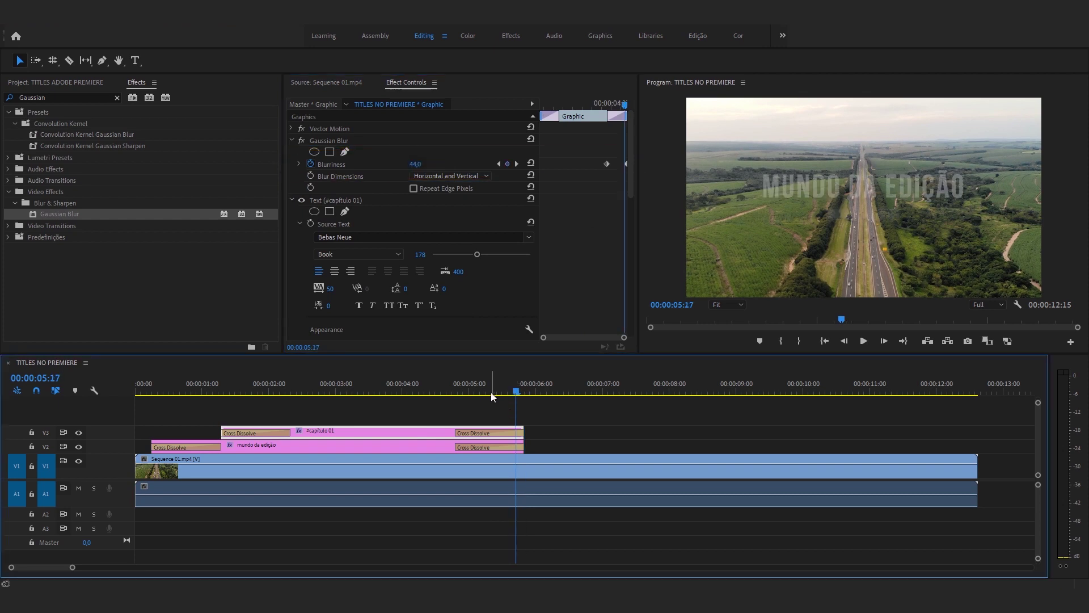
{"action": "left_click_drag", "start_coordinate": [433, 392], "coordinate": [495, 389]}
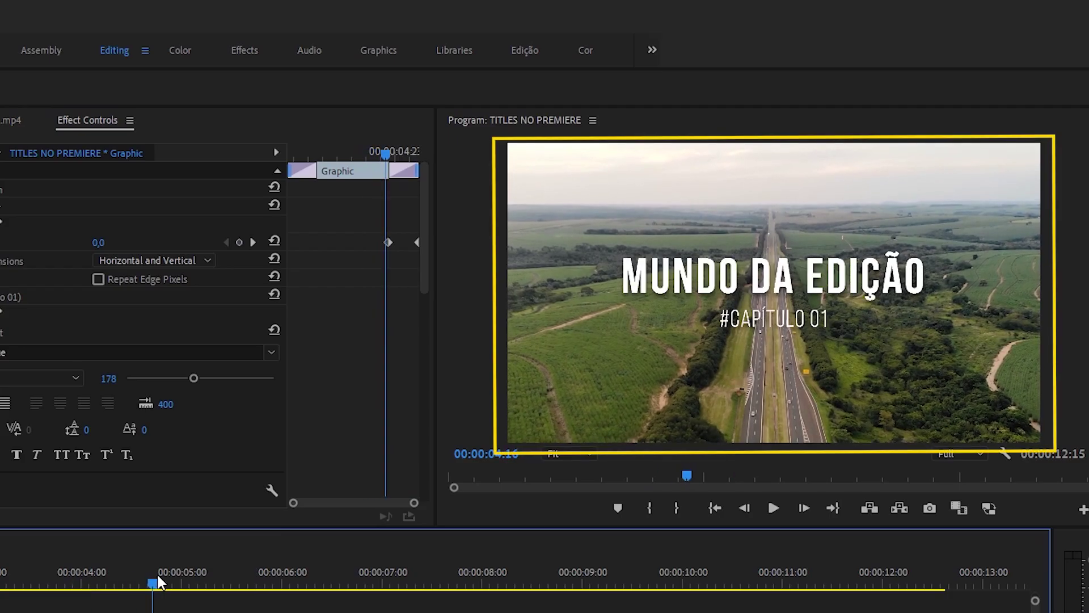
{"action": "left_click_drag", "start_coordinate": [223, 578], "coordinate": [138, 578]}
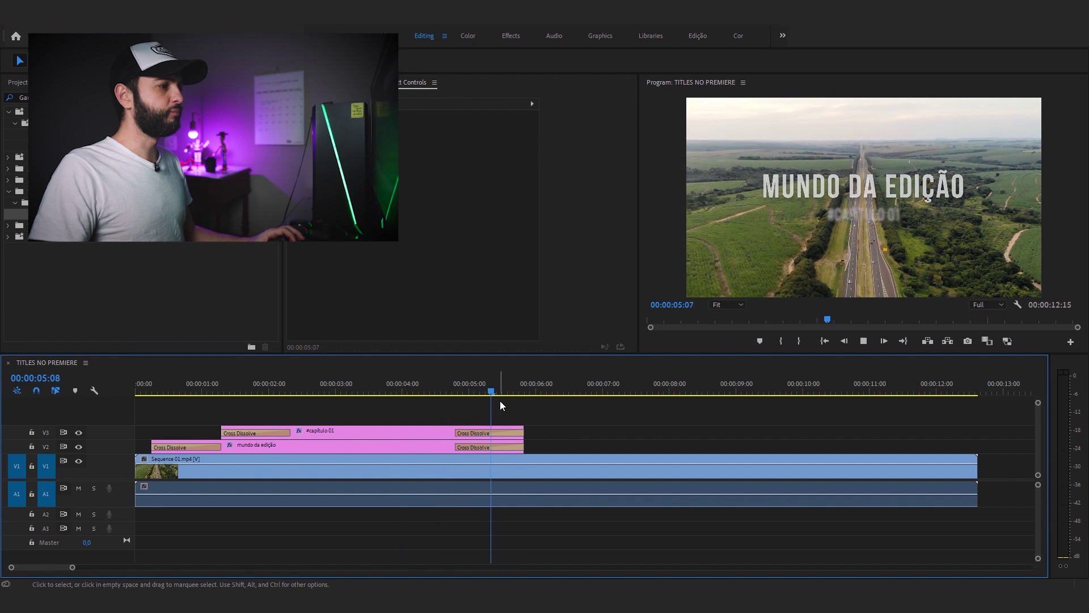
{"action": "key", "text": "space"}
{"action": "left_click_drag", "start_coordinate": [480, 383], "coordinate": [456, 382]}
{"action": "left_click", "coordinate": [539, 405]}
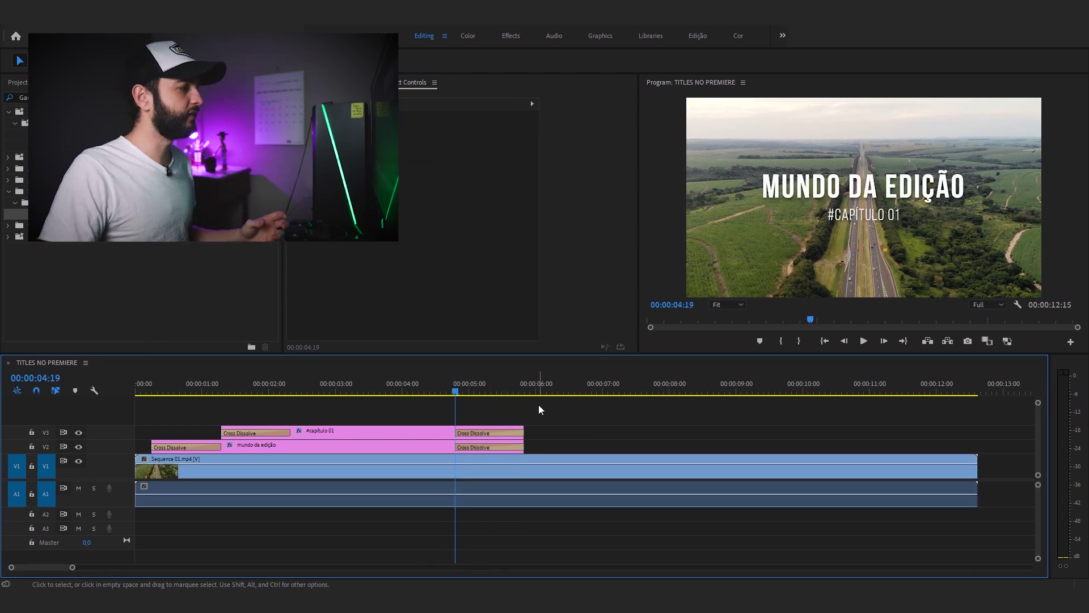
- Copy the keyframed Gaussian Blur from the "#capítulo 01" clip onto the "mundo da edição" clip
{"action": "left_click", "coordinate": [412, 448]}
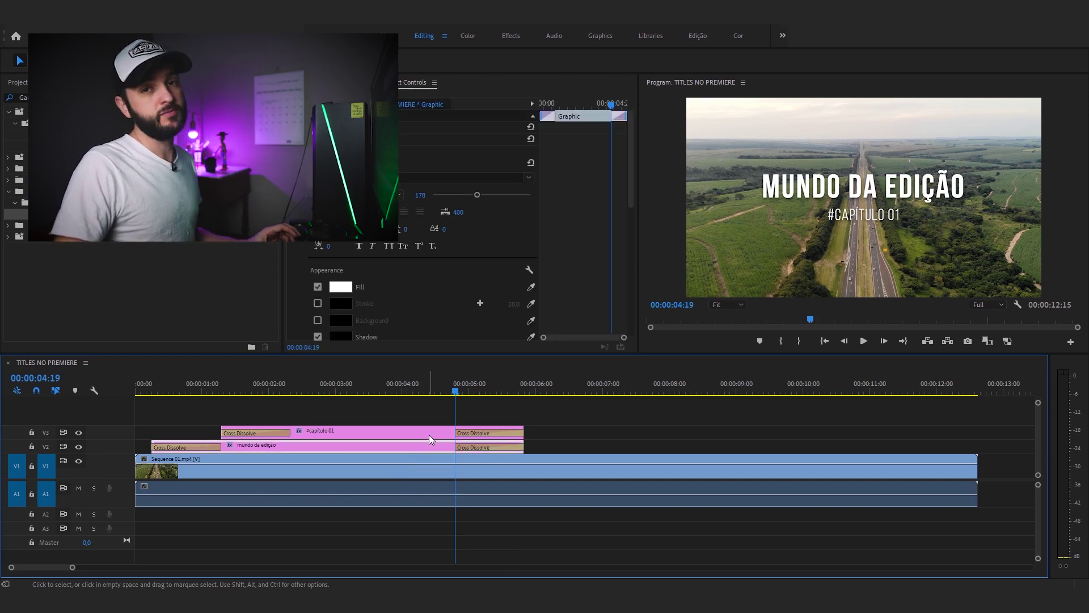
{"action": "left_click", "coordinate": [411, 433]}
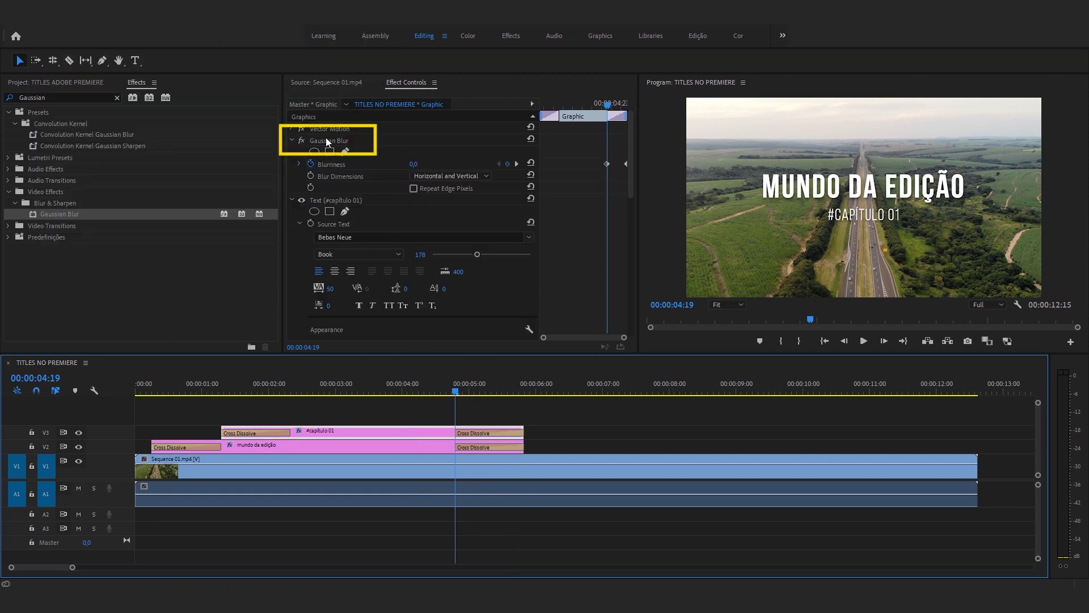
{"action": "left_click", "coordinate": [326, 139]}
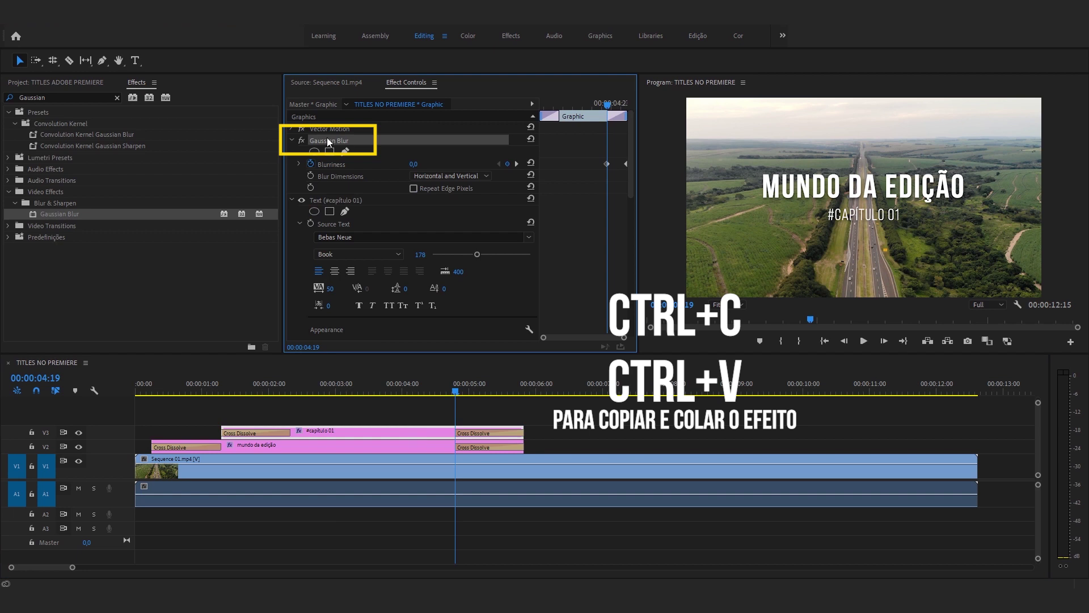
{"action": "left_click", "coordinate": [430, 445]}
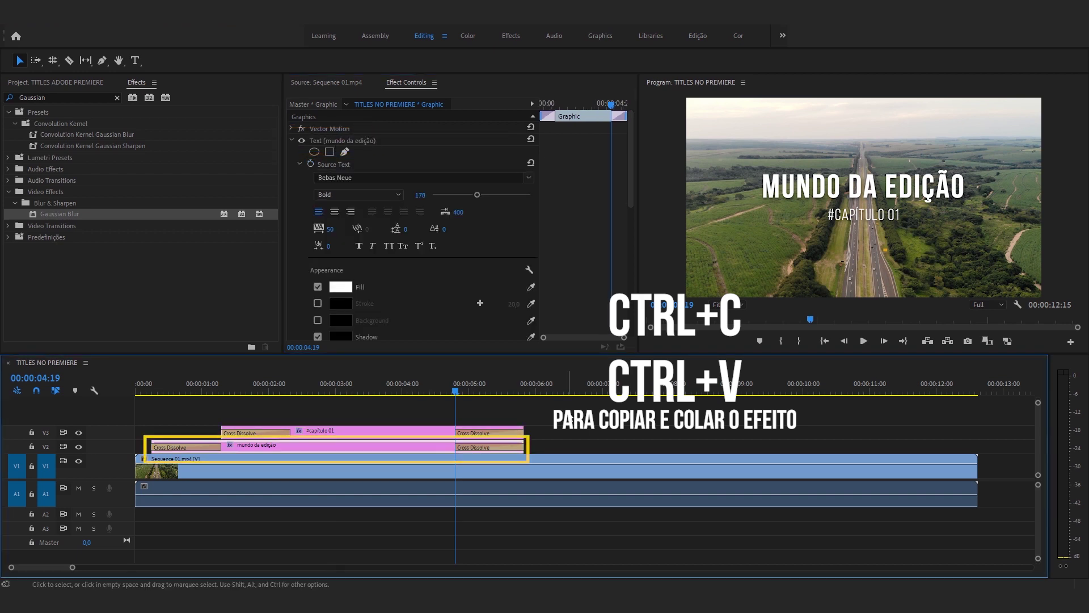
{"action": "key", "text": "ctrl+v"}
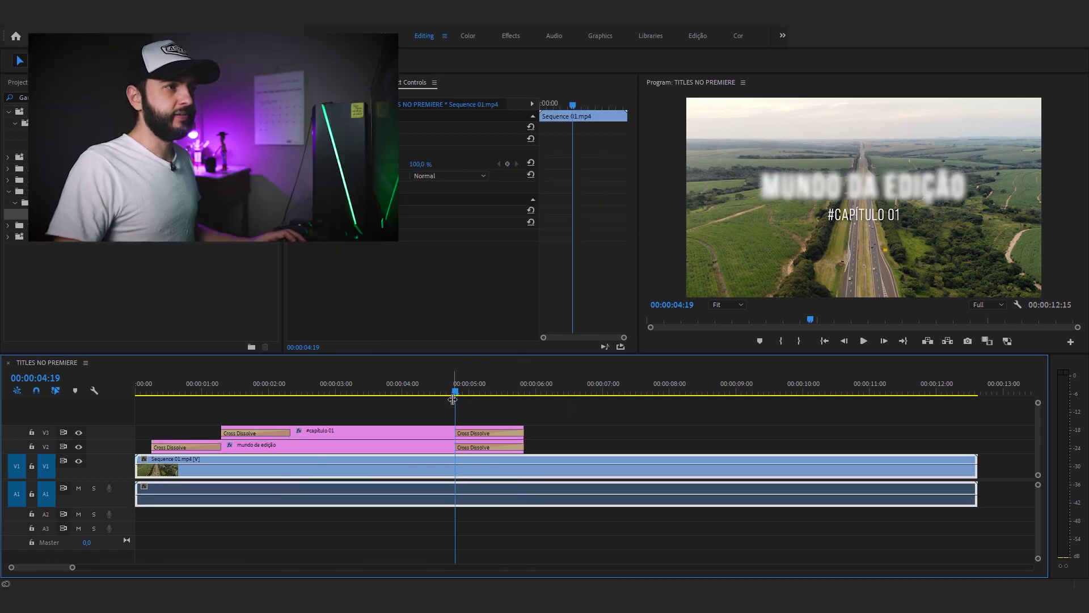
- Compare the Blurriness keyframe timing of both title clips with the playhead at 00:00:04:19
{"action": "mouse_move", "coordinate": [454, 392]}
{"action": "left_mouse_down"}
{"action": "mouse_move", "coordinate": [363, 396]}
{"action": "mouse_move", "coordinate": [455, 397]}
{"action": "left_mouse_up"}
{"action": "left_click", "coordinate": [430, 438]}
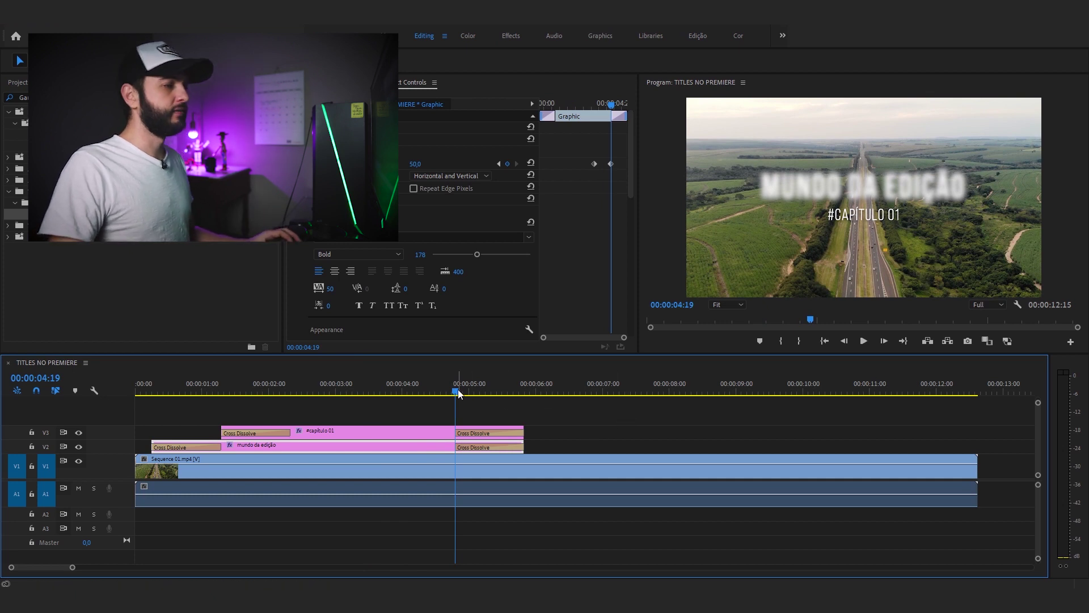
{"action": "mouse_move", "coordinate": [449, 394]}
{"action": "left_mouse_down"}
{"action": "mouse_move", "coordinate": [414, 394]}
{"action": "mouse_move", "coordinate": [457, 391]}
{"action": "left_mouse_up"}
{"action": "left_click", "coordinate": [447, 435]}
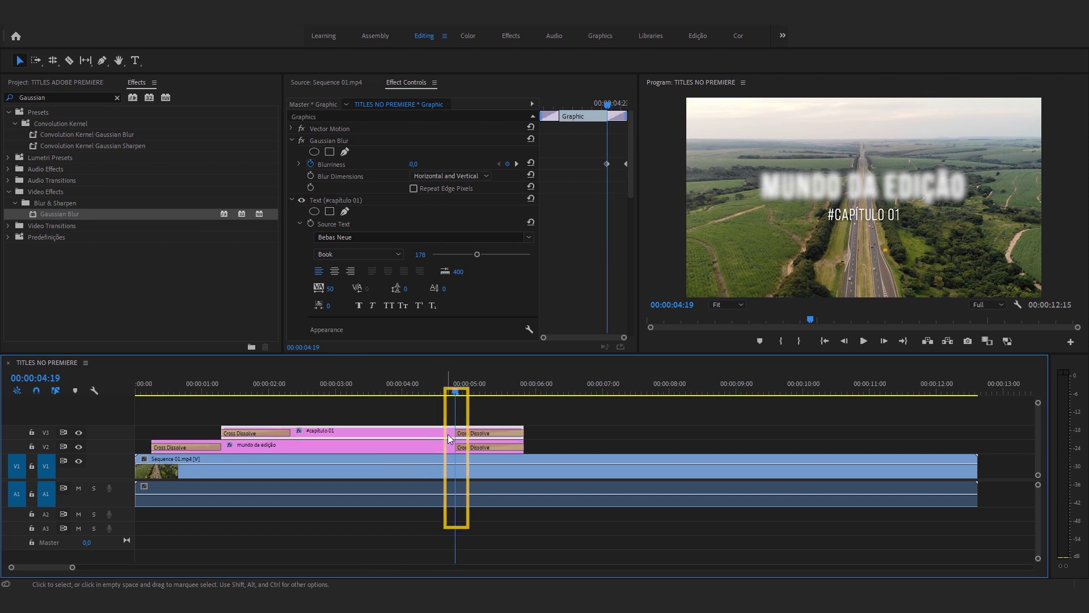
- Shift the Blurriness keyframes of the "mundo da edição" clip to start at 00:00:04:19 and finish at the clip's end
{"action": "left_click", "coordinate": [406, 446]}
{"action": "left_click", "coordinate": [613, 163]}
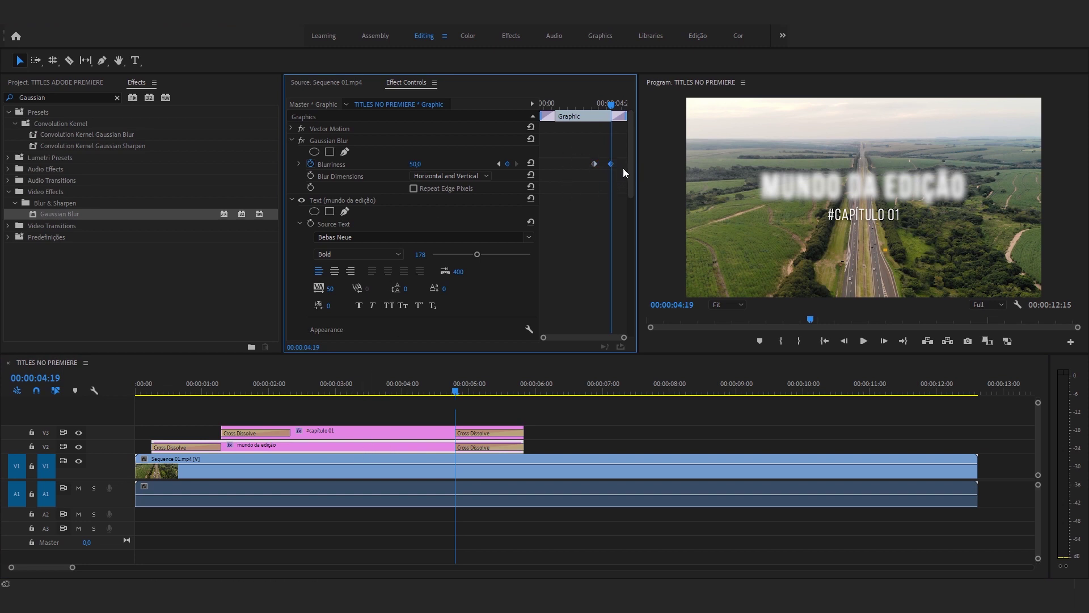
{"action": "left_click_drag", "start_coordinate": [595, 165], "coordinate": [616, 166]}
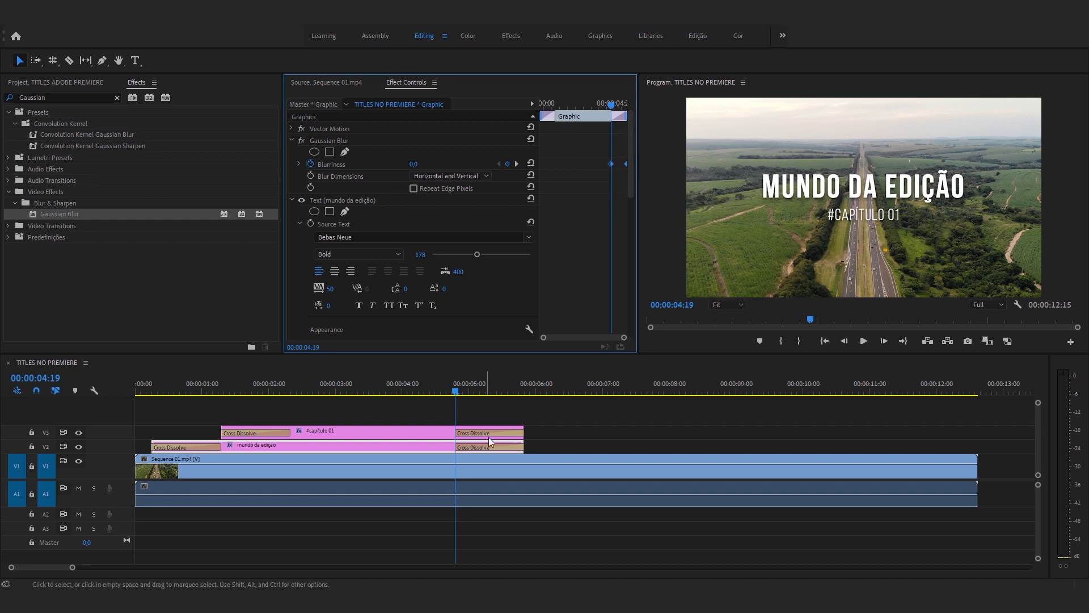
- Preview the blur-out of both titles over their closing cross dissolves
{"action": "left_click", "coordinate": [482, 413]}
{"action": "left_click_drag", "start_coordinate": [456, 392], "coordinate": [487, 391]}
{"action": "key", "text": "space"}
{"action": "left_click", "coordinate": [428, 389]}
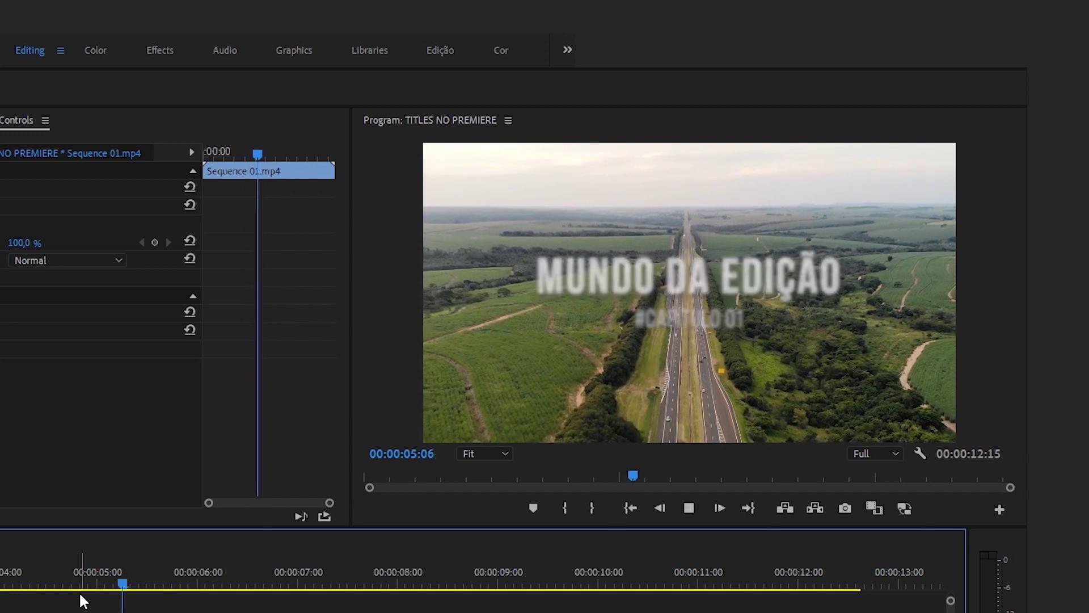
{"action": "left_click", "coordinate": [44, 584]}
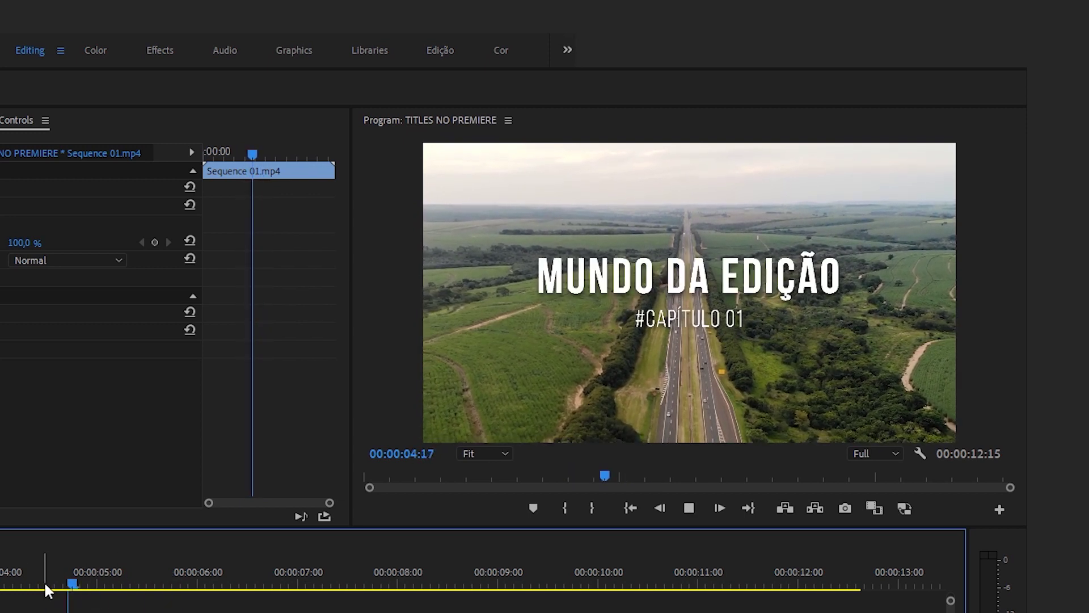
{"action": "left_click", "coordinate": [0, 585]}
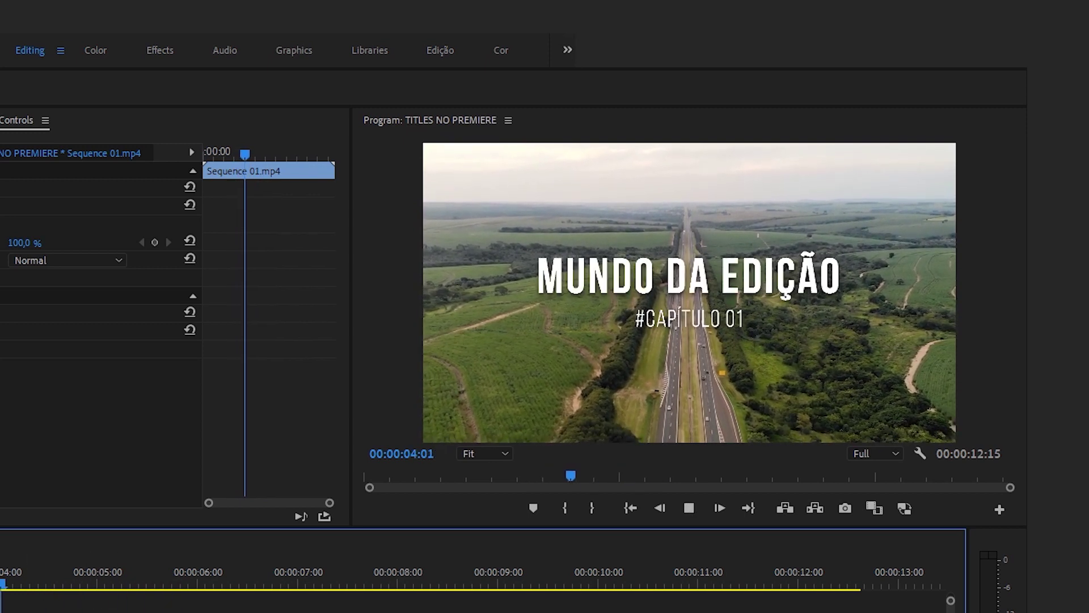
{"action": "left_click", "coordinate": [159, 593]}
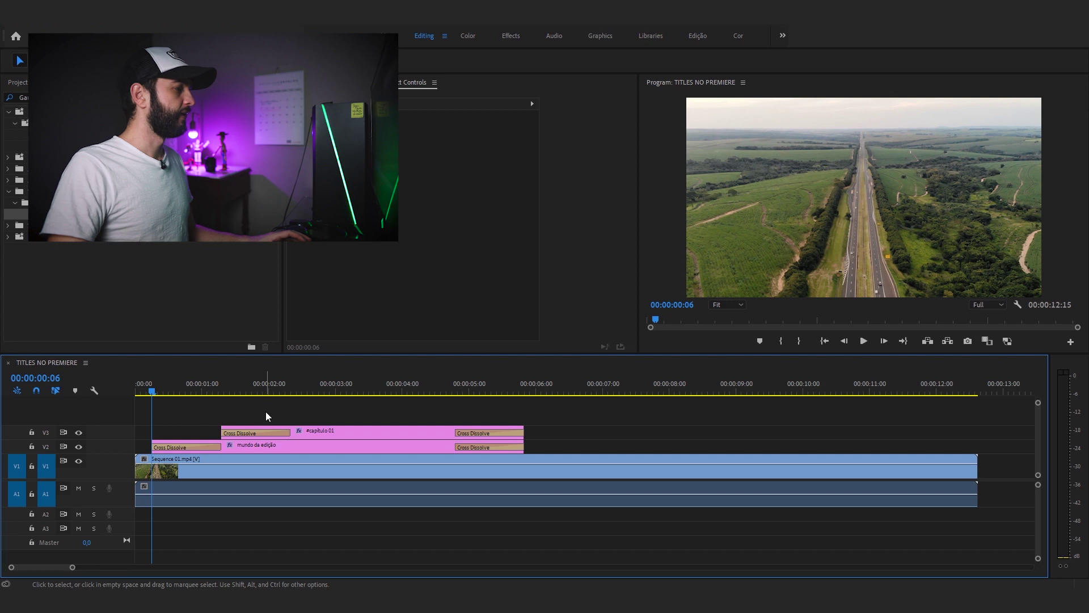
- Nest the "#capítulo 01" and "mundo da edição" clips together into a sequence named TITULO
{"action": "left_click_drag", "start_coordinate": [328, 413], "coordinate": [352, 448]}
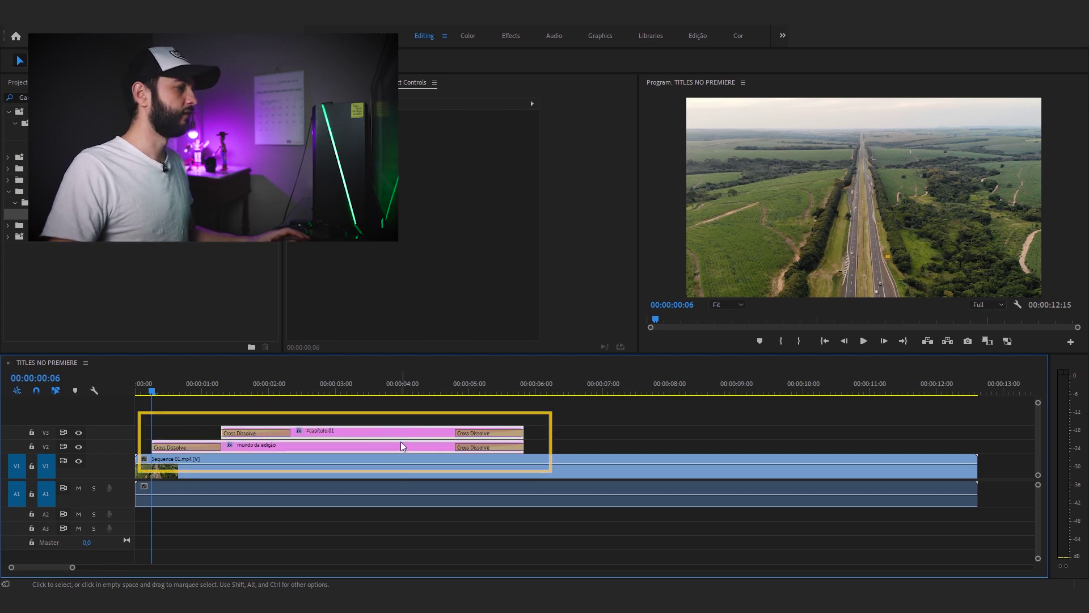
{"action": "right_click", "coordinate": [401, 445]}
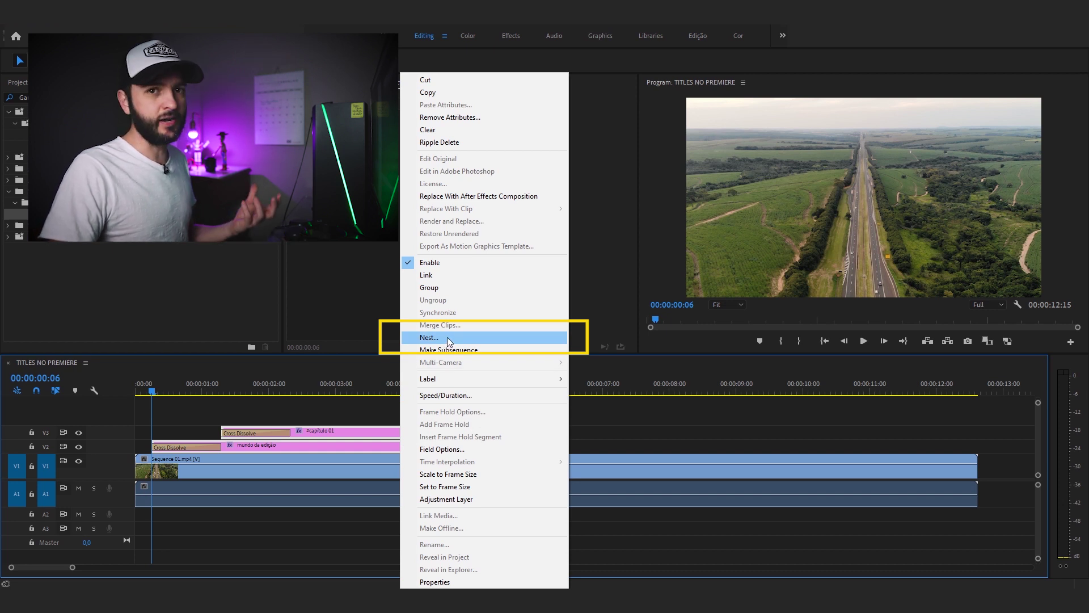
{"action": "left_click", "coordinate": [449, 339]}
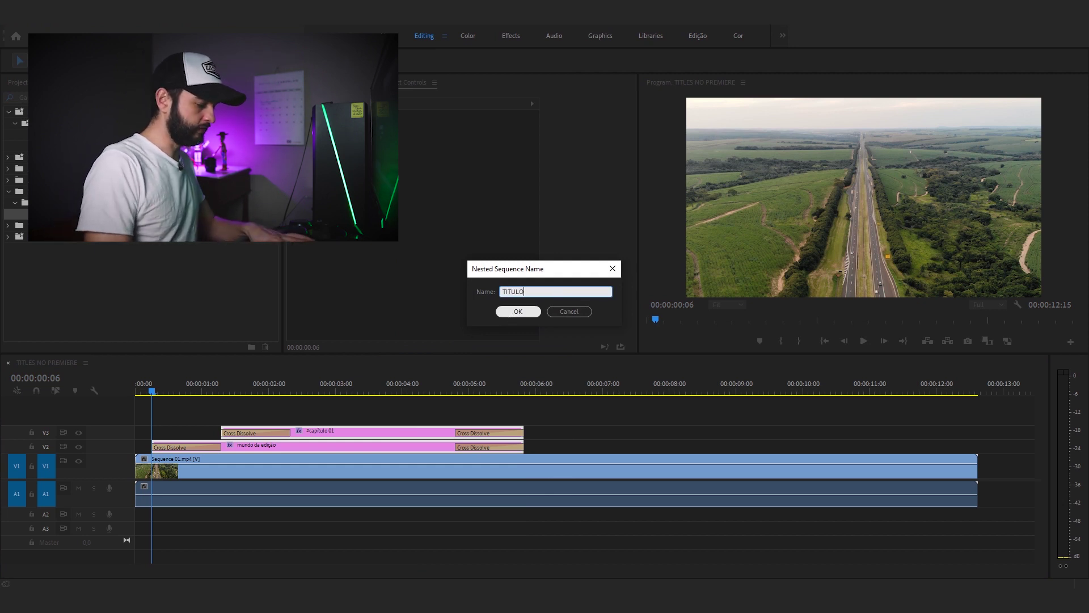
{"action": "left_click", "coordinate": [509, 313]}
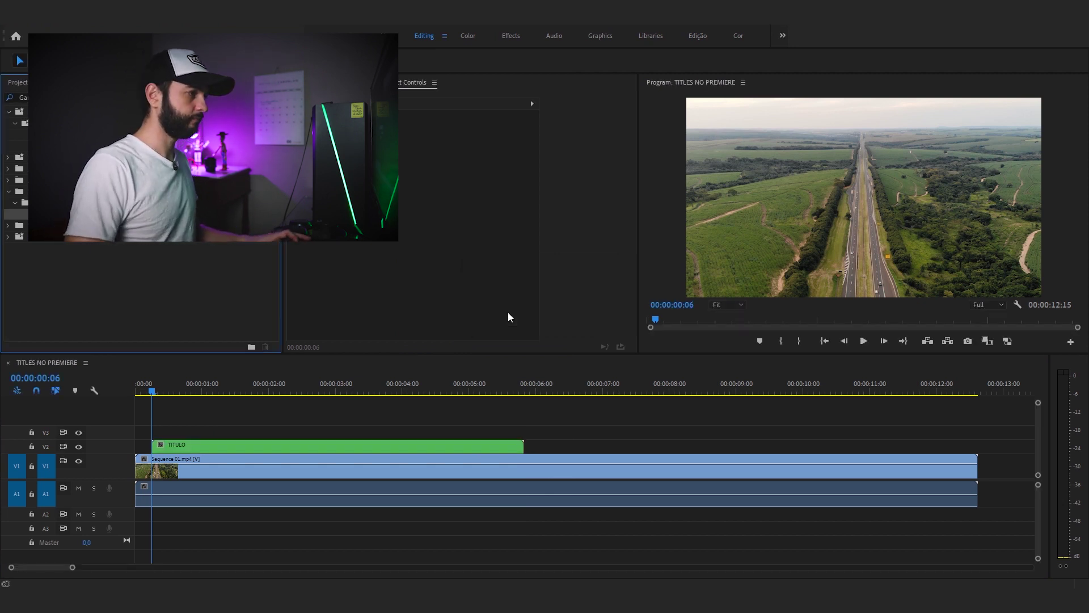
- Enable Scale keyframing on the TITULO clip with a keyframe at its start, at 00:00:00:06
{"action": "left_click", "coordinate": [286, 450]}
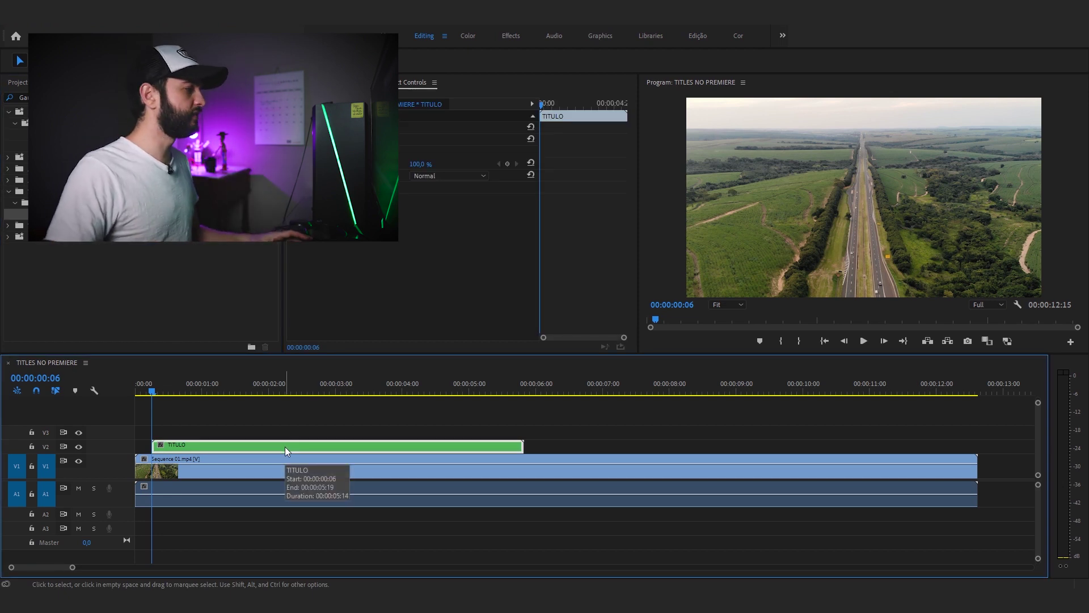
{"action": "left_click", "coordinate": [239, 442]}
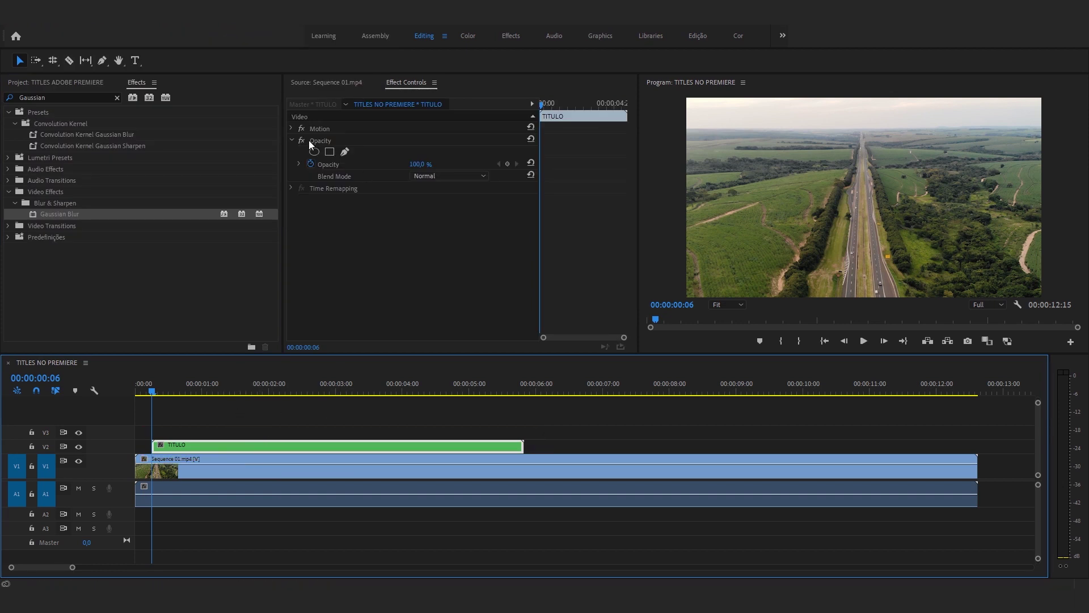
{"action": "left_click", "coordinate": [290, 128]}
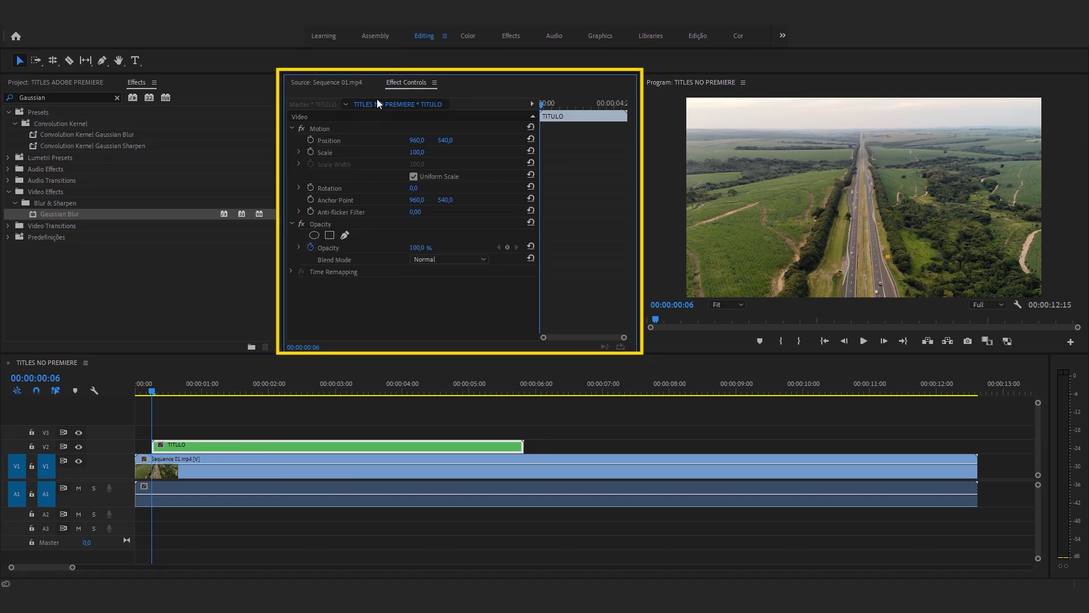
{"action": "left_click", "coordinate": [311, 152]}
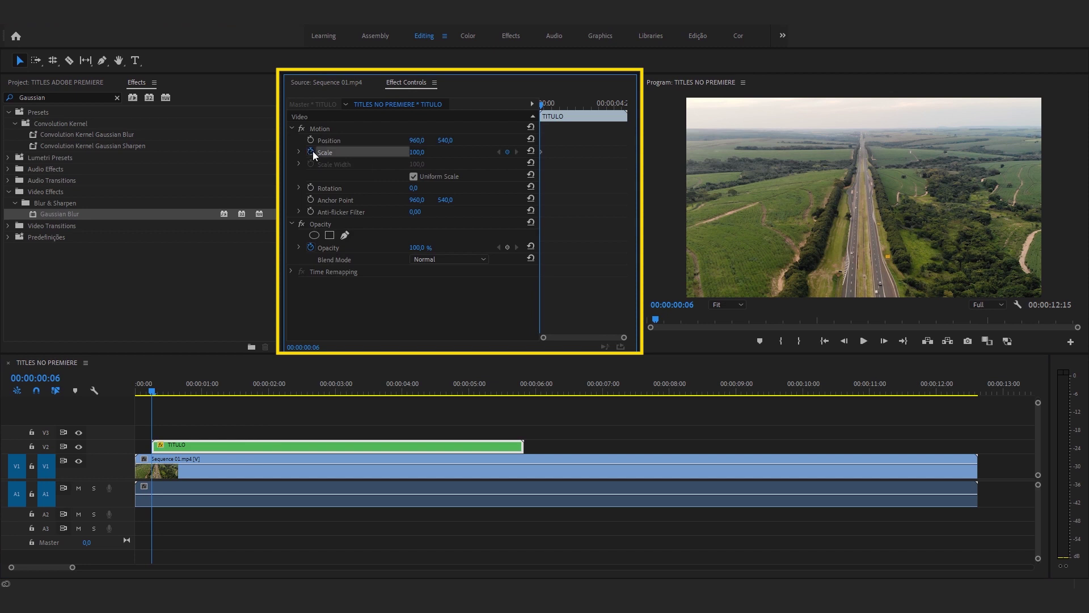
- Add a Scale keyframe of 100 at the end of the TITULO clip, at 00:00:05:20
{"action": "left_click_drag", "start_coordinate": [161, 397], "coordinate": [523, 372]}
{"action": "left_click", "coordinate": [490, 445]}
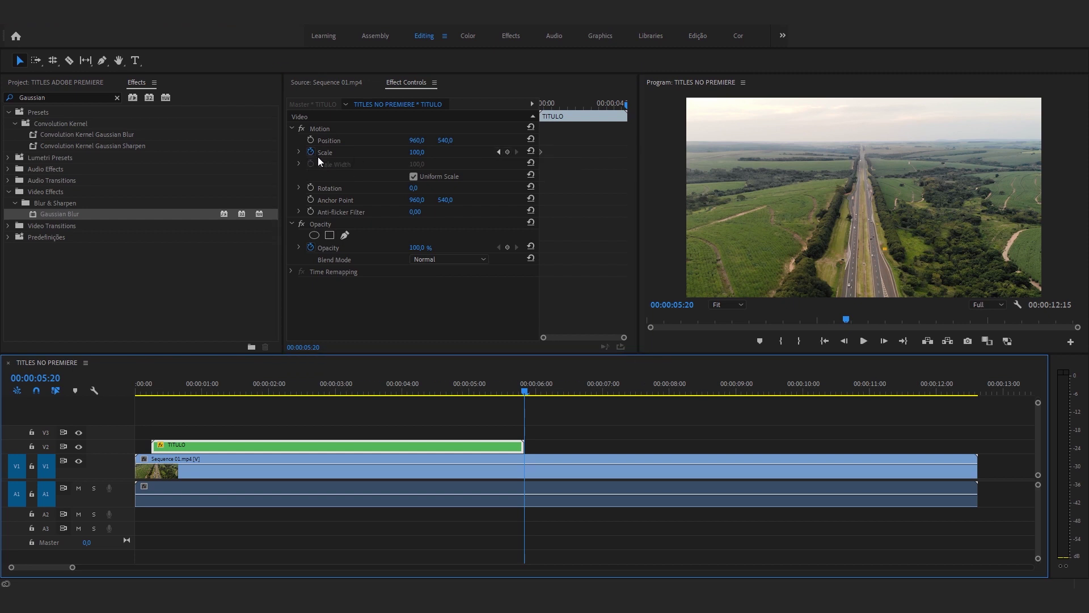
{"action": "left_click", "coordinate": [507, 151]}
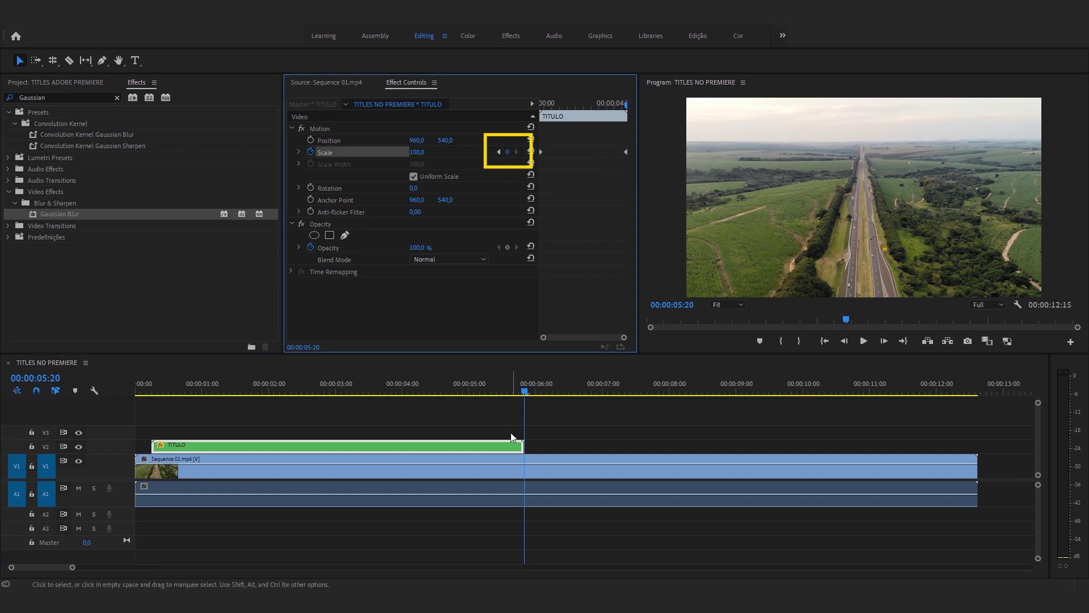
- Set the TITULO clip's Scale keyframe at 00:00:00:06 to 95 and preview the title's slow zoom
{"action": "left_click_drag", "start_coordinate": [524, 392], "coordinate": [155, 407]}
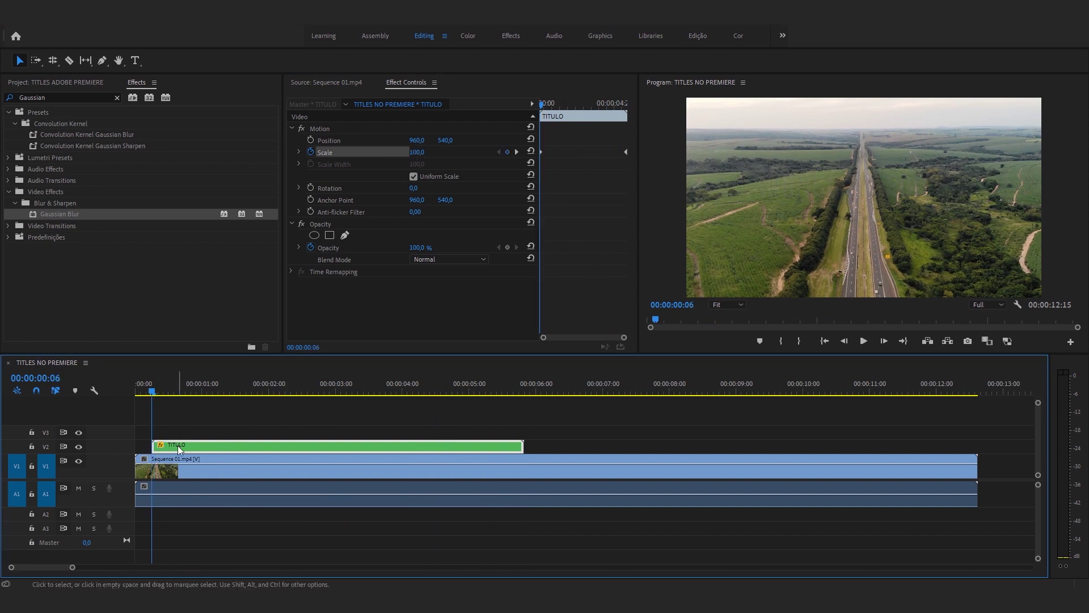
{"action": "left_click", "coordinate": [420, 152]}
{"action": "type", "text": "95"}
{"action": "key", "text": "Return"}
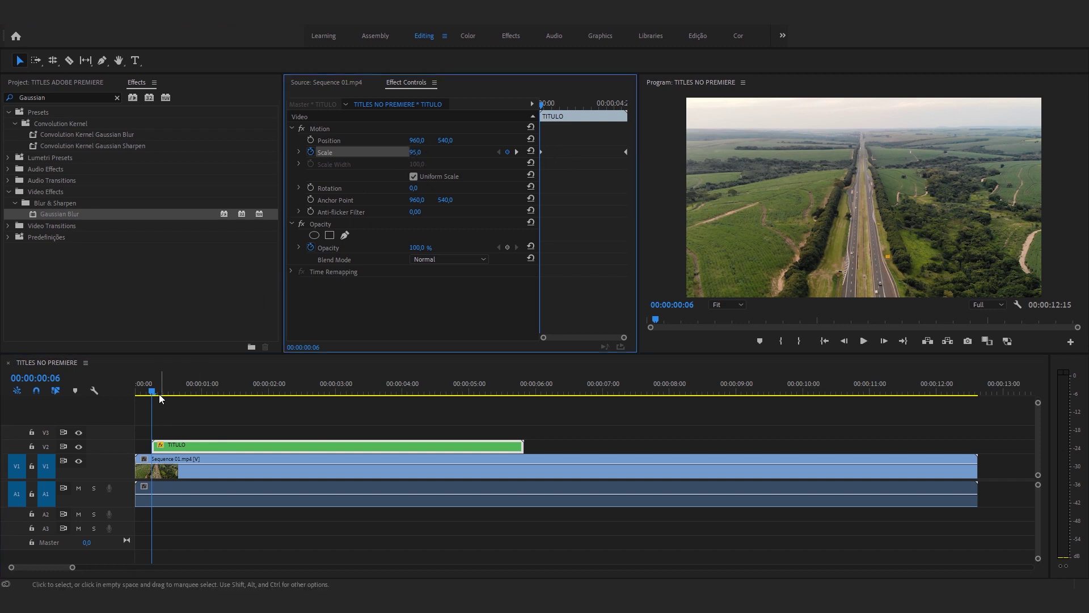
{"action": "left_click_drag", "start_coordinate": [161, 401], "coordinate": [518, 402]}
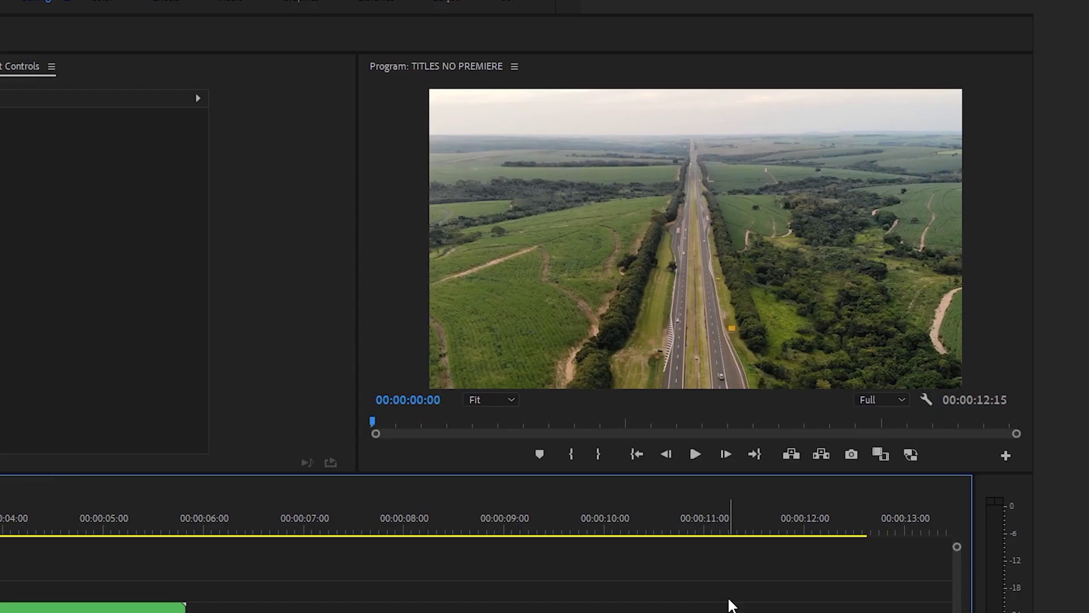
{"action": "key", "text": "space"}
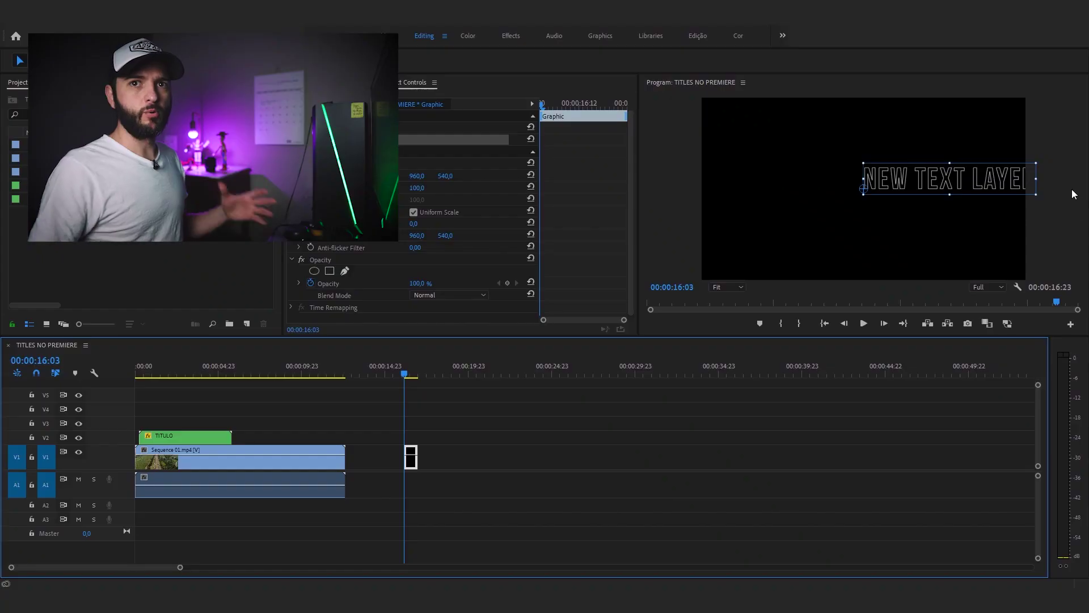
- Center the outlined "NEW TEXT LAYER" text in the frame and move its clip up to track V2
{"action": "left_click", "coordinate": [920, 190]}
{"action": "left_click_drag", "start_coordinate": [920, 186], "coordinate": [910, 187]}
{"action": "double_click", "coordinate": [896, 186]}
{"action": "left_click", "coordinate": [903, 185]}
{"action": "left_click", "coordinate": [413, 449]}
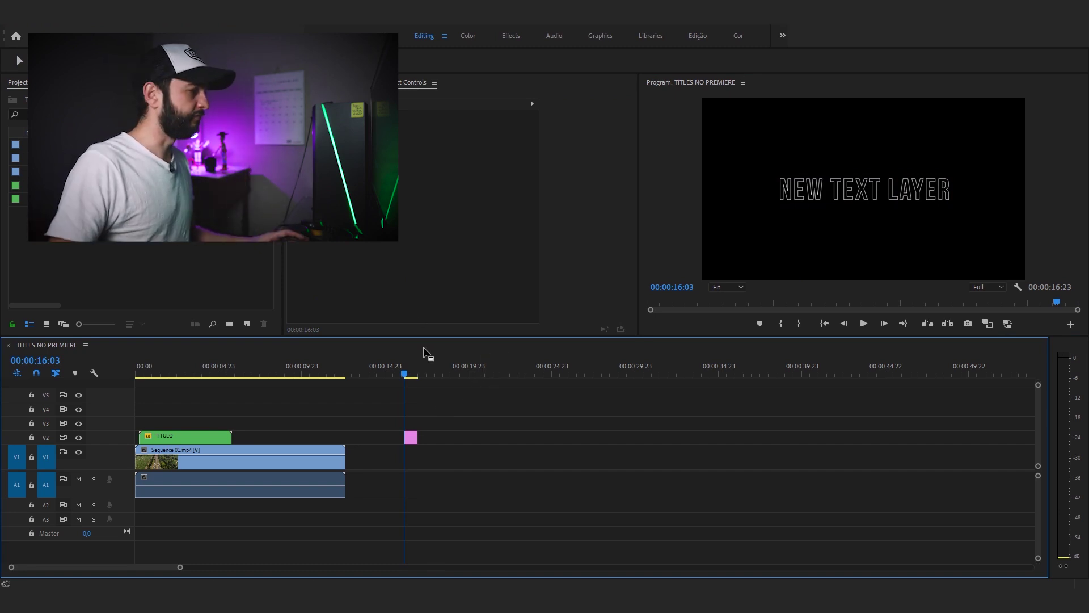
- Place the ADIDAS COMMERCIAL video on track V1 at 00:00:14:13, beneath the new text clip
{"action": "left_click_drag", "start_coordinate": [404, 373], "coordinate": [377, 375]}
{"action": "left_click", "coordinate": [153, 259]}
{"action": "left_click", "coordinate": [85, 145]}
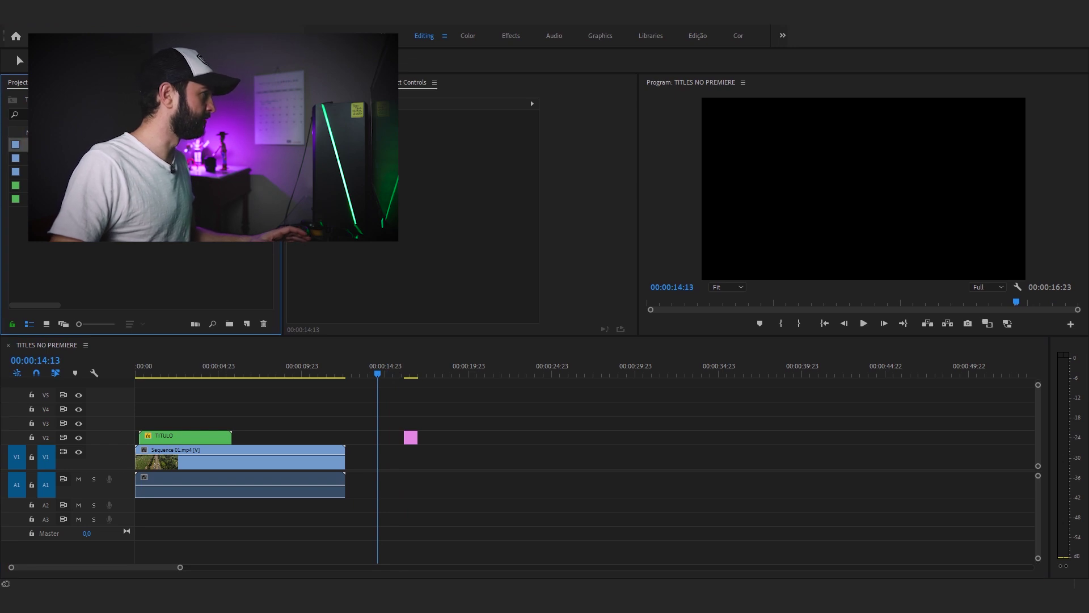
{"action": "left_click_drag", "start_coordinate": [85, 144], "coordinate": [419, 421]}
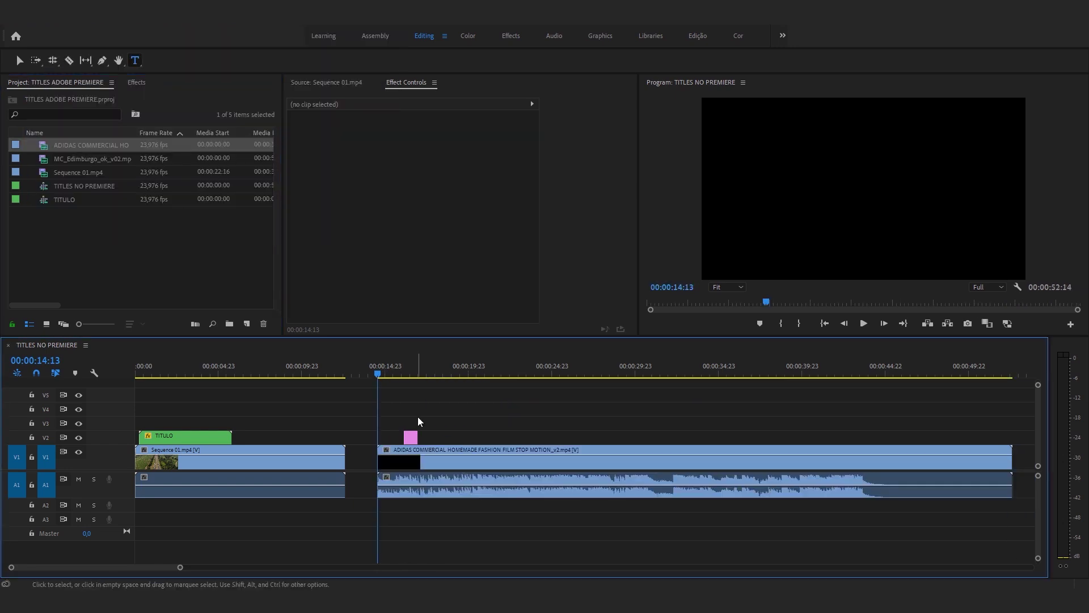
- Play into the sneaker footage, shift the New Text Layer clip to start at about 00:00:16:00, and park the playhead at 00:00:16:06
{"action": "key", "text": "space"}
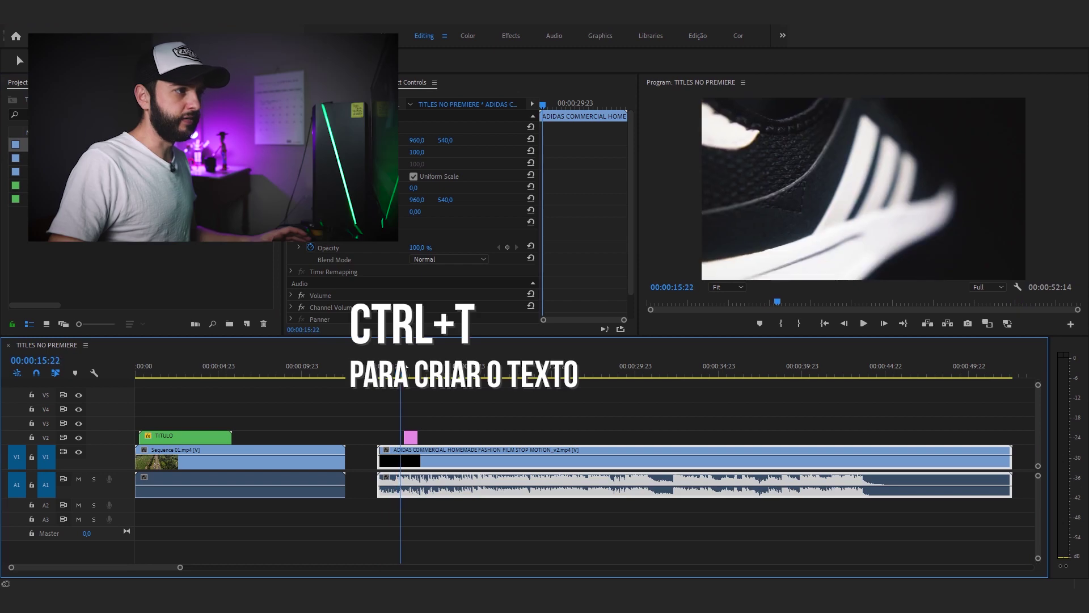
{"action": "key", "text": "="}
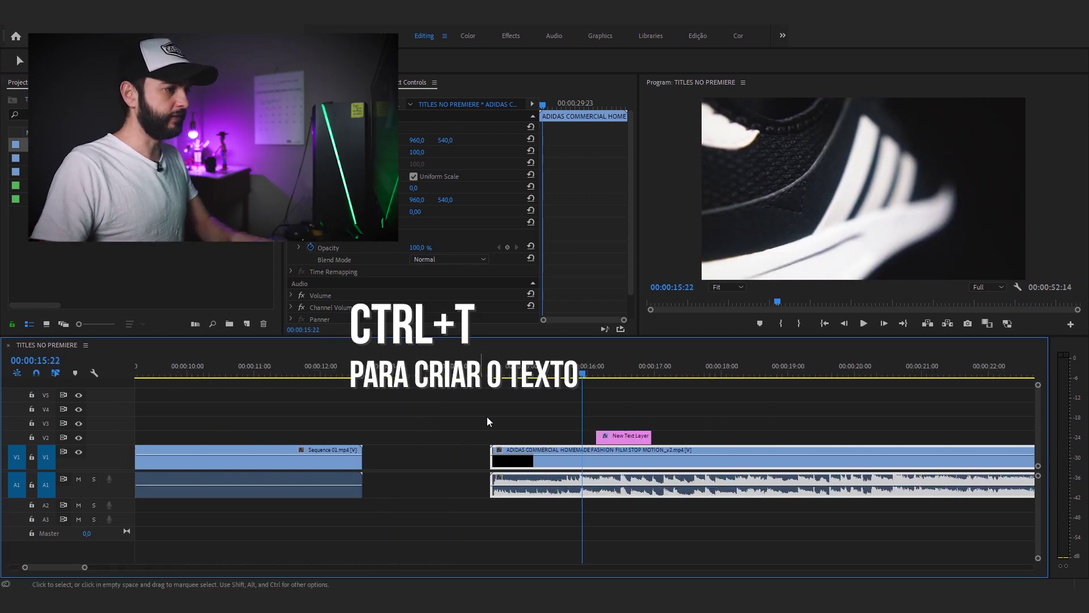
{"action": "left_click", "coordinate": [642, 421]}
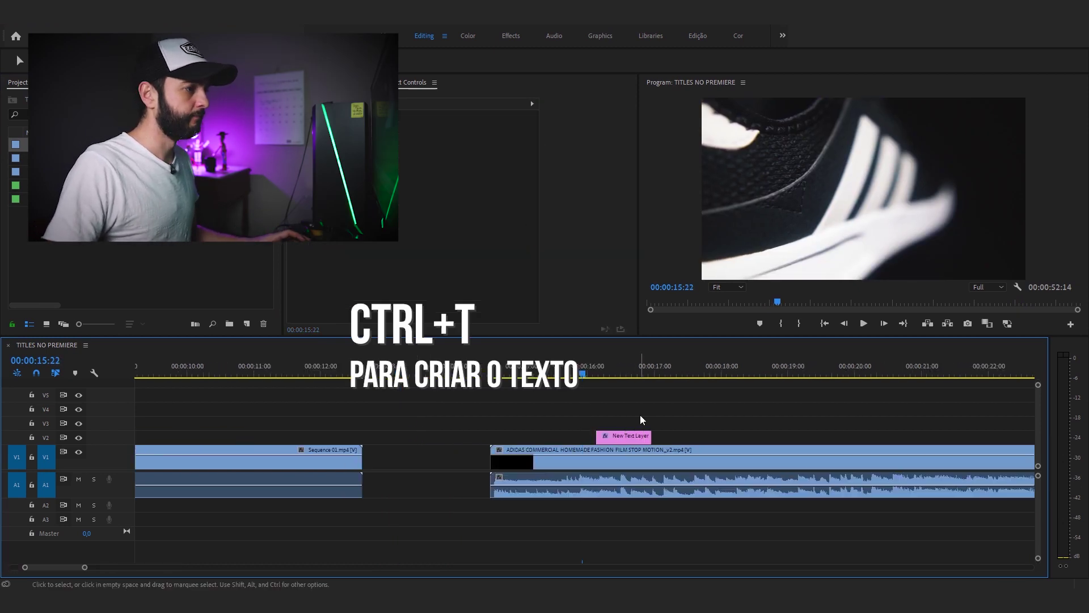
{"action": "left_click", "coordinate": [616, 373]}
{"action": "left_click_drag", "start_coordinate": [613, 440], "coordinate": [603, 440]}
{"action": "left_click", "coordinate": [598, 369]}
{"action": "left_click_drag", "start_coordinate": [599, 364], "coordinate": [617, 366]}
- Replace the "NEW TEXT LAYER" text with "ADIDAS"
{"action": "left_click", "coordinate": [873, 180]}
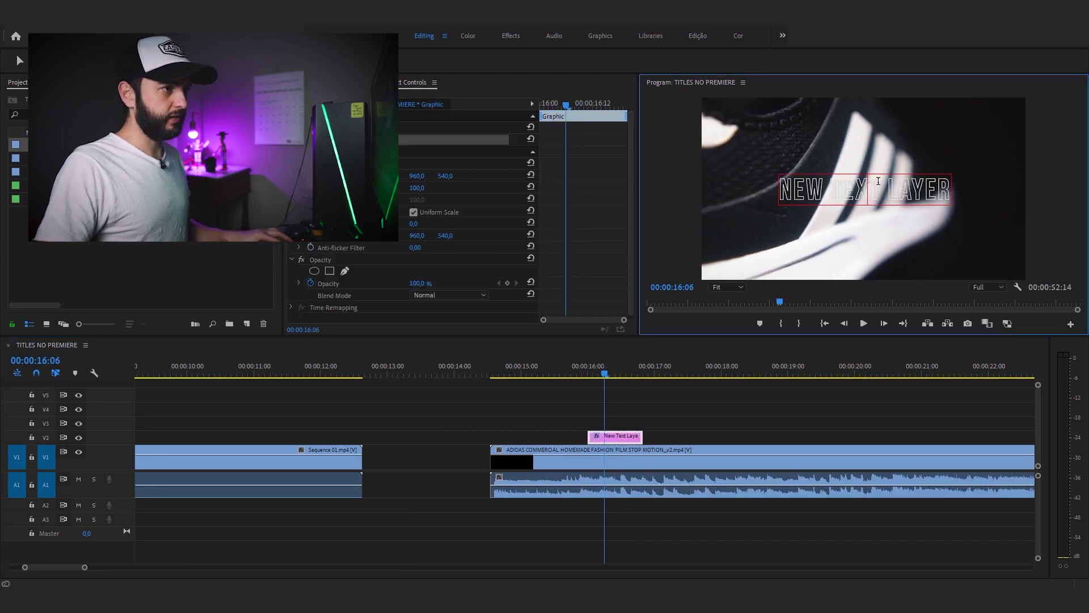
{"action": "key", "text": "ctrl+a"}
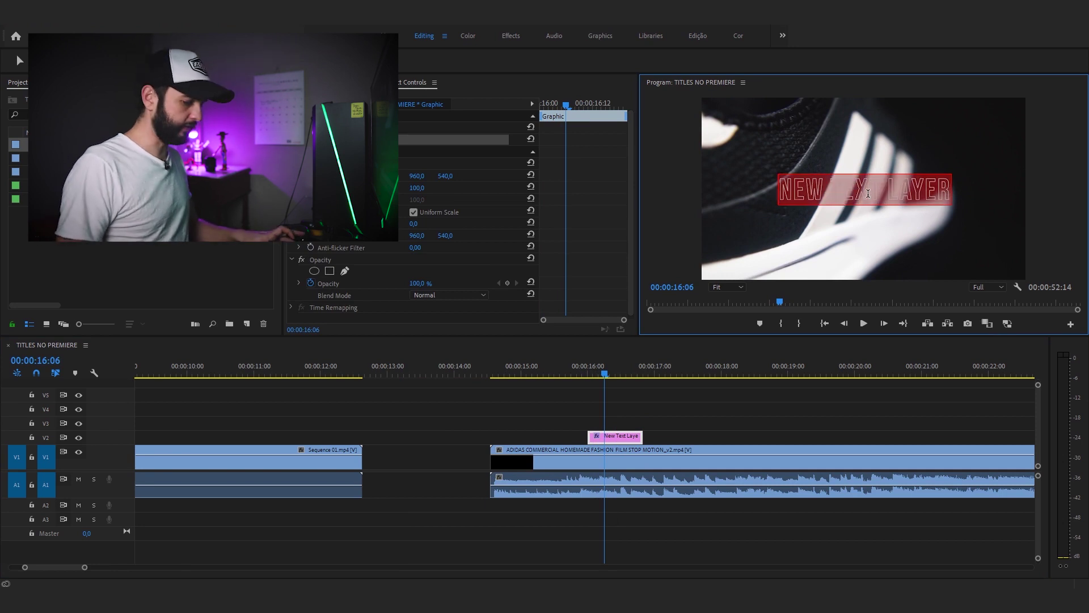
{"action": "type", "text": "ADIDAS"}
{"action": "key", "text": "Escape"}
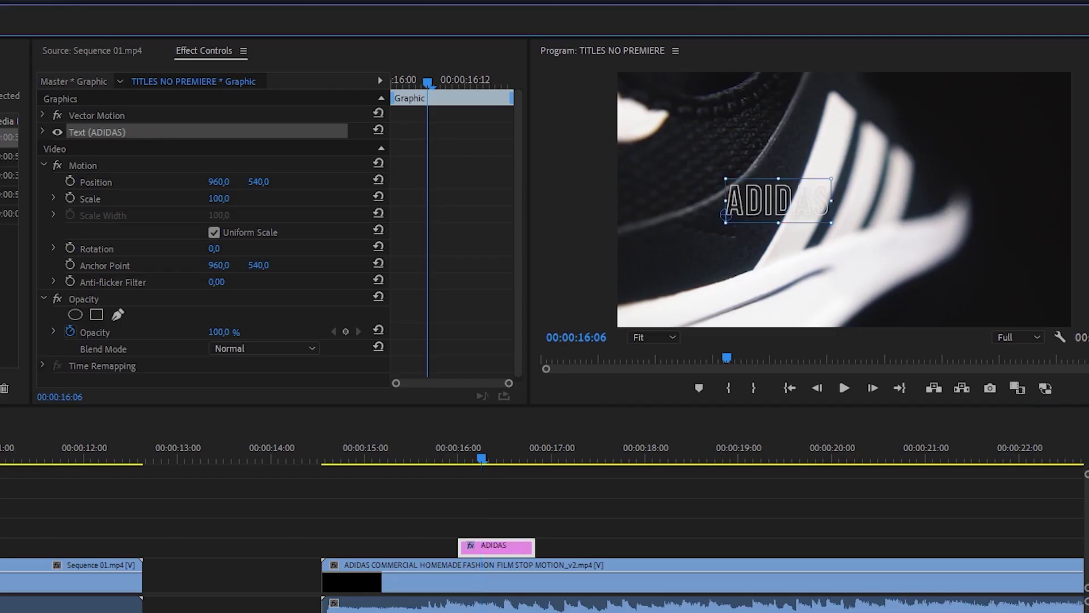
- Enlarge the ADIDAS text slightly and move it over the shoe's sole near the frame's lower edge
{"action": "left_click_drag", "start_coordinate": [834, 224], "coordinate": [848, 227]}
{"action": "left_click_drag", "start_coordinate": [860, 231], "coordinate": [854, 229]}
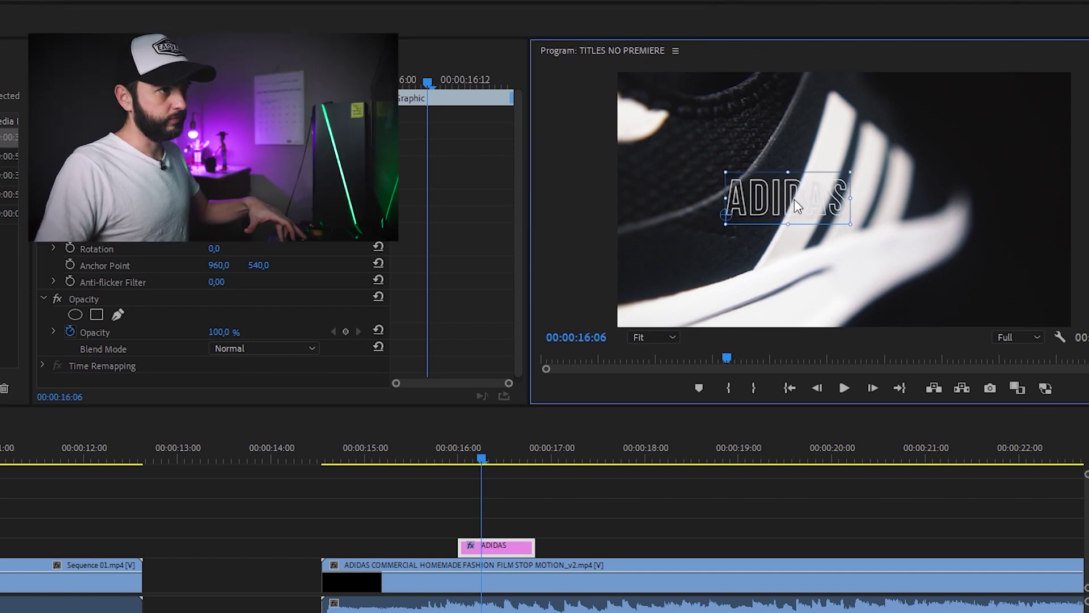
{"action": "left_click_drag", "start_coordinate": [795, 199], "coordinate": [854, 287]}
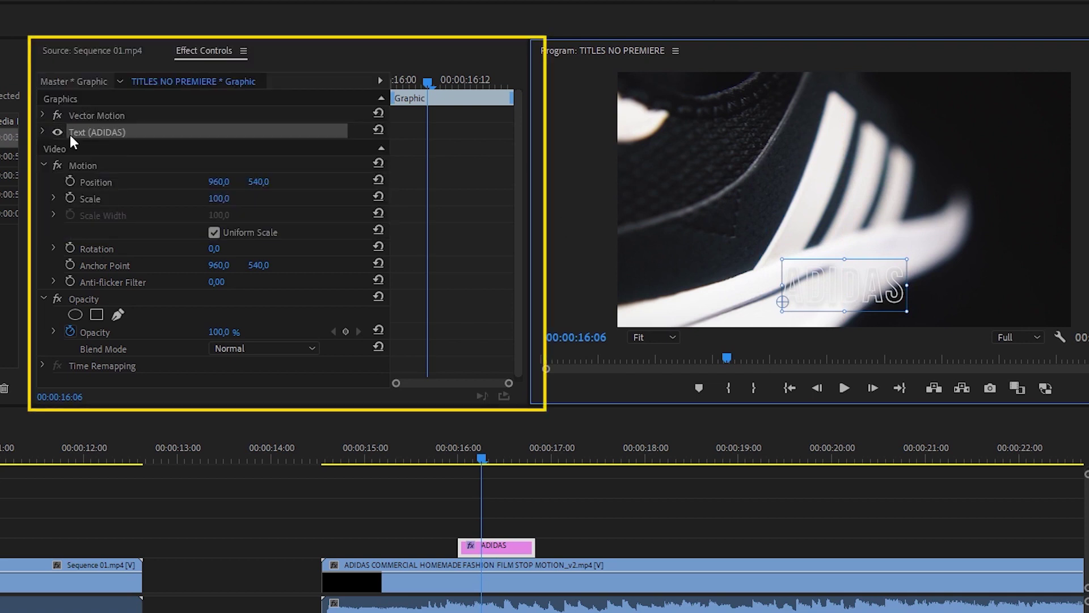
- Turn on the white Fill and turn off the Stroke in the ADIDAS text's appearance
{"action": "left_click", "coordinate": [43, 133]}
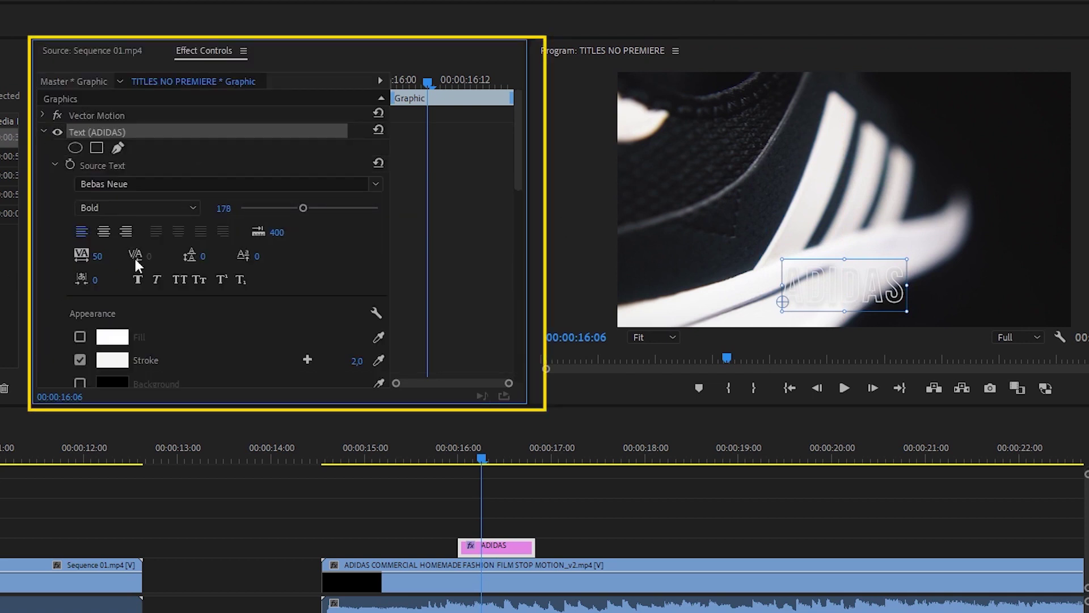
{"action": "left_click_drag", "start_coordinate": [518, 178], "coordinate": [522, 213]}
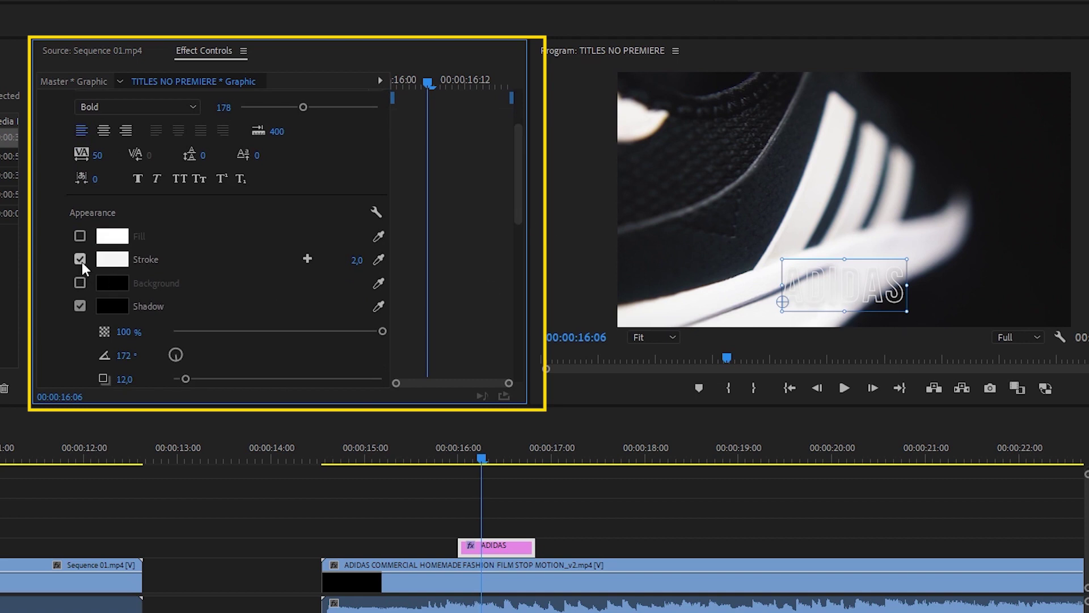
{"action": "left_click", "coordinate": [83, 236]}
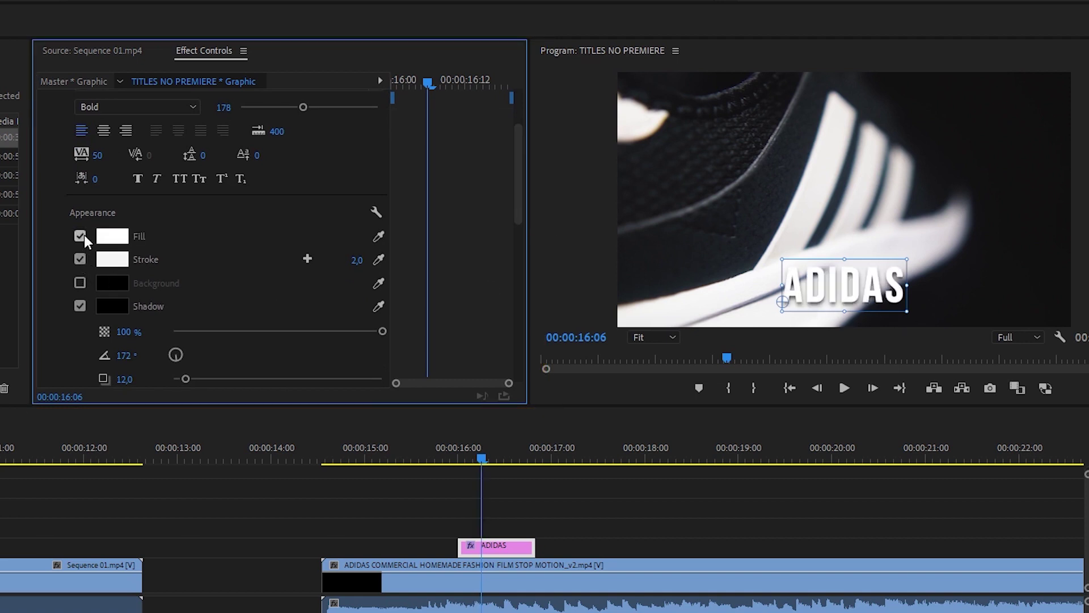
{"action": "left_click", "coordinate": [79, 258]}
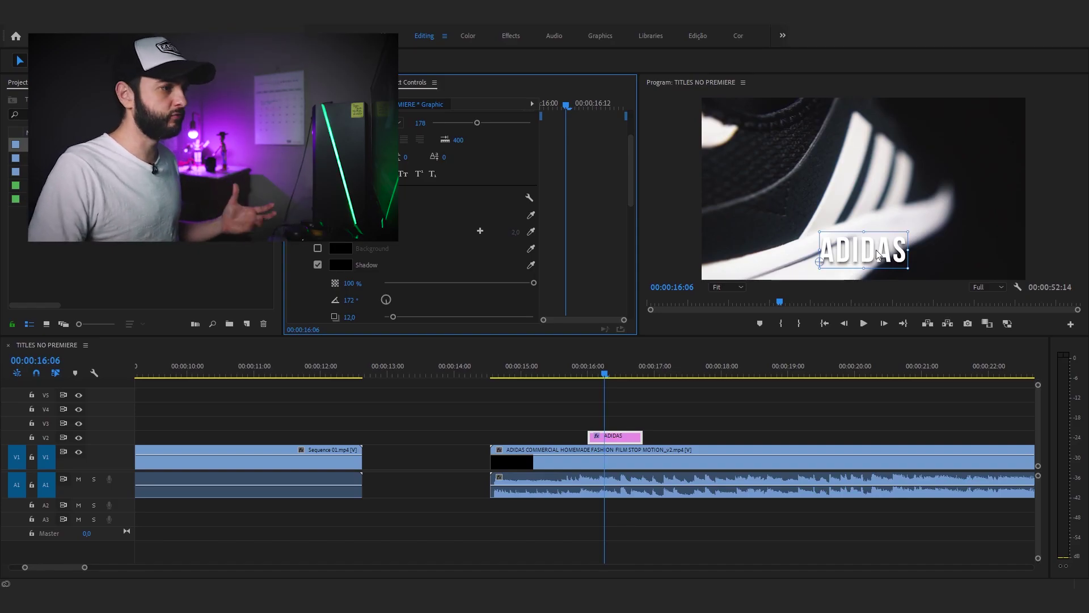
- Duplicate the ADIDAS clip onto track V3 and move the copy's text directly above the original in the frame
{"action": "left_click", "coordinate": [740, 421]}
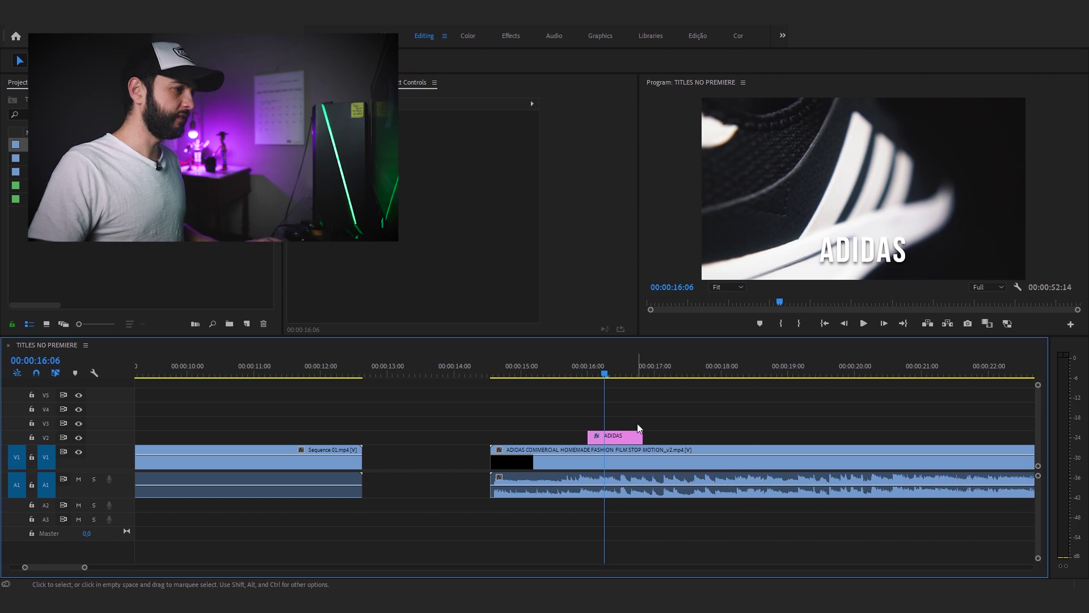
{"action": "left_click", "coordinate": [635, 437]}
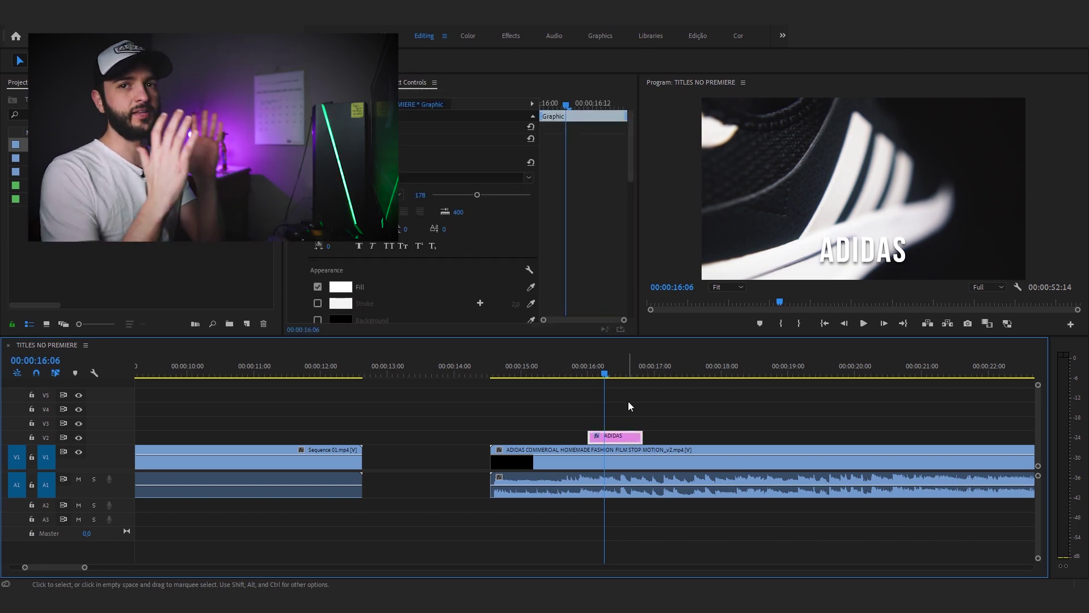
{"action": "left_click", "coordinate": [628, 401]}
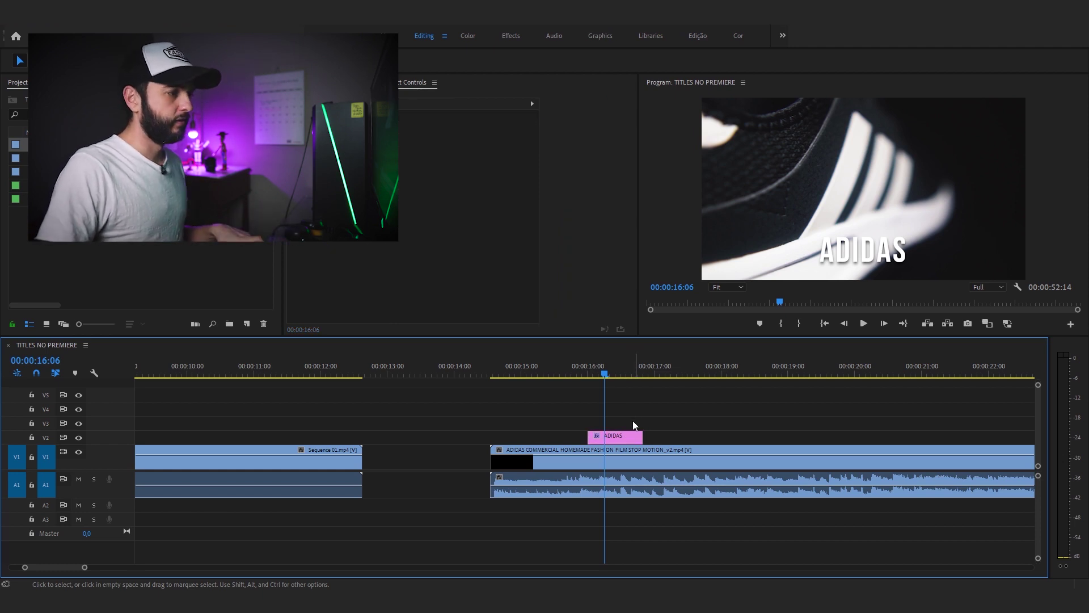
{"action": "left_click_drag", "start_coordinate": [623, 434], "coordinate": [623, 422]}
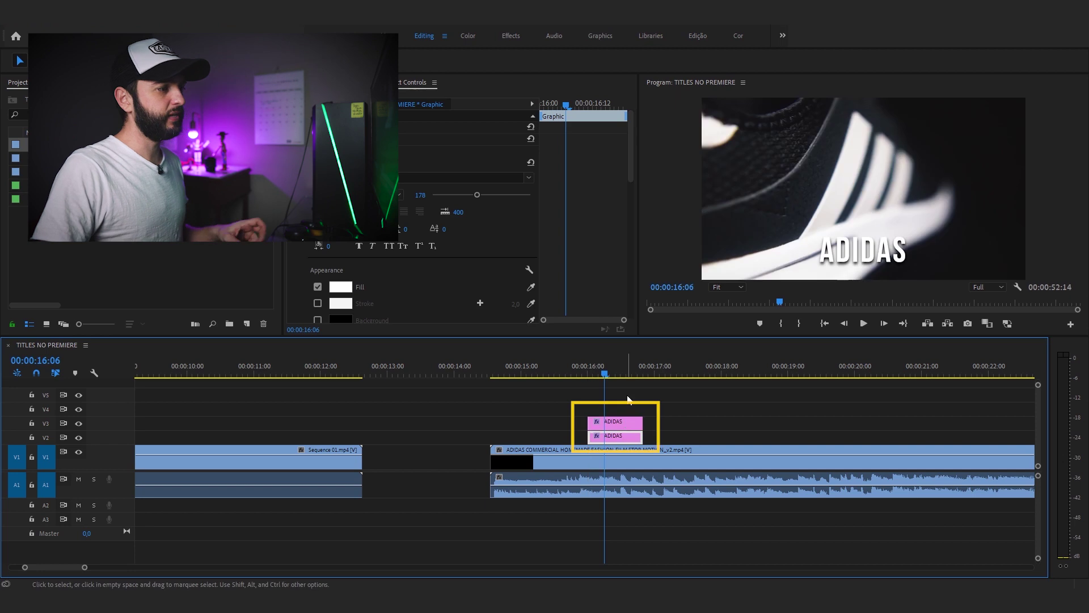
{"action": "left_click", "coordinate": [889, 256]}
{"action": "left_click_drag", "start_coordinate": [887, 257], "coordinate": [883, 226]}
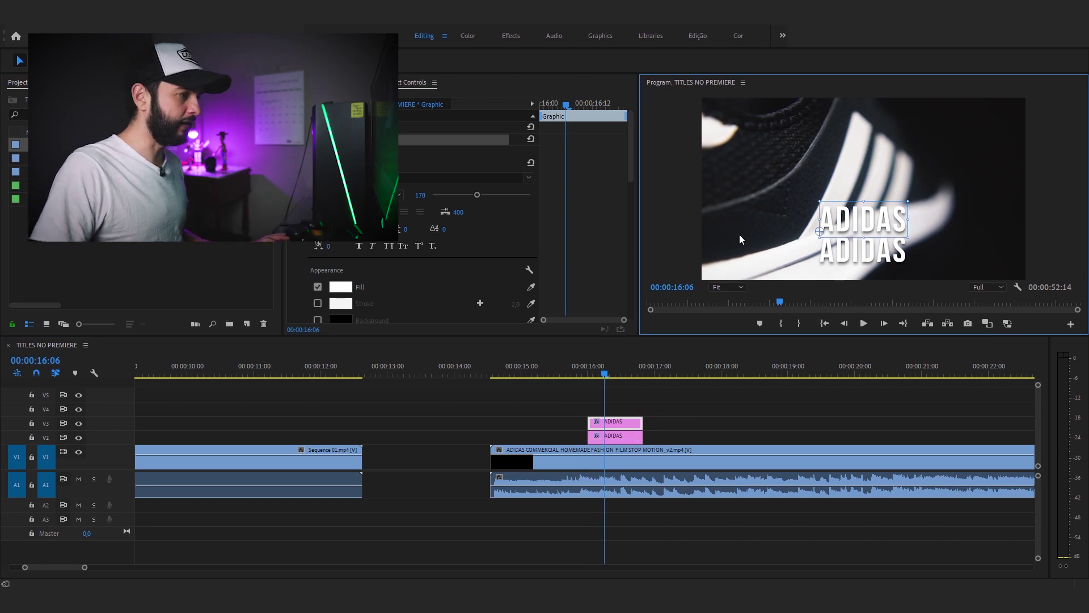
- Duplicate the ADIDAS clip onto tracks V4 and V5, stacking each copy's text directly above the previous line
{"action": "left_click_drag", "start_coordinate": [624, 424], "coordinate": [623, 410]}
{"action": "left_click_drag", "start_coordinate": [887, 222], "coordinate": [885, 193]}
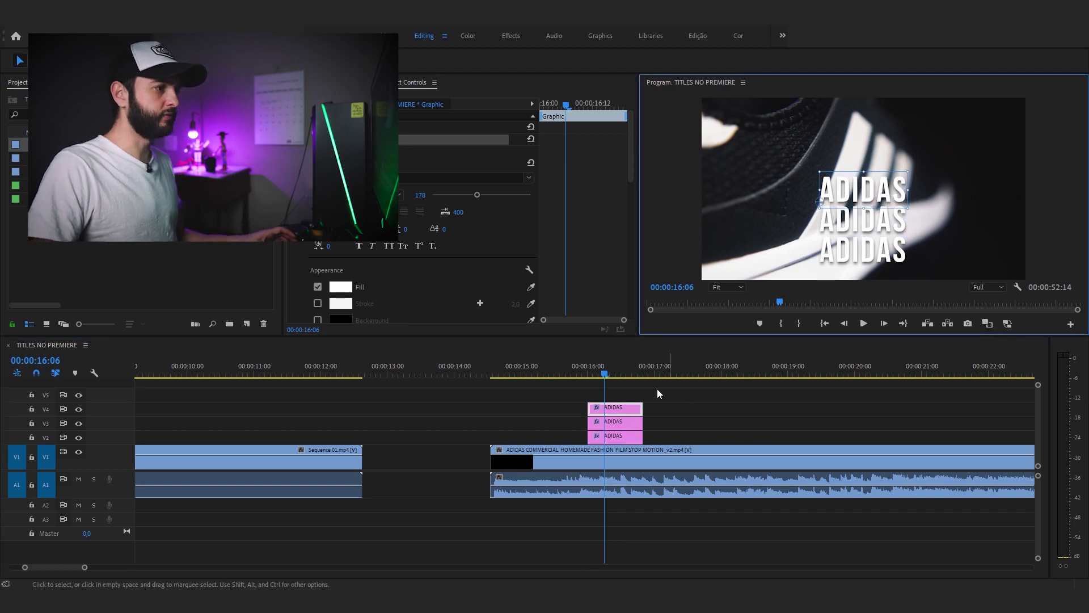
{"action": "left_click_drag", "start_coordinate": [620, 410], "coordinate": [619, 396]}
{"action": "left_click_drag", "start_coordinate": [890, 184], "coordinate": [890, 154]}
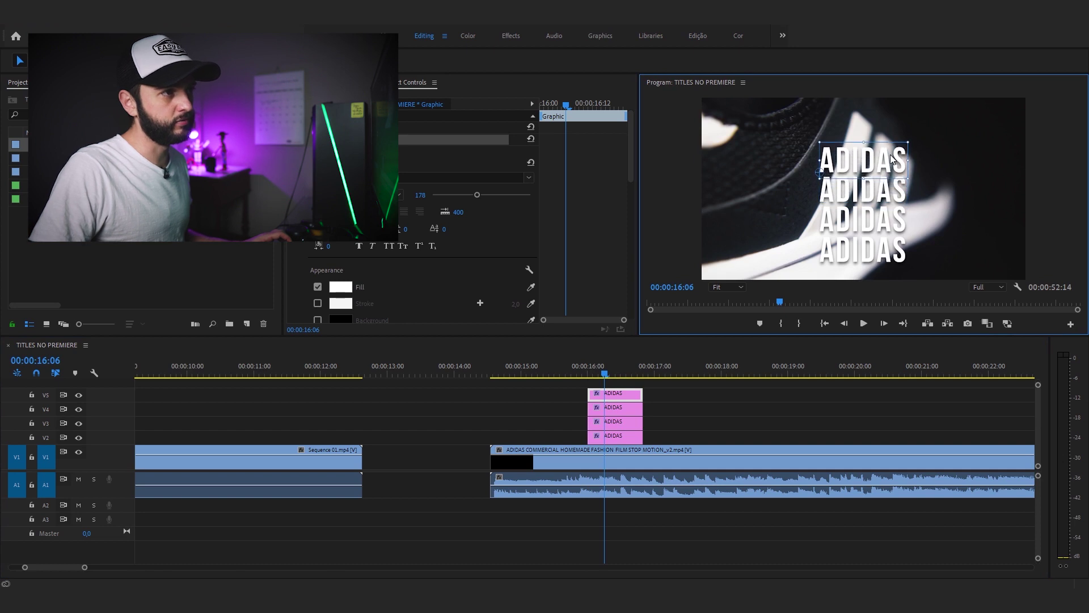
- Trim the start of the ADIDAS clip on V3 to 00:00:16:02, two frames after the V2 clip begins
{"action": "left_click", "coordinate": [826, 390]}
{"action": "key", "text": "equal"}
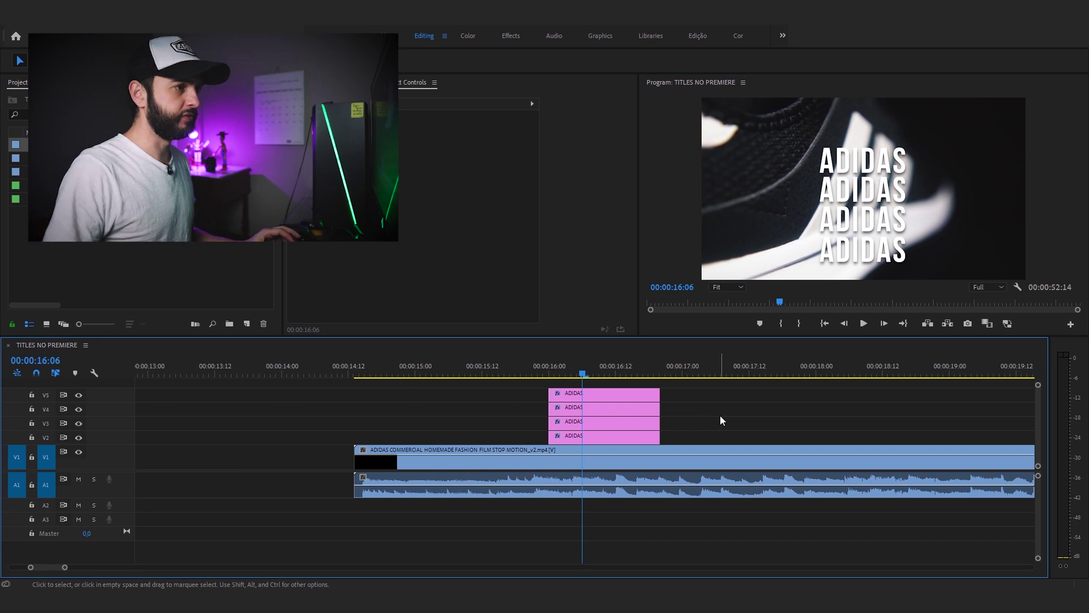
{"action": "key", "text": "="}
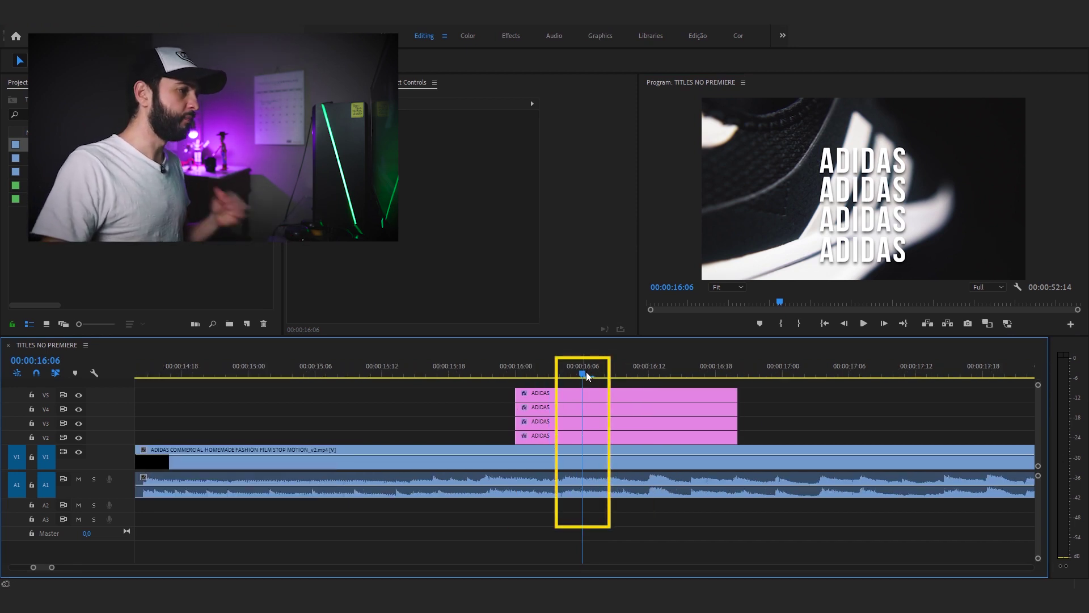
{"action": "left_click_drag", "start_coordinate": [584, 371], "coordinate": [516, 373]}
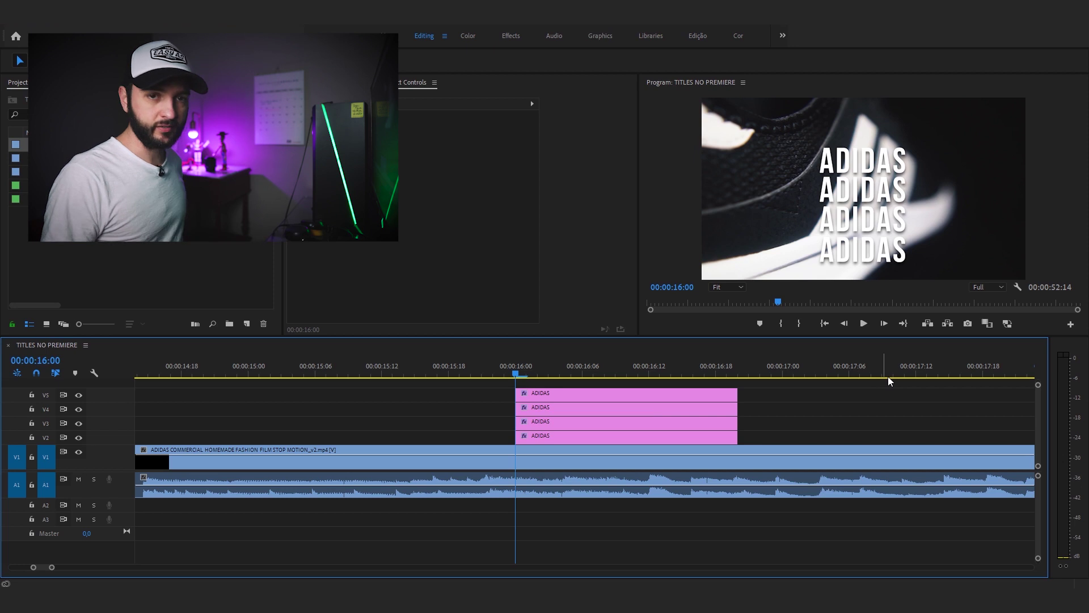
{"action": "key", "text": "Right"}
{"action": "key", "text": "d"}
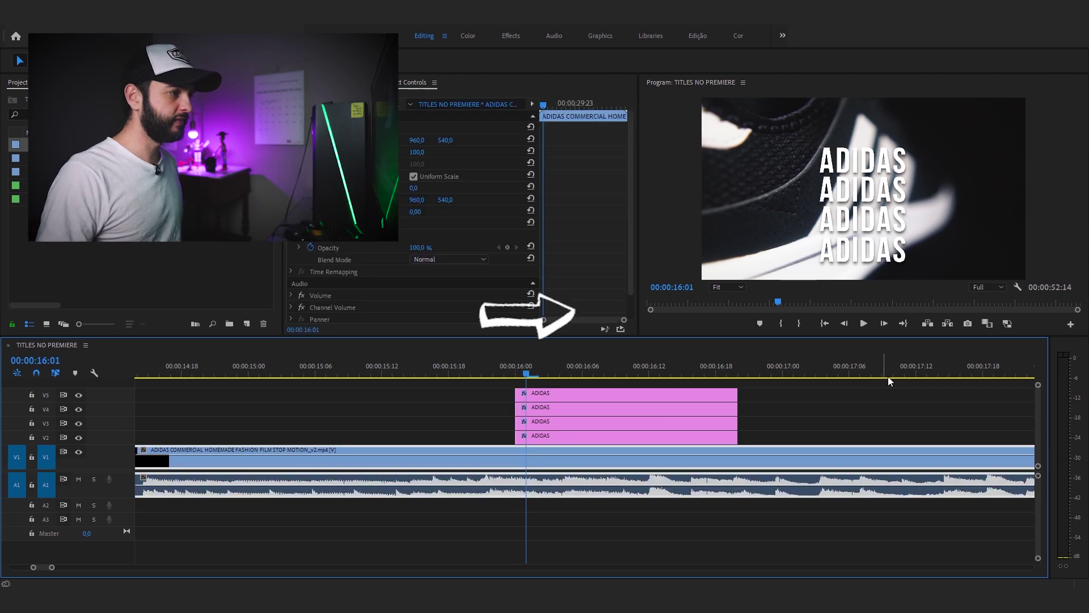
{"action": "key", "text": "Right"}
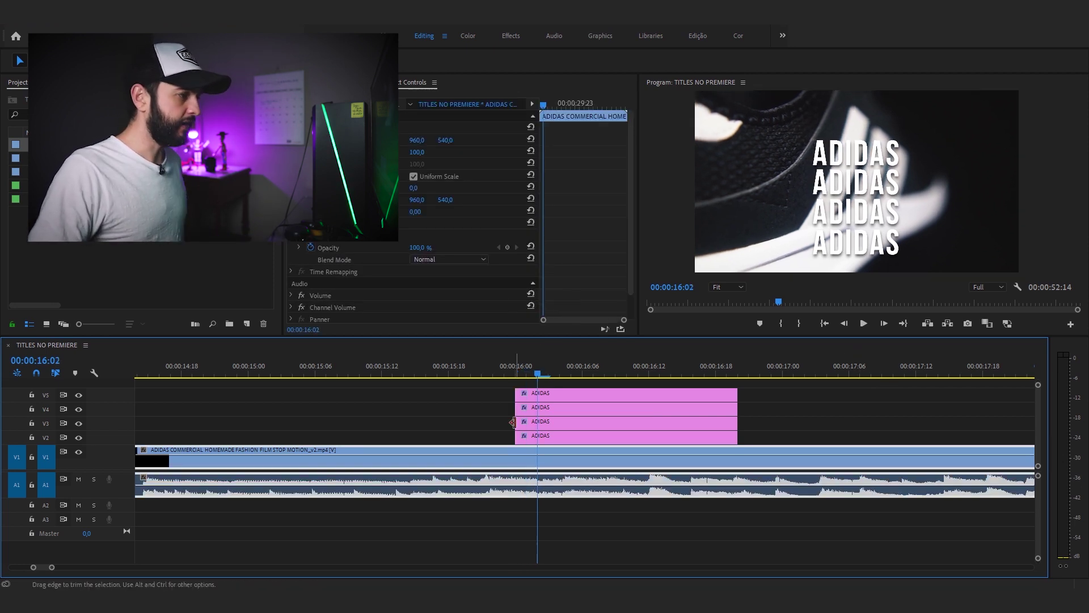
{"action": "left_click_drag", "start_coordinate": [518, 423], "coordinate": [538, 423]}
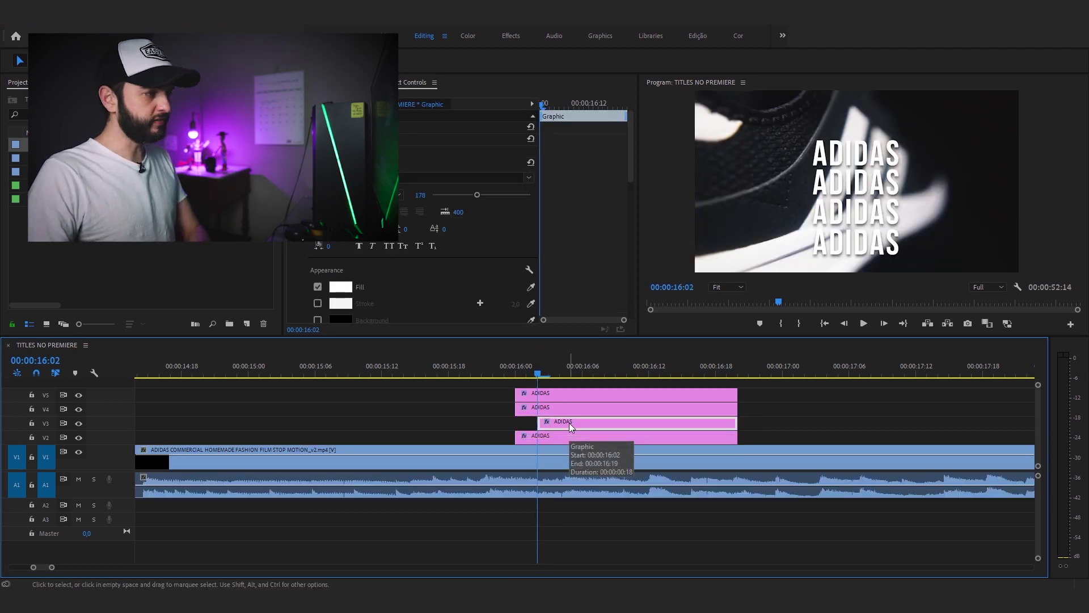
- Trim the start of the ADIDAS clip on V4 to 00:00:16:04
{"action": "key", "text": "Right"}
{"action": "key", "text": "Right"}
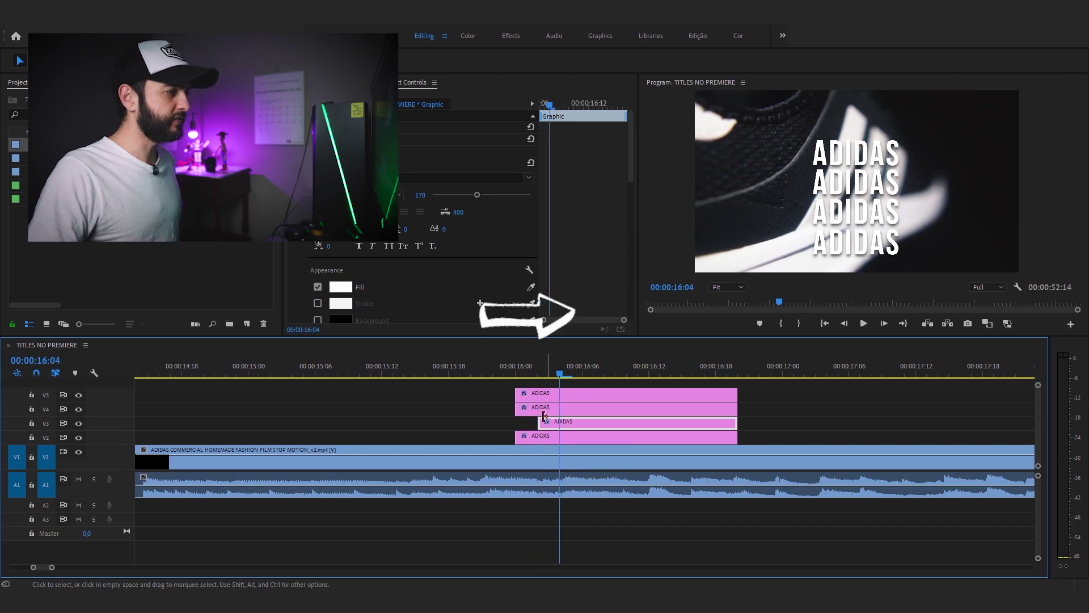
{"action": "left_click_drag", "start_coordinate": [520, 407], "coordinate": [560, 407]}
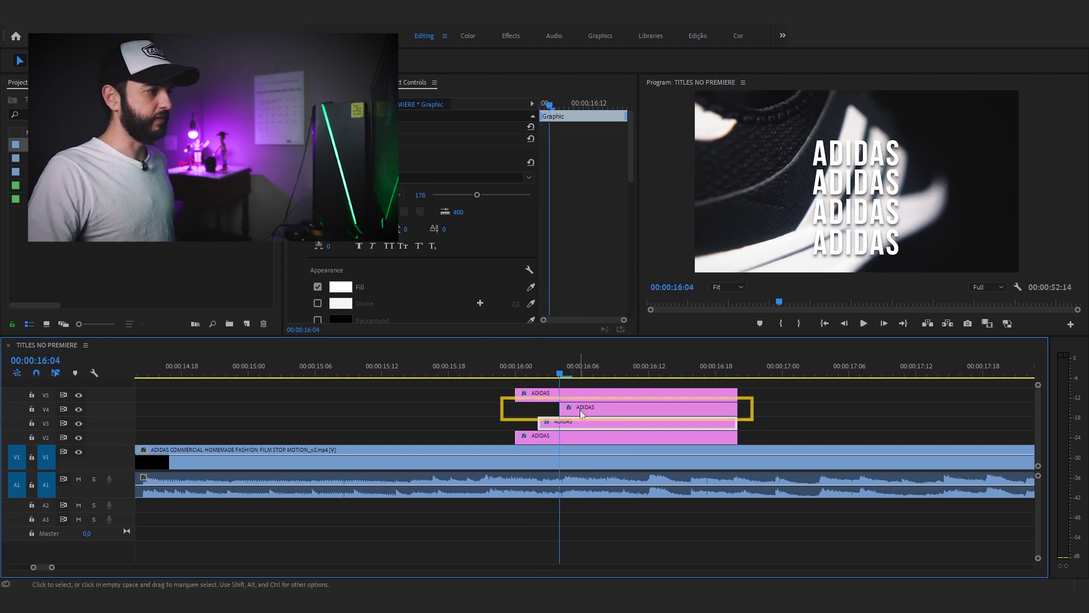
{"action": "left_click", "coordinate": [580, 410]}
- Trim the start of the ADIDAS clip on V5 to 00:00:16:06
{"action": "key", "text": "Right"}
{"action": "key", "text": "Right"}
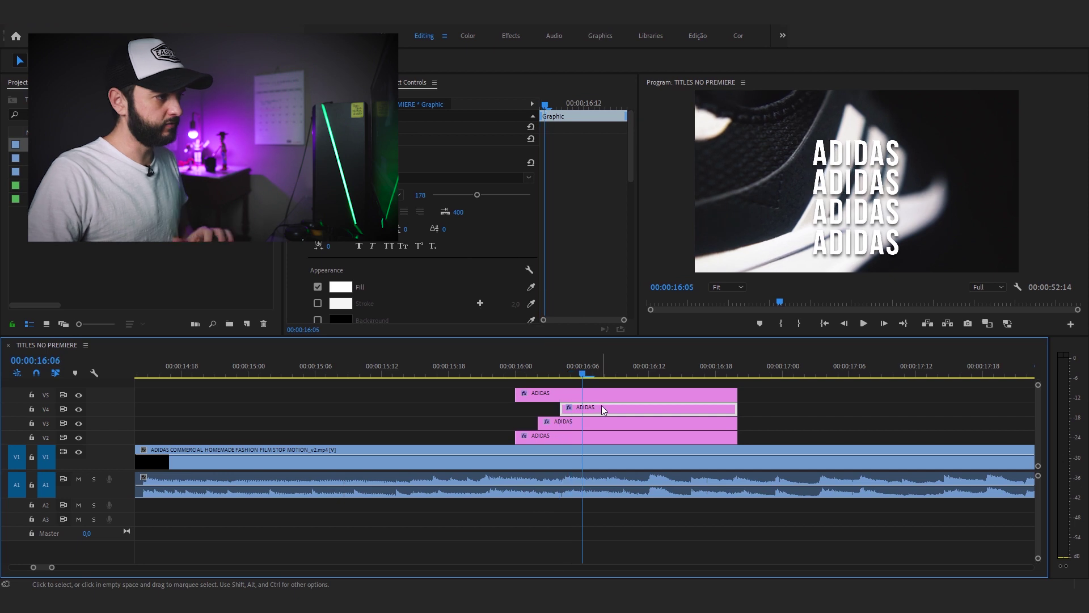
{"action": "left_click_drag", "start_coordinate": [518, 393], "coordinate": [586, 392]}
{"action": "left_click_drag", "start_coordinate": [517, 393], "coordinate": [583, 393]}
{"action": "left_click", "coordinate": [608, 383]}
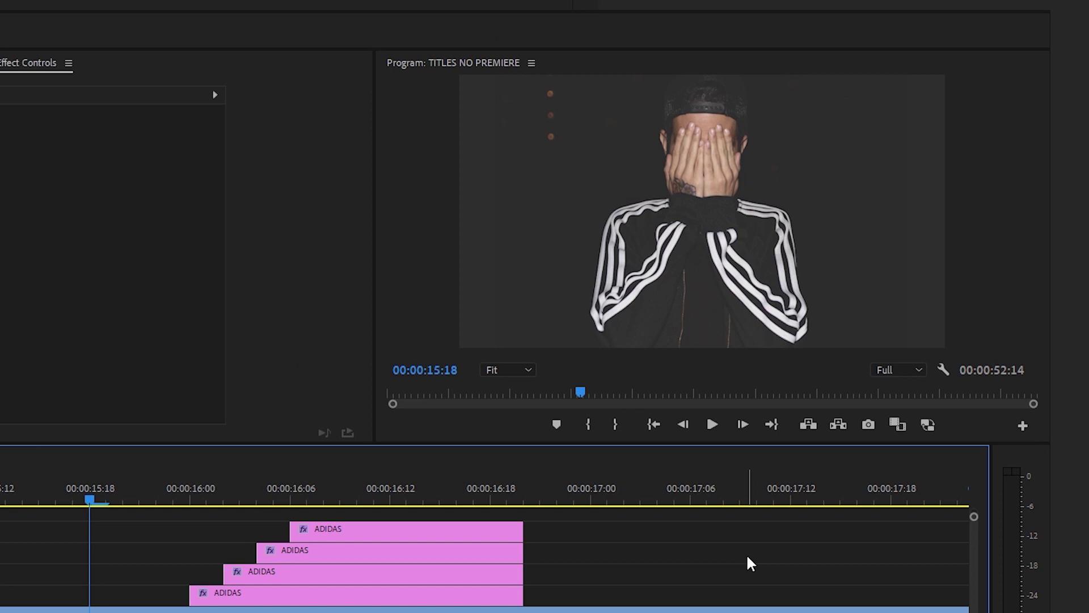
- Play back the staggered entrance of the four ADIDAS lines to review its timing
{"action": "key", "text": "space"}
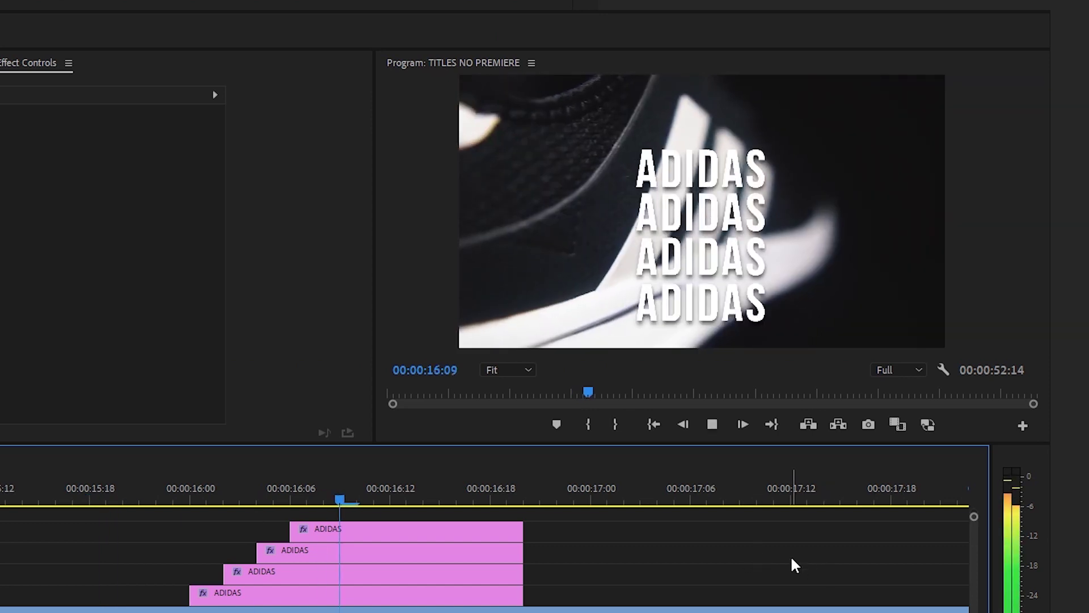
{"action": "key", "text": "space"}
{"action": "left_click", "coordinate": [293, 492]}
{"action": "left_click", "coordinate": [124, 495]}
{"action": "key", "text": "space"}
{"action": "key", "text": "space"}
{"action": "left_click_drag", "start_coordinate": [125, 496], "coordinate": [376, 521]}
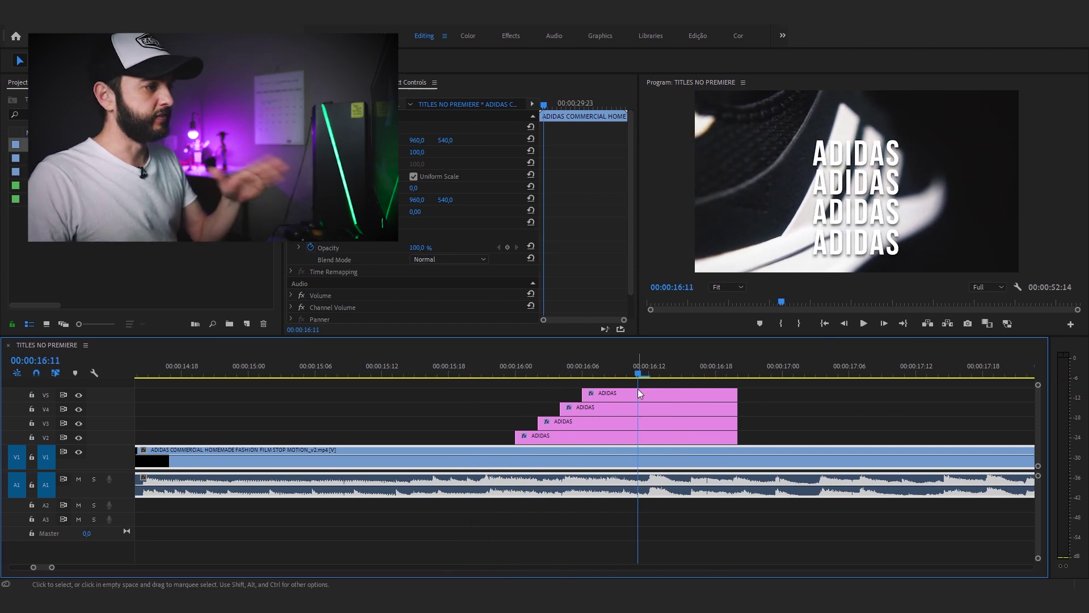
- Trim the end of the ADIDAS clip on V5 to 00:00:16:10, four frames after its start
{"action": "left_click", "coordinate": [604, 369]}
{"action": "left_click", "coordinate": [622, 372]}
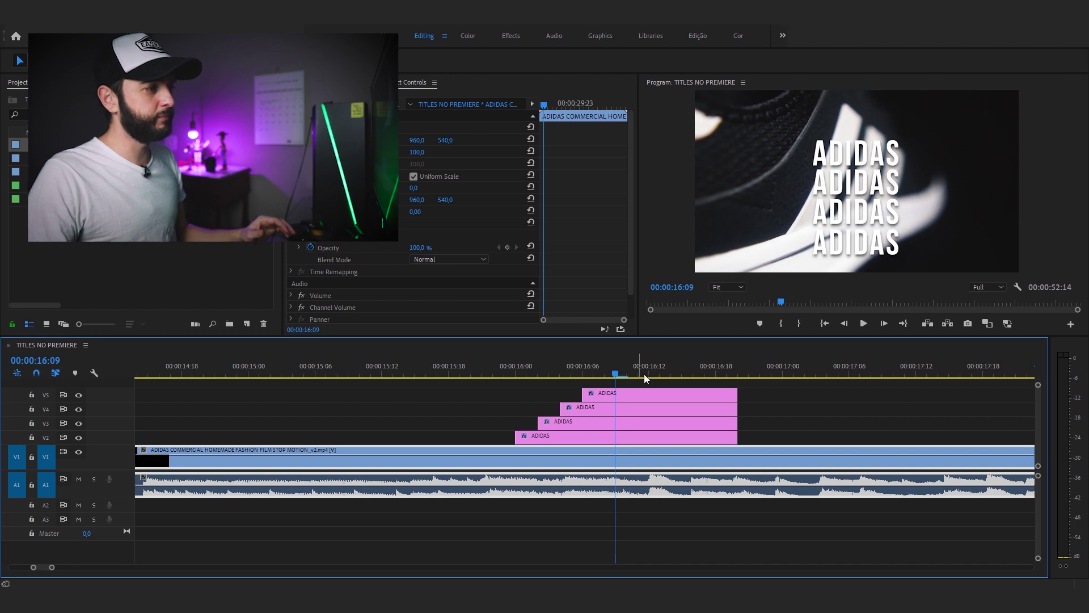
{"action": "key", "text": "Left"}
{"action": "key", "text": "Left"}
{"action": "key", "text": "Left"}
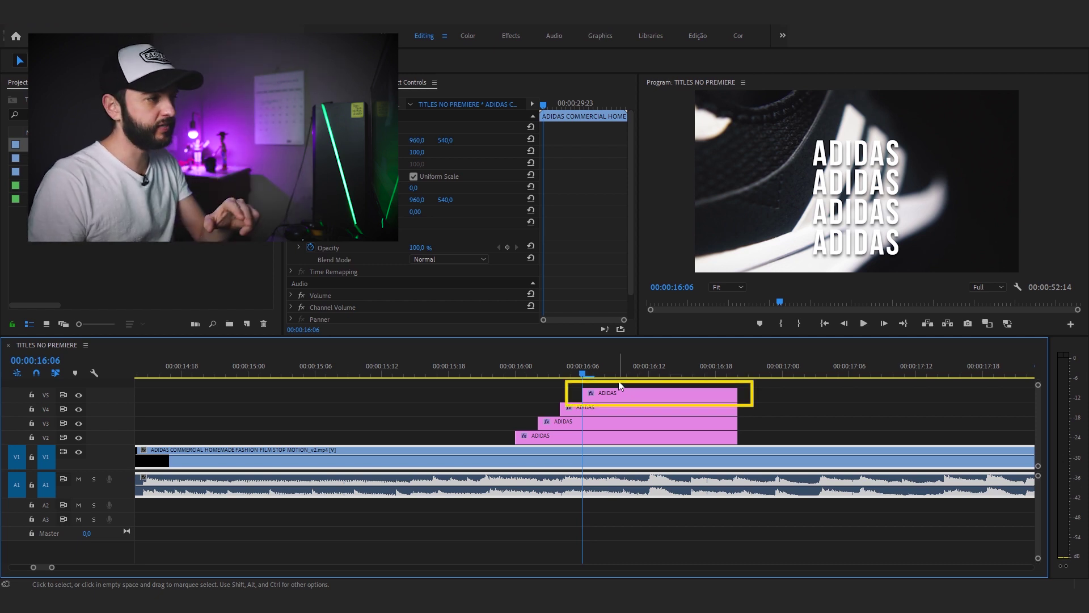
{"action": "key", "text": "Right"}
{"action": "key", "text": "Right"}
{"action": "key", "text": "Right"}
{"action": "key", "text": "Right"}
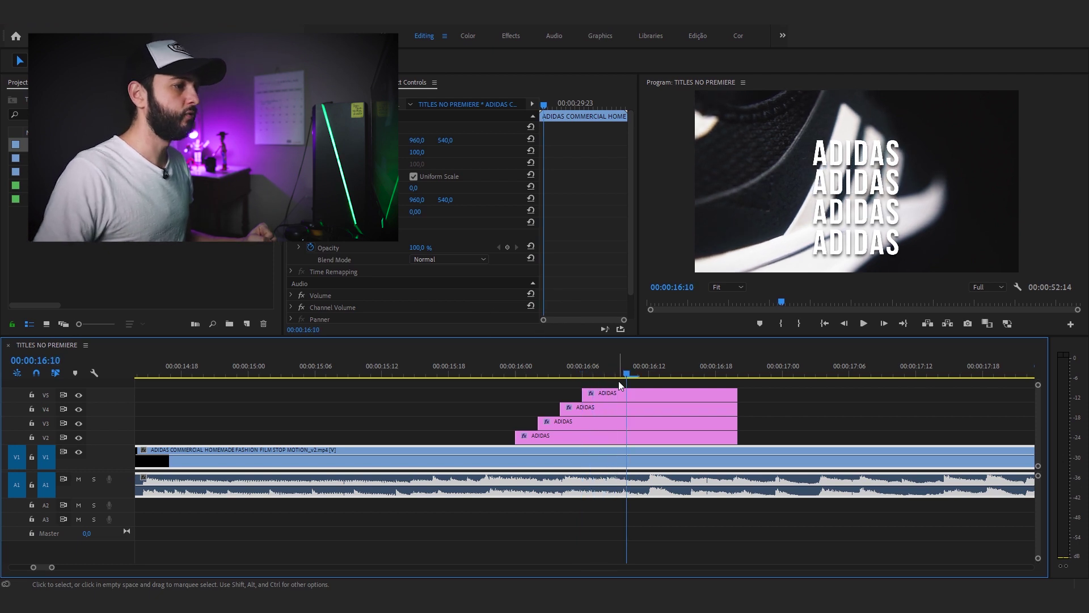
{"action": "left_click_drag", "start_coordinate": [737, 393], "coordinate": [627, 392]}
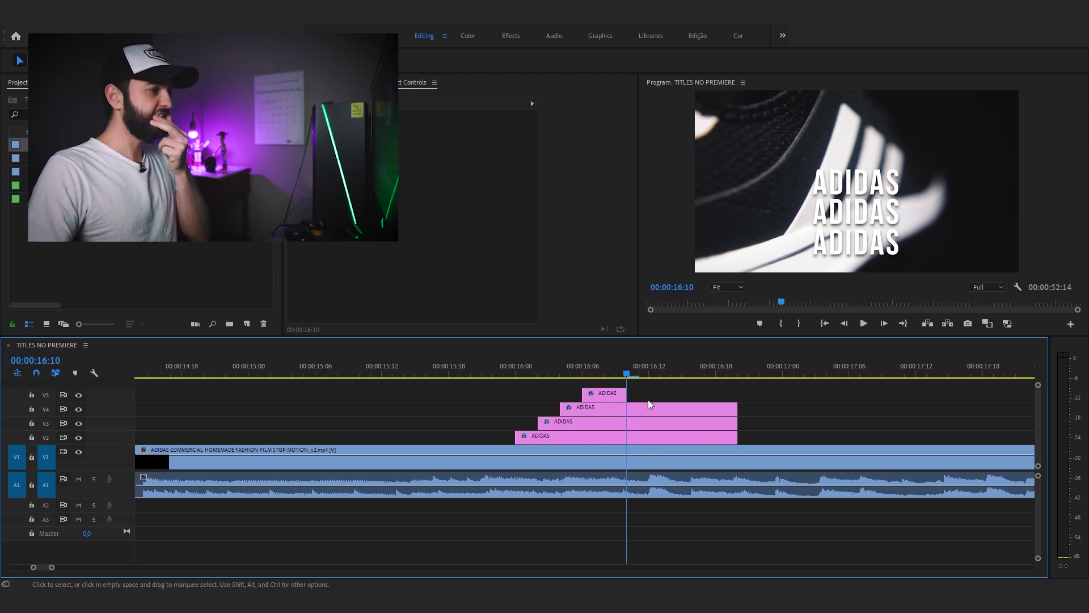
- Trim the end of the ADIDAS clip on V4 to 00:00:16:12
{"action": "left_click", "coordinate": [645, 404]}
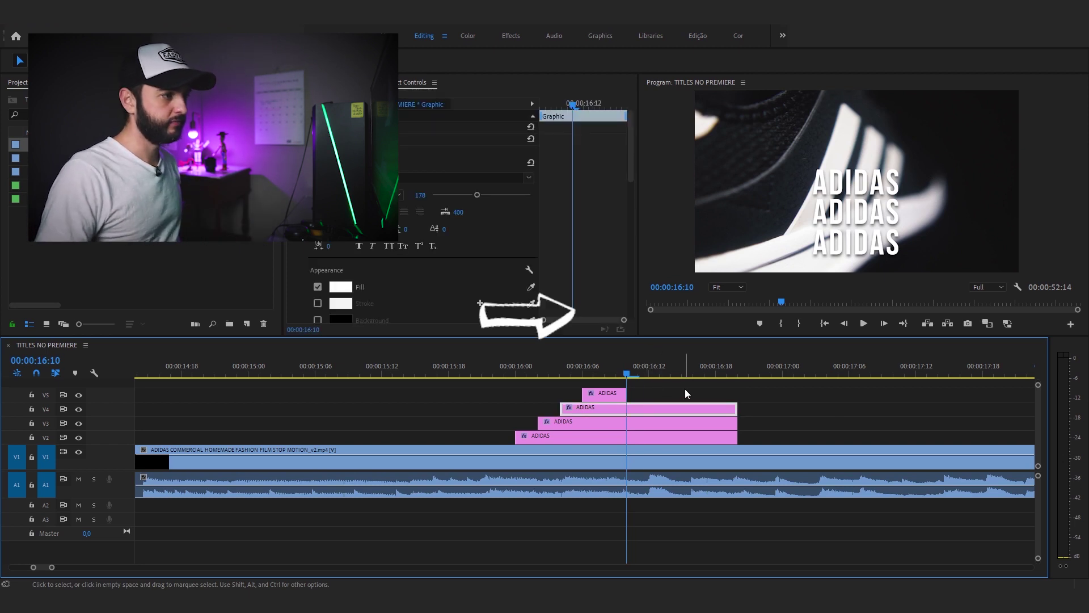
{"action": "key", "text": "Right"}
{"action": "key", "text": "Right"}
{"action": "left_click_drag", "start_coordinate": [731, 406], "coordinate": [648, 406]}
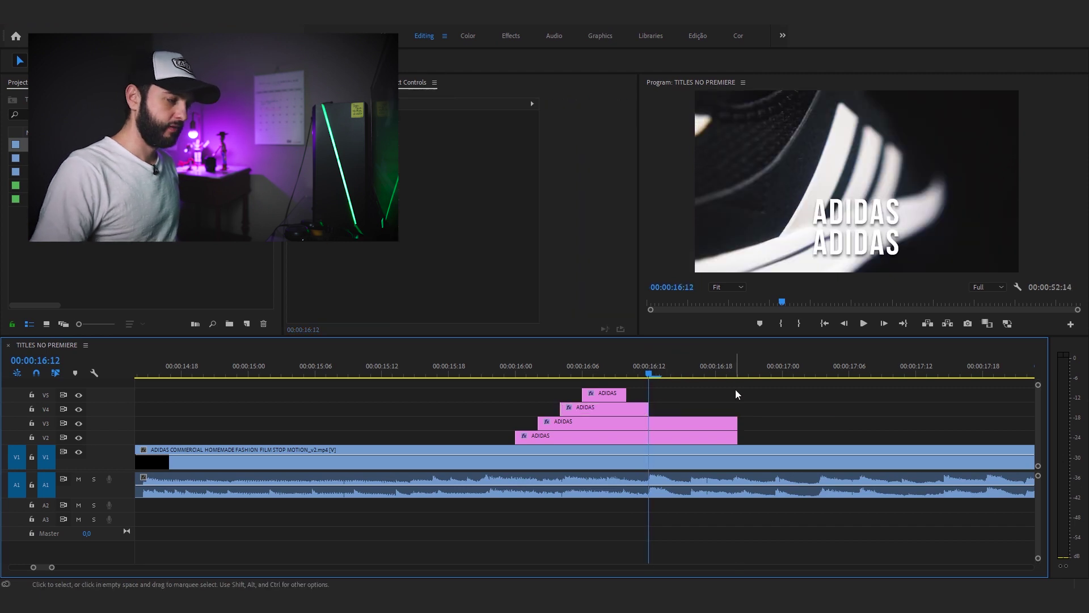
- Trim the end of the ADIDAS clip on V3 to 00:00:16:14 and the one on V2 to 00:00:16:16
{"action": "key", "text": "Right"}
{"action": "key", "text": "Right"}
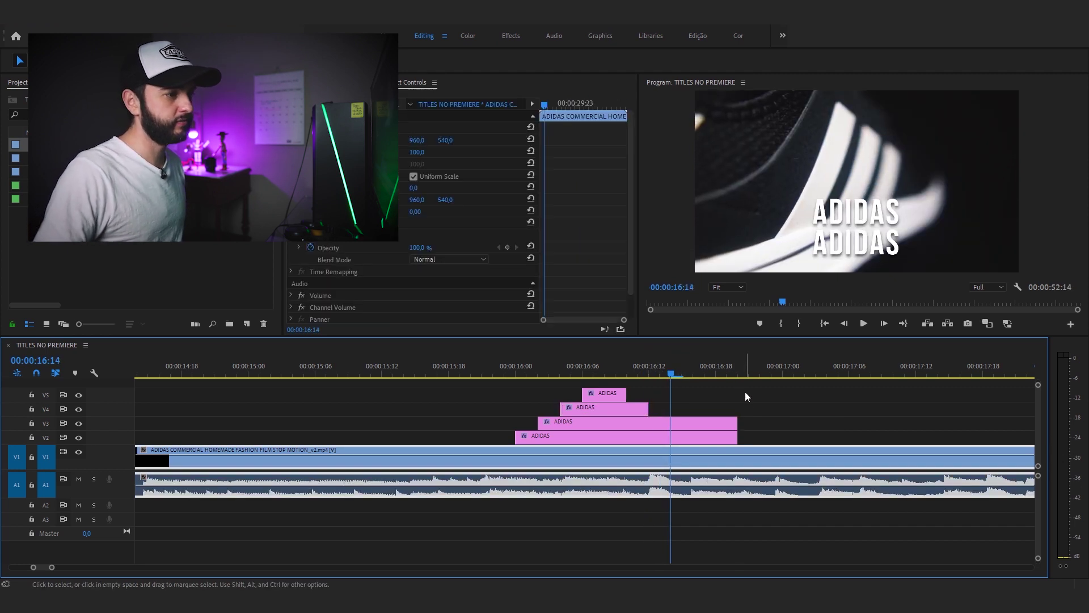
{"action": "left_click_drag", "start_coordinate": [736, 422], "coordinate": [669, 421]}
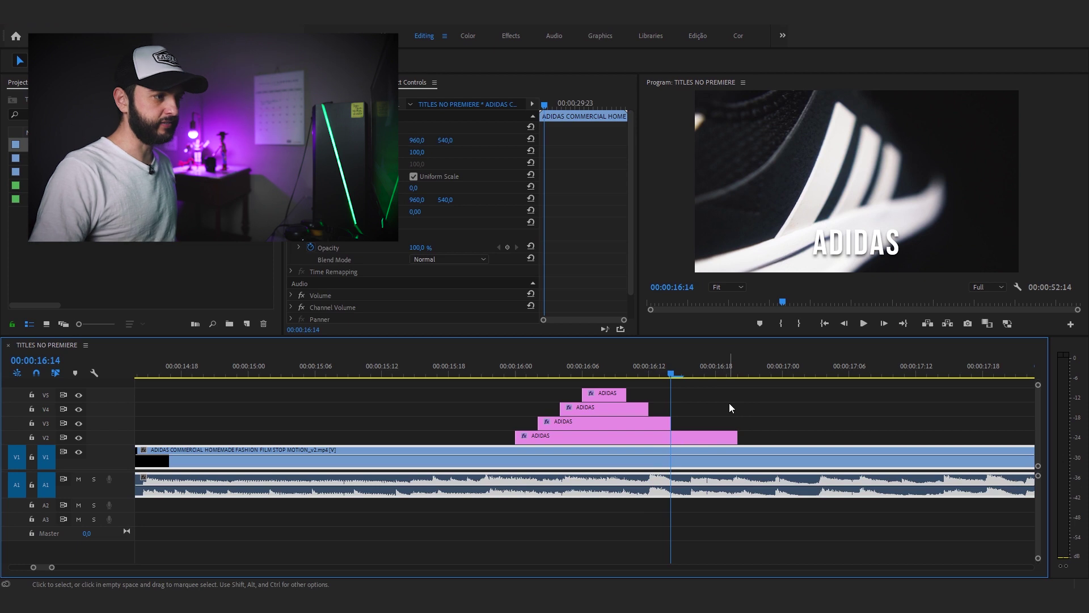
{"action": "key", "text": "Right"}
{"action": "key", "text": "Right"}
{"action": "left_click_drag", "start_coordinate": [737, 438], "coordinate": [693, 438]}
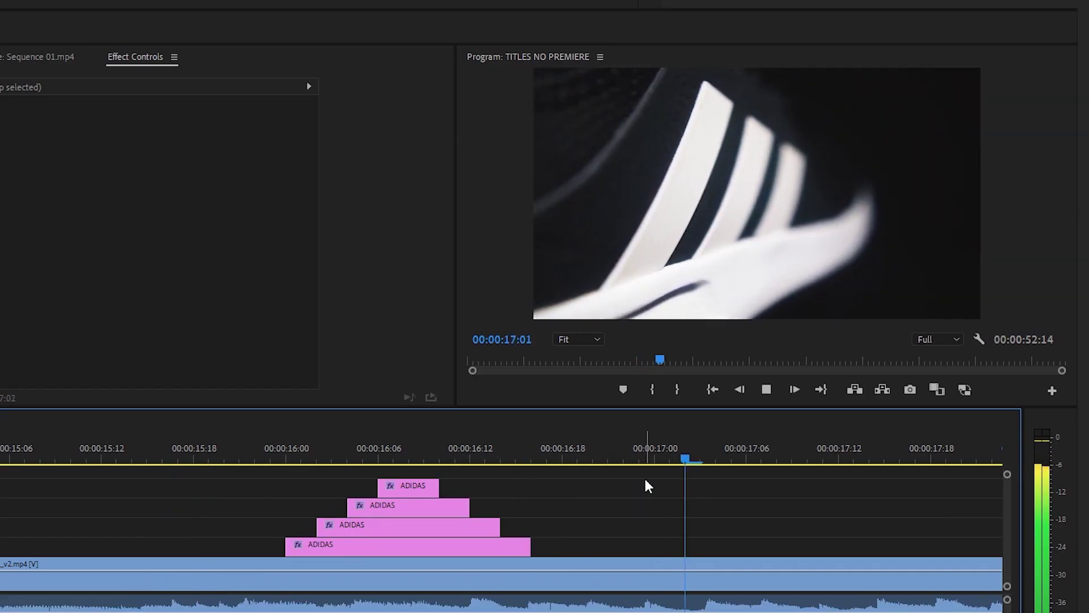
- Play back the full stacked ADIDAS animation, then park the playhead at 00:00:16:09
{"action": "key", "text": "space"}
{"action": "left_click", "coordinate": [608, 495]}
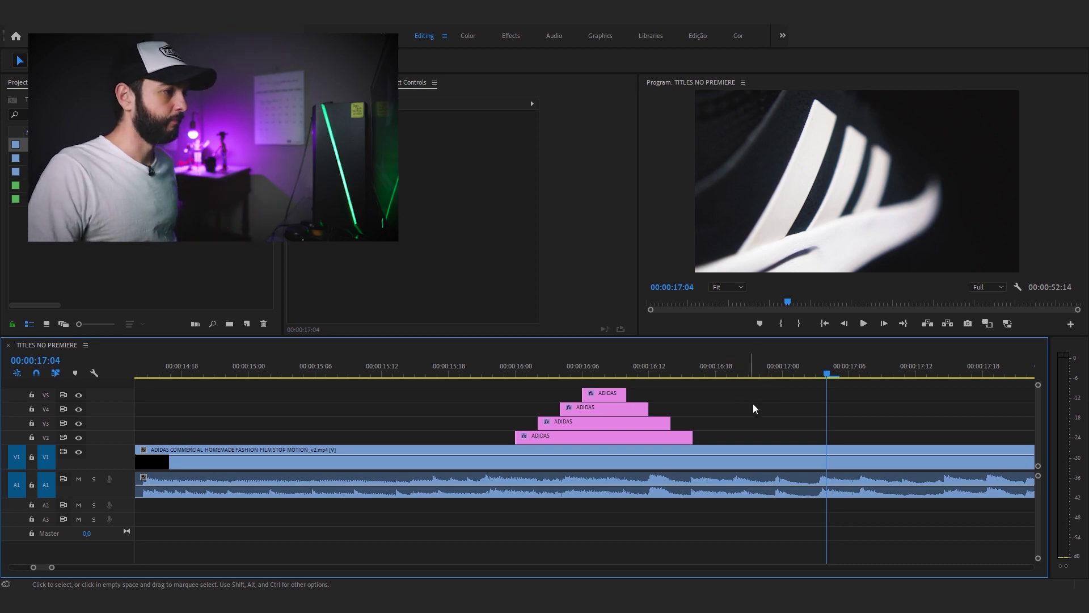
{"action": "left_click", "coordinate": [616, 372]}
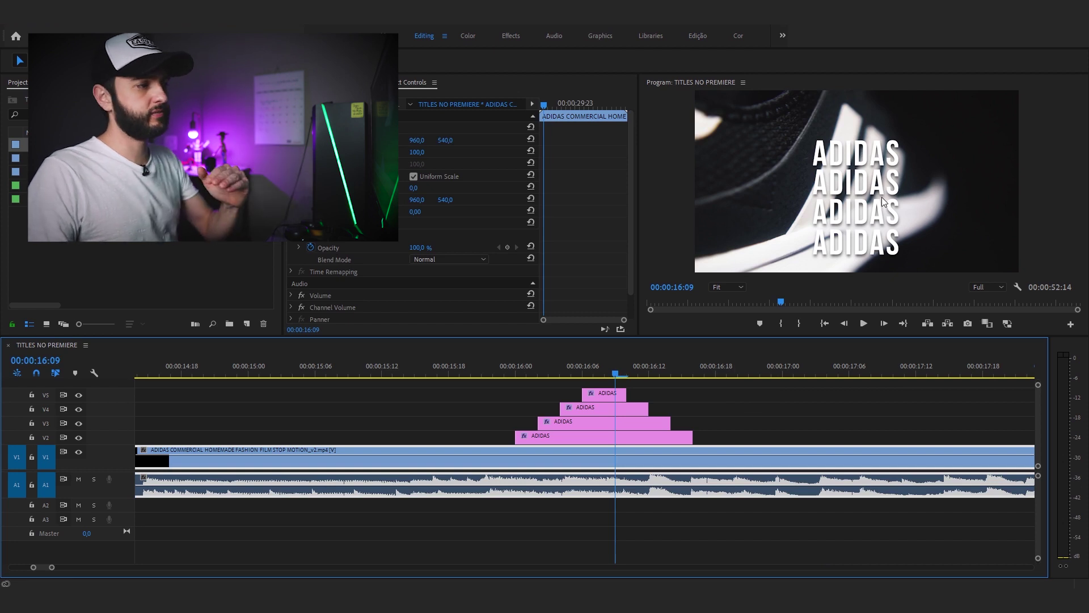
- Turn off the Fill and turn on a white Stroke of width 4,0 for the ADIDAS text on V3
{"action": "left_click", "coordinate": [817, 395]}
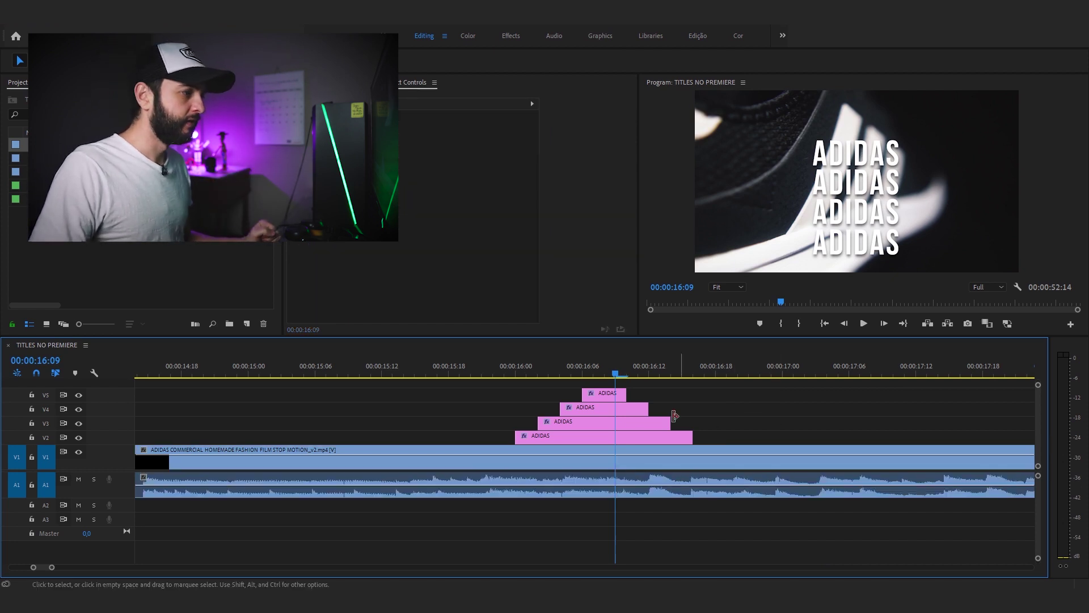
{"action": "left_click", "coordinate": [612, 422]}
{"action": "left_click", "coordinate": [864, 213]}
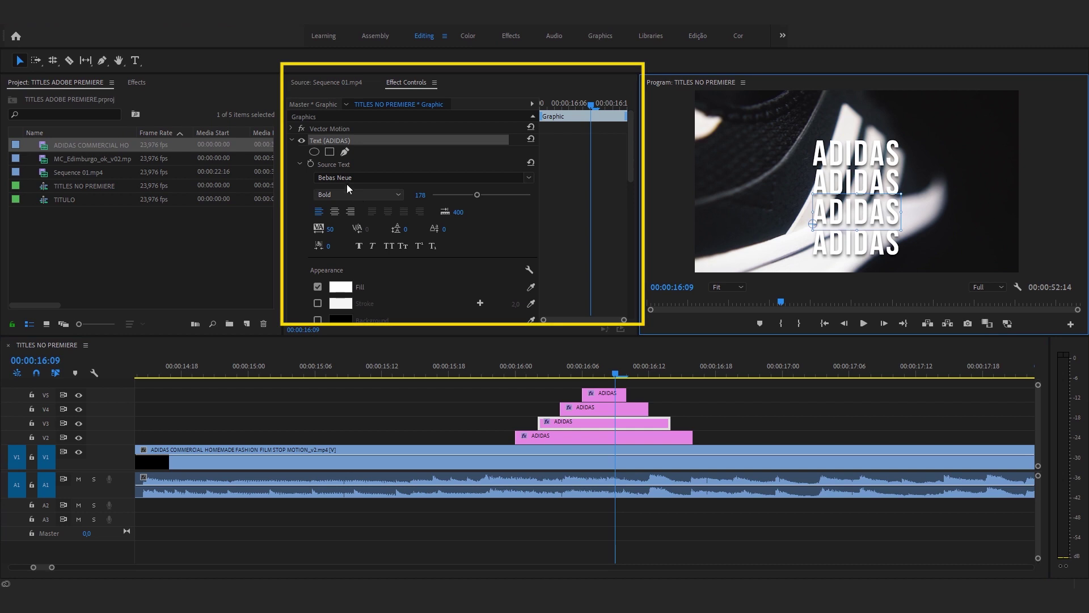
{"action": "left_click_drag", "start_coordinate": [635, 152], "coordinate": [635, 179]}
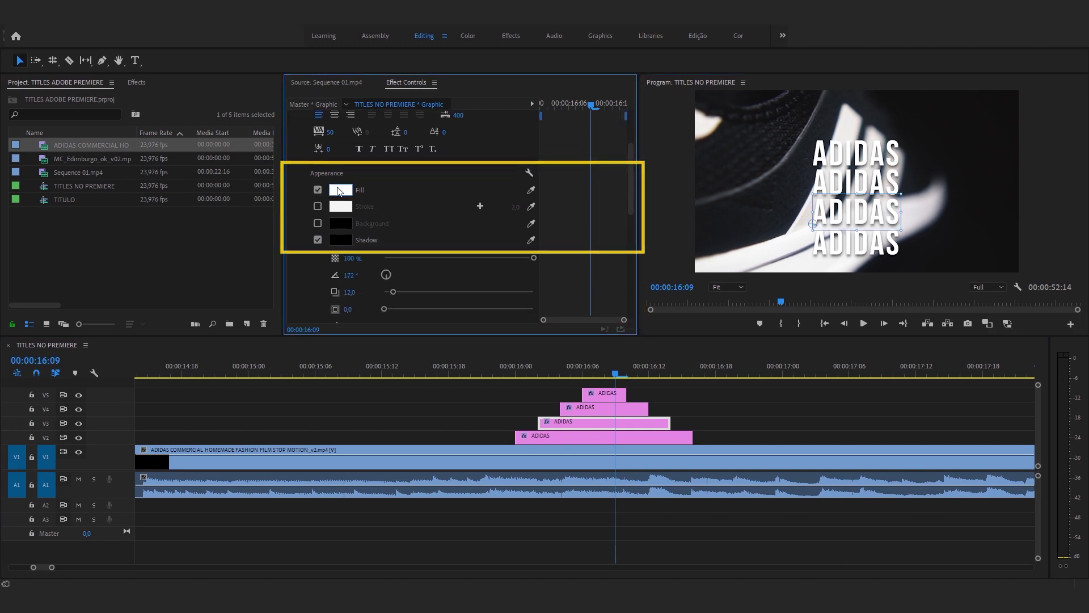
{"action": "left_click", "coordinate": [318, 190]}
{"action": "left_click", "coordinate": [318, 206]}
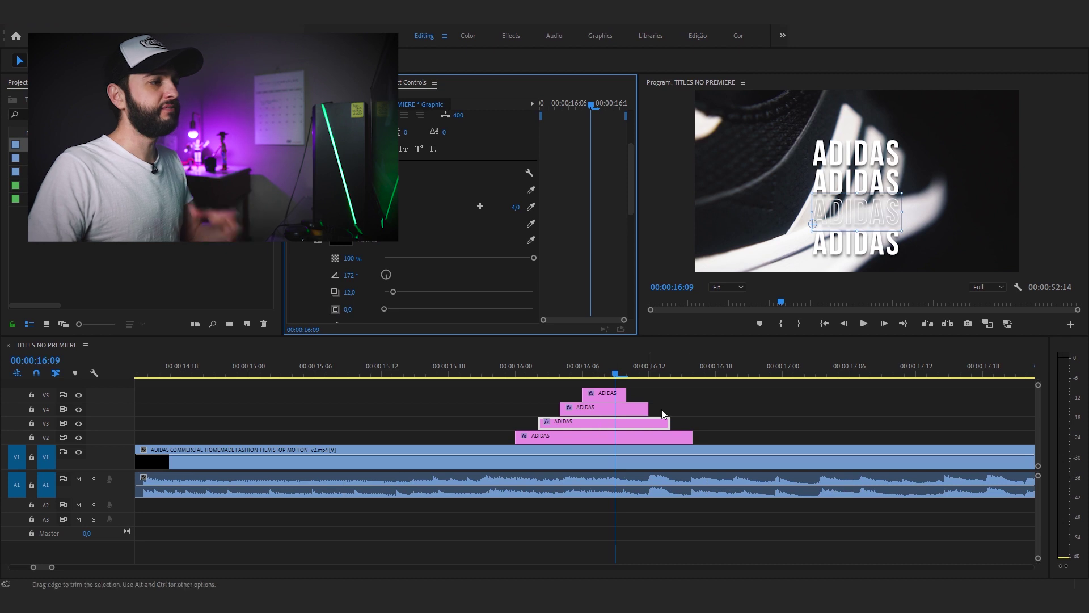
- Turn off the Fill and turn on a white Stroke of width 5,0 for the ADIDAS text on V5
{"action": "left_click", "coordinate": [616, 397]}
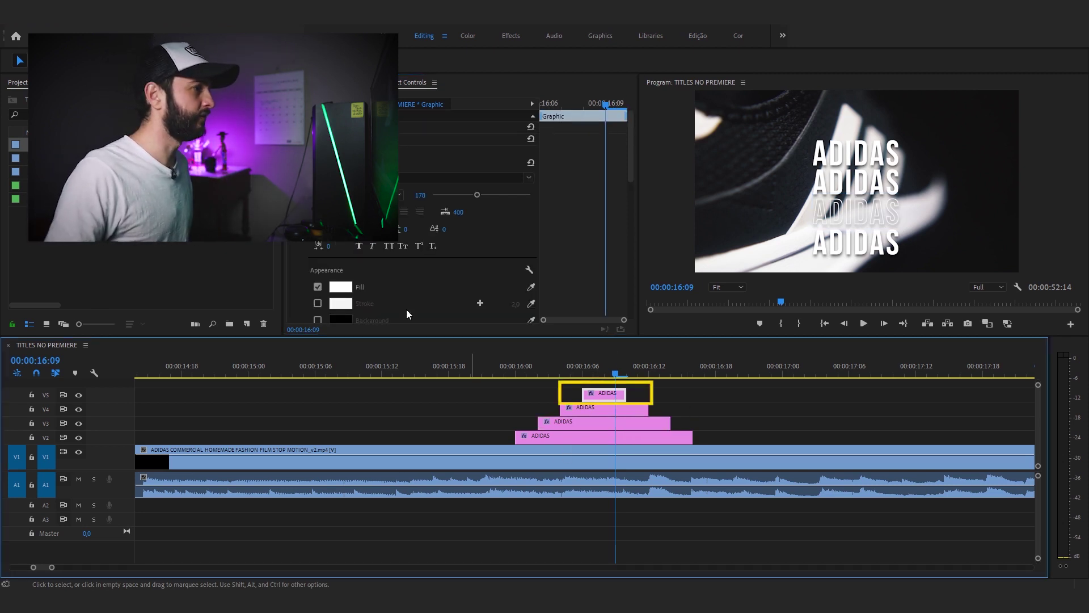
{"action": "left_click_drag", "start_coordinate": [630, 172], "coordinate": [629, 205]}
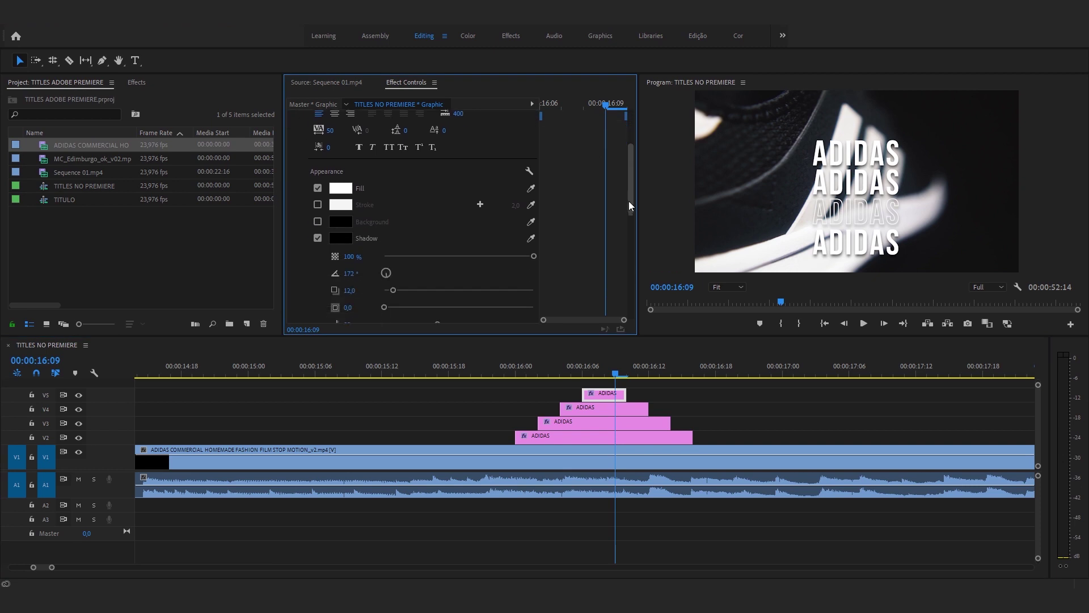
{"action": "left_click", "coordinate": [319, 188]}
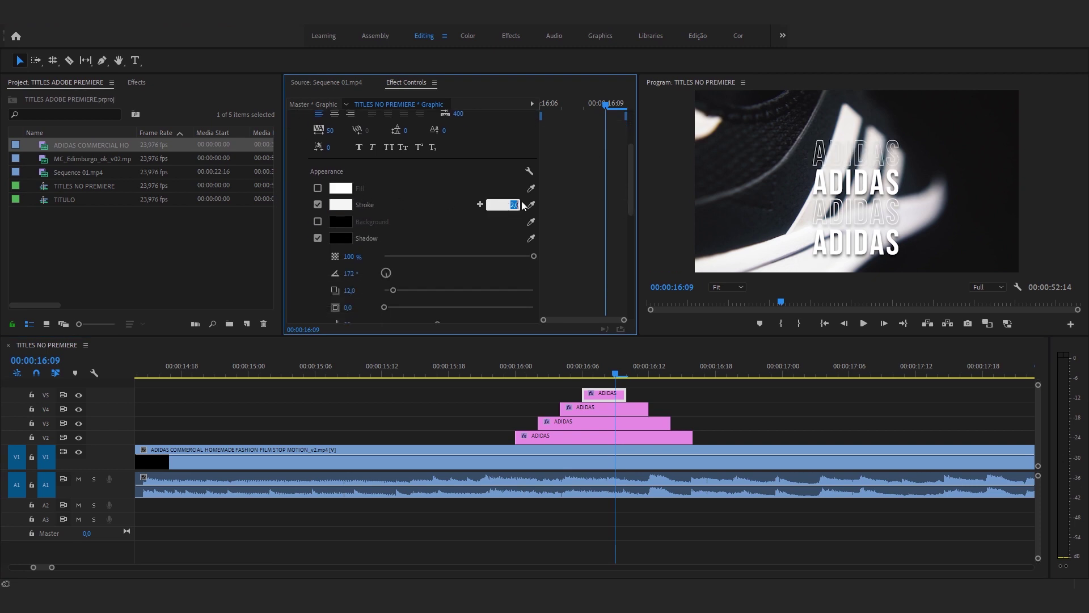
{"action": "type", "text": "5"}
{"action": "key", "text": "Return"}
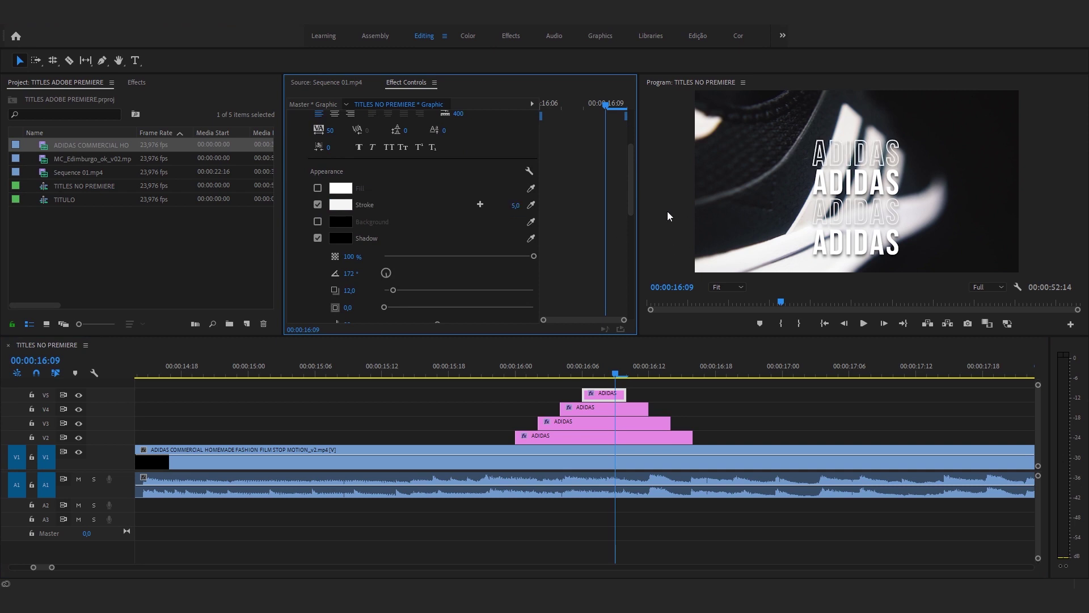
- Duplicate the four stacked ADIDAS clips directly after the originals, with the copy starting at 00:00:16:16
{"action": "left_click_drag", "start_coordinate": [595, 372], "coordinate": [694, 374]}
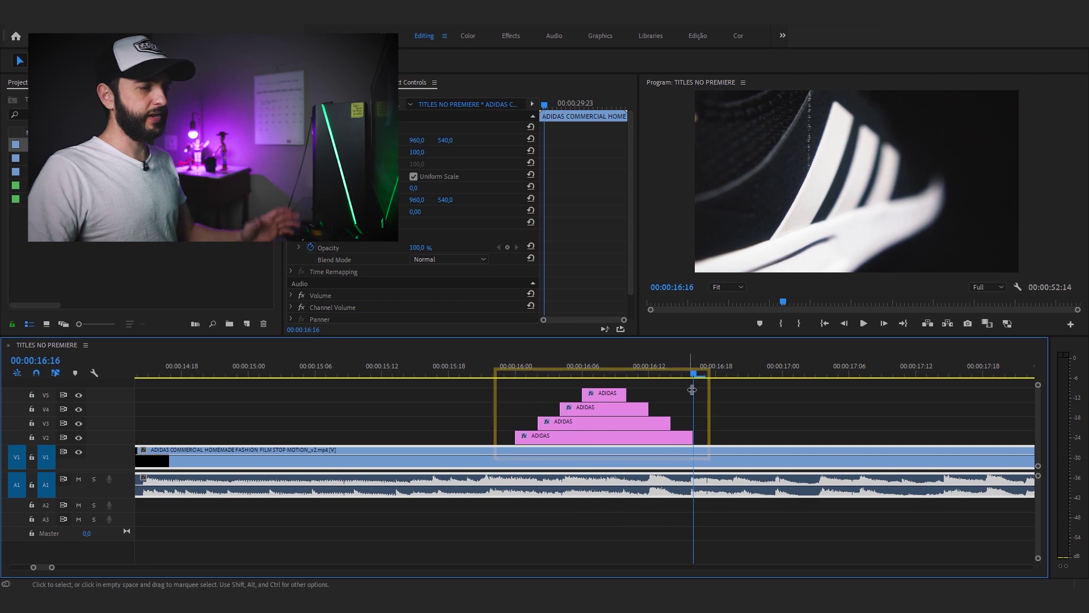
{"action": "left_click", "coordinate": [692, 389]}
{"action": "left_click_drag", "start_coordinate": [735, 443], "coordinate": [499, 389]}
{"action": "left_click_drag", "start_coordinate": [547, 437], "coordinate": [725, 434]}
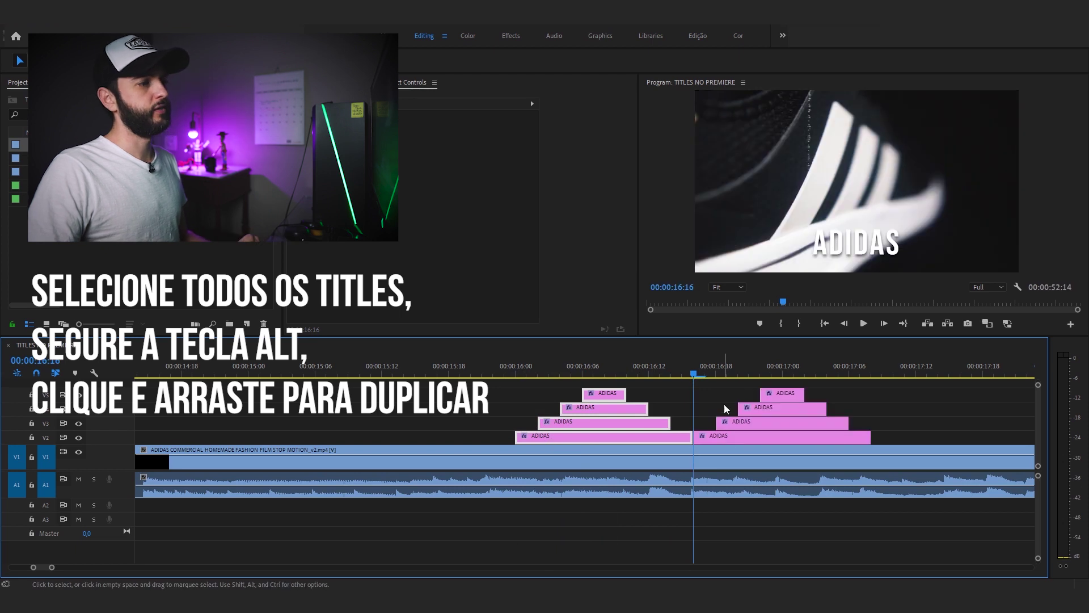
- Play back both ADIDAS title stacks starting from 00:00:15:18
{"action": "left_click", "coordinate": [735, 390]}
{"action": "left_click_drag", "start_coordinate": [691, 371], "coordinate": [448, 371]}
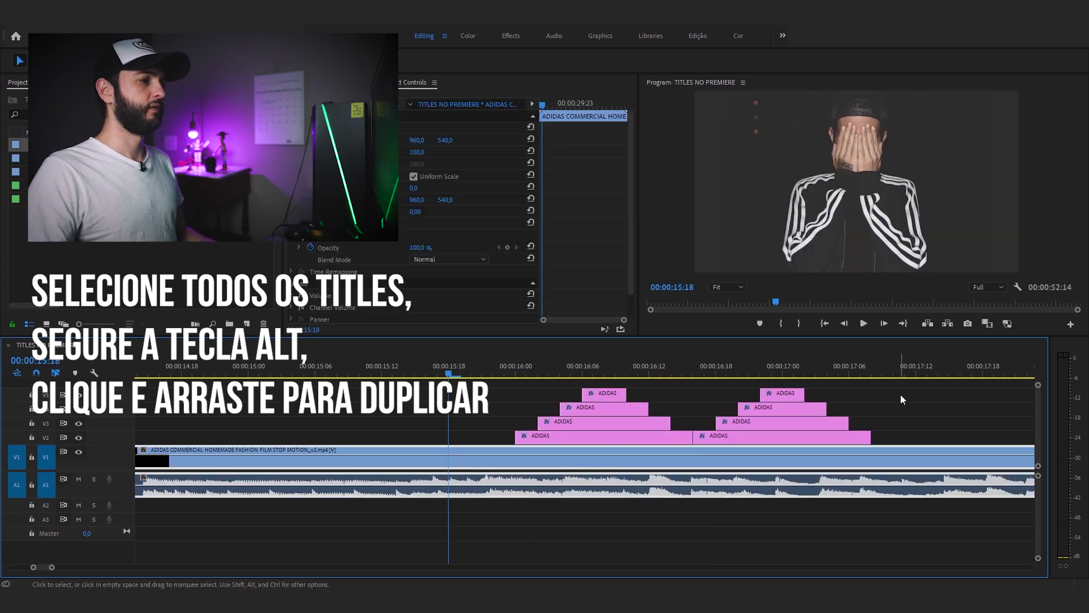
{"action": "key", "text": "space"}
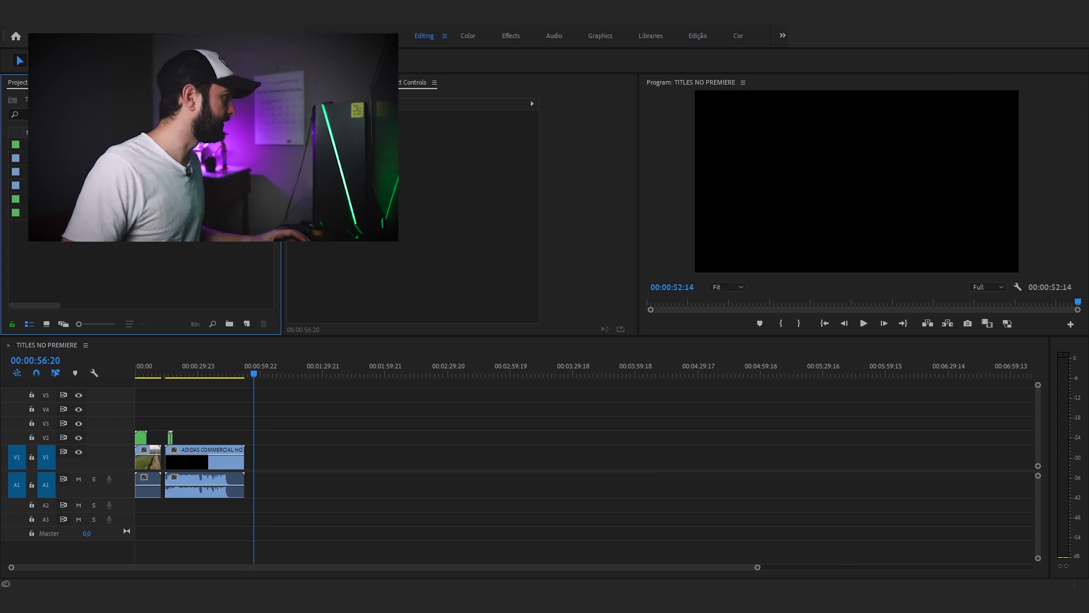
- Place MC_Edimburgo_ok_v02.mp4 on V1 after the ADIDAS footage, leaving a gap, and park the playhead at 00:01:14:08
{"action": "left_click_drag", "start_coordinate": [113, 172], "coordinate": [314, 464]}
{"action": "left_click", "coordinate": [284, 368]}
{"action": "left_click_drag", "start_coordinate": [285, 365], "coordinate": [288, 373]}
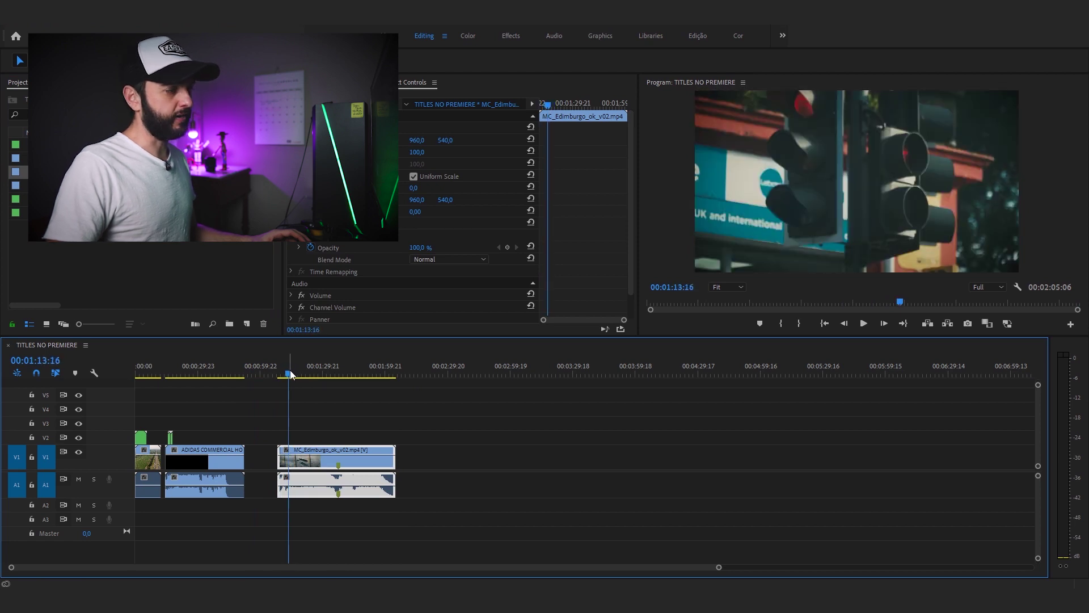
{"action": "left_click", "coordinate": [349, 387]}
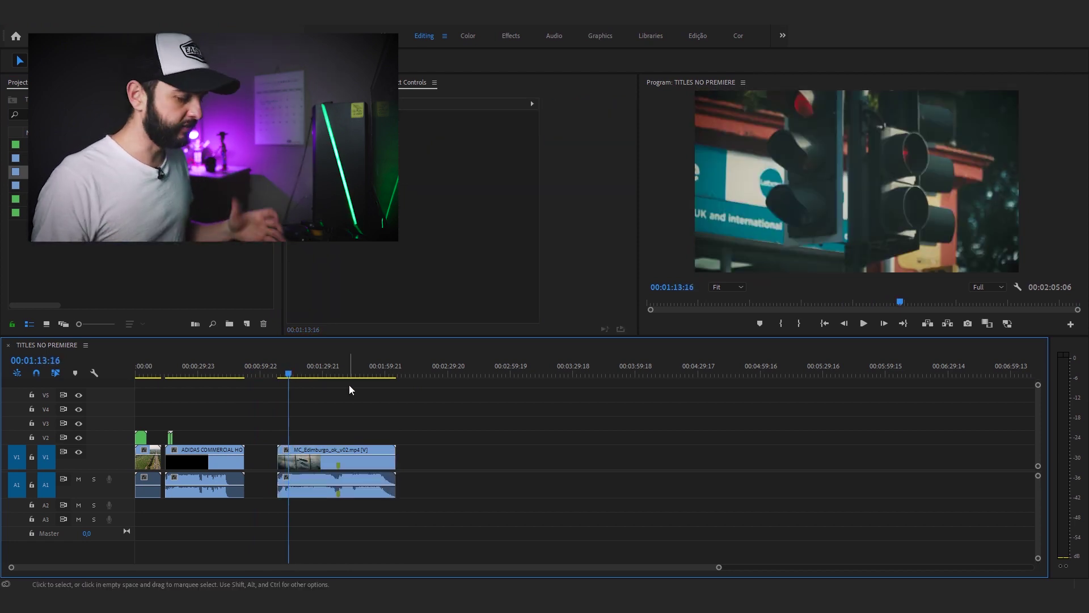
{"action": "key", "text": "equal"}
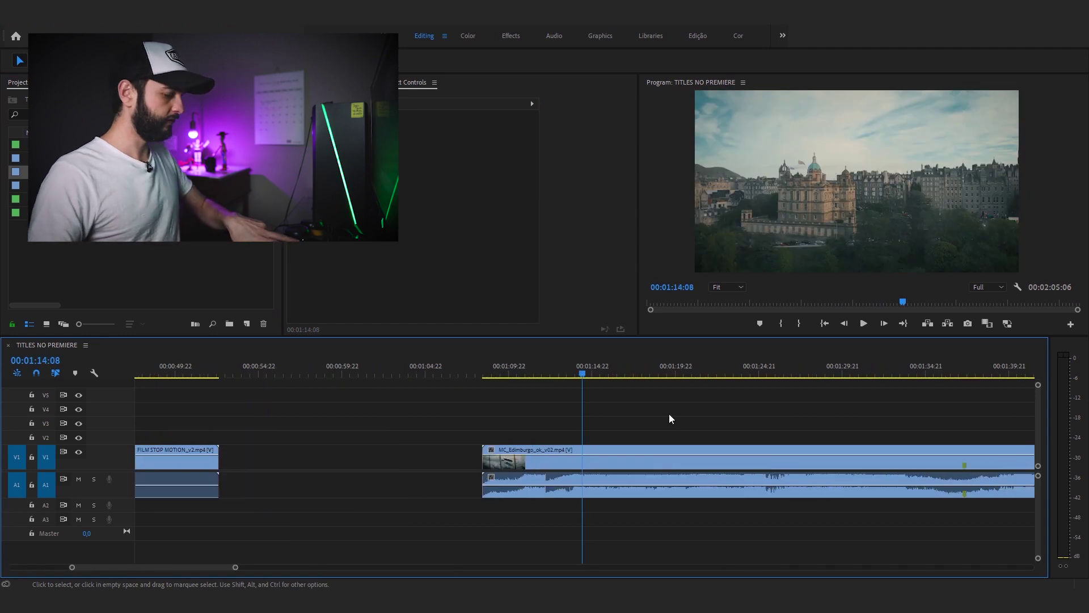
- Add a text layer reading "dia 01" on V2 at 00:01:14:08 and centre it in the frame
{"action": "key", "text": "ctrl+t"}
{"action": "left_click_drag", "start_coordinate": [913, 174], "coordinate": [834, 188]}
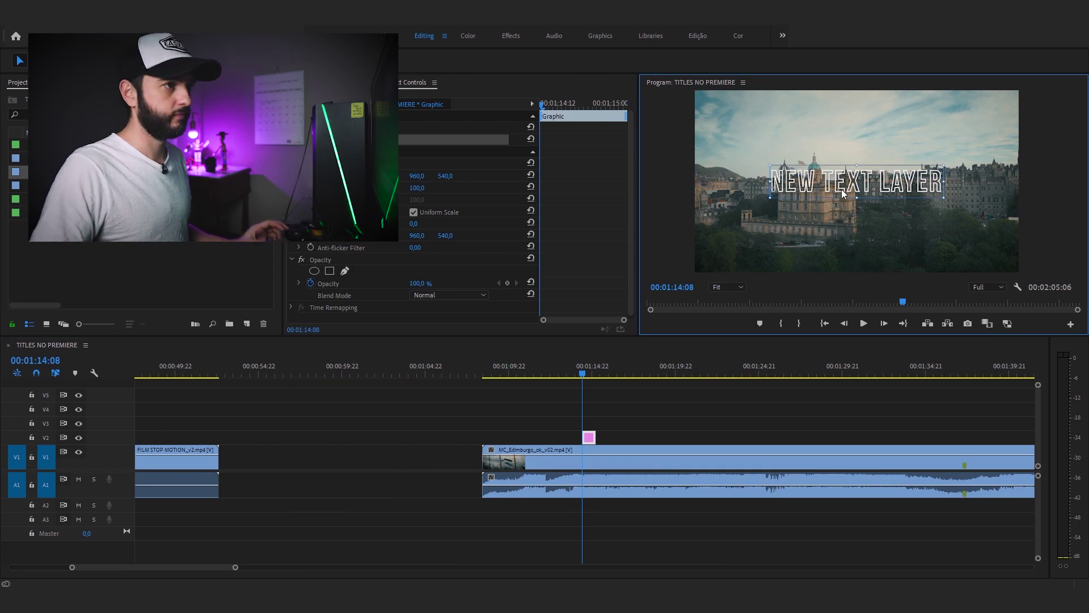
{"action": "left_click_drag", "start_coordinate": [820, 186], "coordinate": [825, 182]}
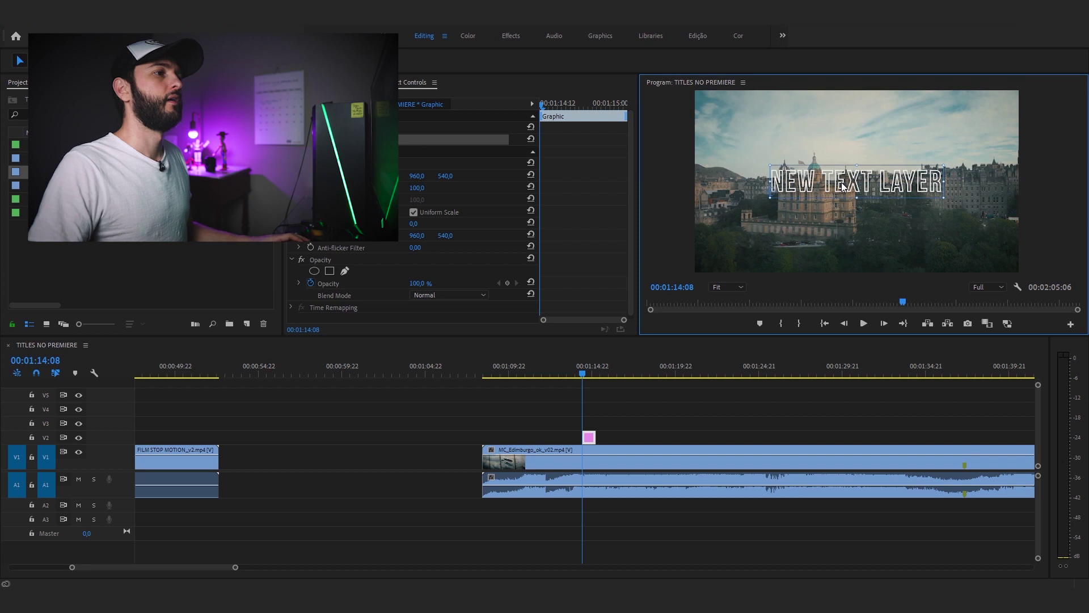
{"action": "double_click", "coordinate": [844, 187]}
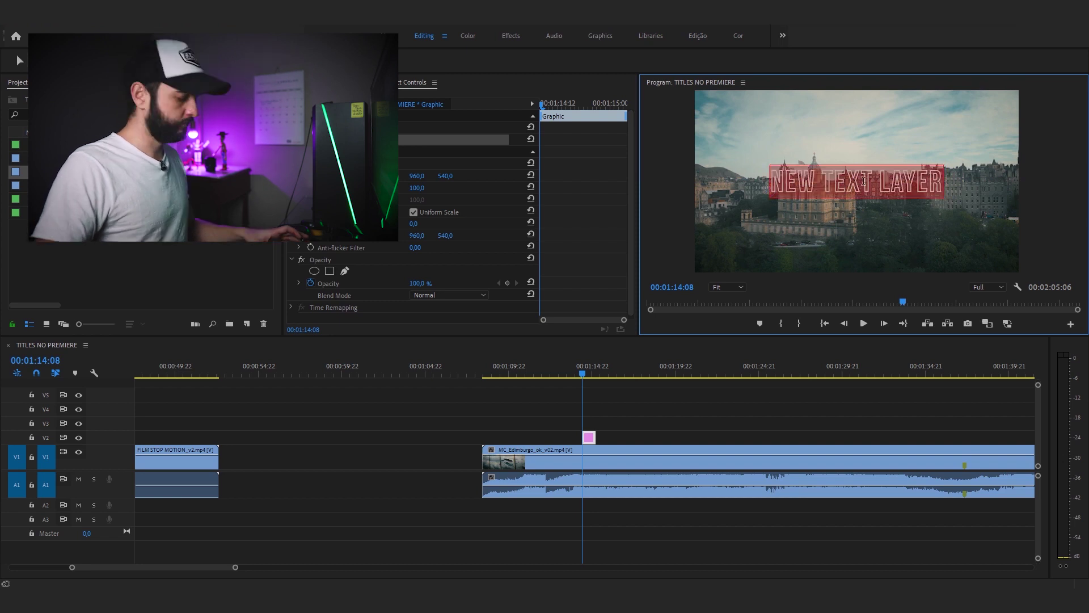
{"action": "type", "text": "DIA 01"}
{"action": "key", "text": "Escape"}
{"action": "left_click", "coordinate": [813, 187]}
{"action": "left_click_drag", "start_coordinate": [809, 178], "coordinate": [887, 178]}
- Extend the end of the dia 01 clip on V2 to 00:01:15:14 and check the title over the footage
{"action": "mouse_move", "coordinate": [586, 371]}
{"action": "left_mouse_down"}
{"action": "mouse_move", "coordinate": [614, 368]}
{"action": "mouse_move", "coordinate": [603, 374]}
{"action": "left_mouse_up"}
{"action": "left_click_drag", "start_coordinate": [600, 436], "coordinate": [603, 436]}
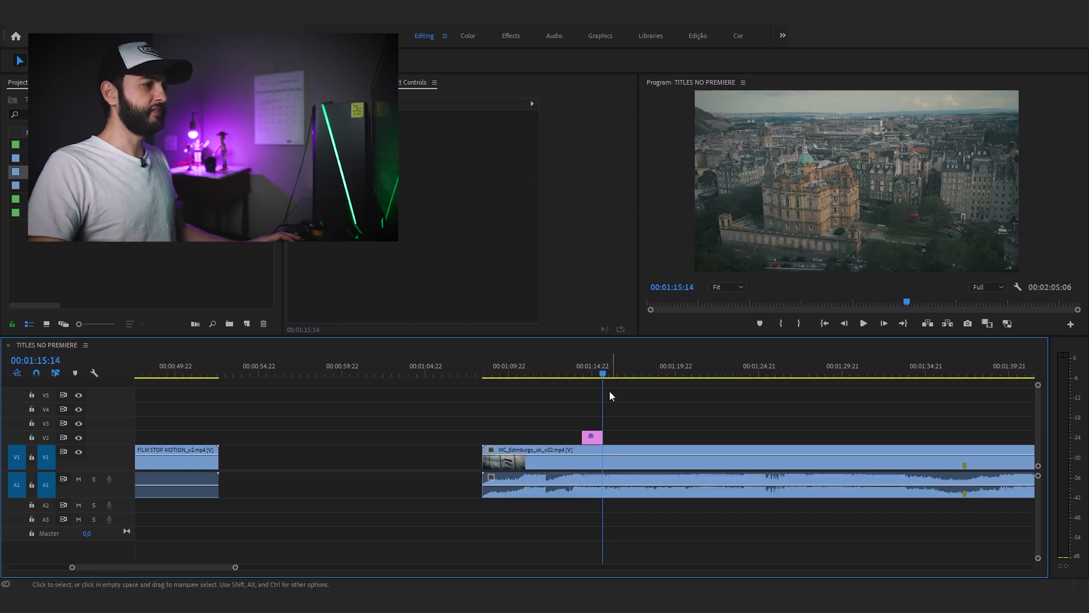
{"action": "left_click", "coordinate": [591, 373]}
{"action": "left_click", "coordinate": [610, 418]}
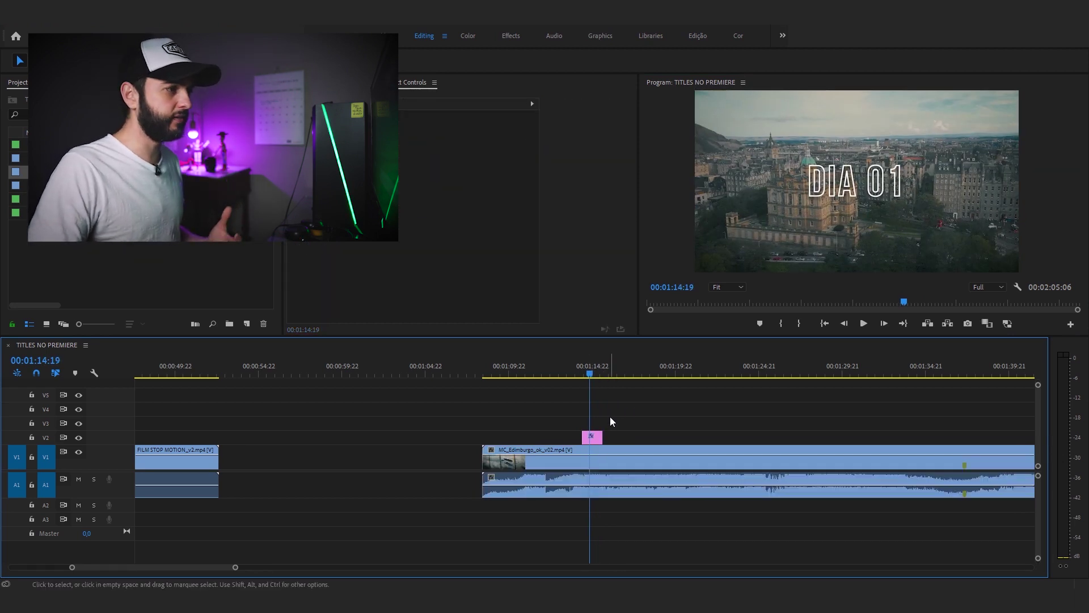
- Split the beginning of the dia 01 clip at 00:01:14:11, 00:01:14:13 and 00:01:14:16
{"action": "left_click", "coordinate": [594, 438]}
{"action": "key", "text": "equal"}
{"action": "key", "text": "equal"}
{"action": "key", "text": "equal"}
{"action": "key", "text": "equal"}
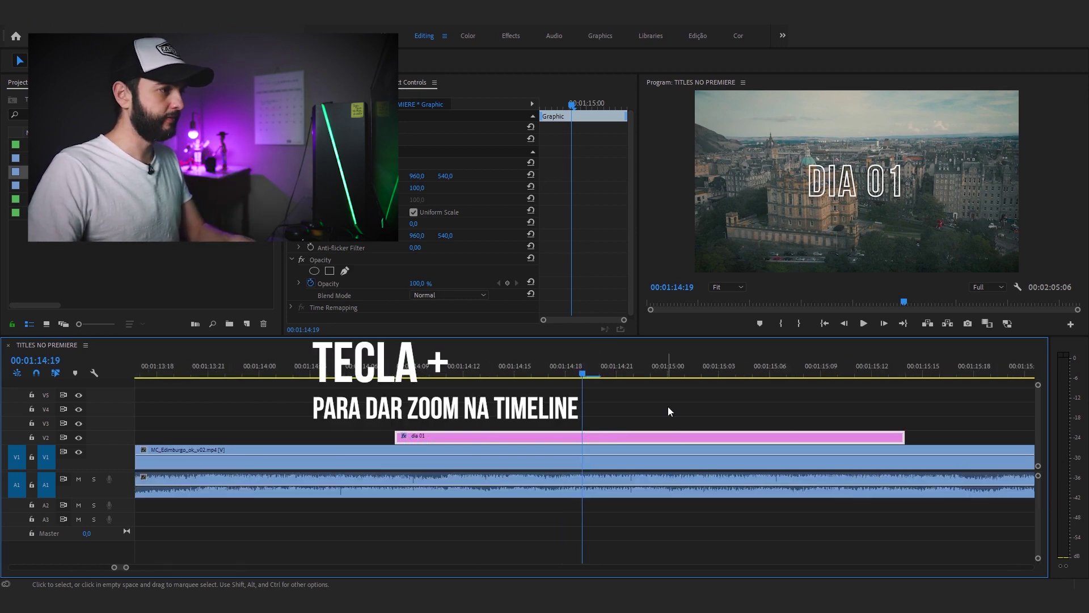
{"action": "left_click", "coordinate": [715, 402]}
{"action": "left_click_drag", "start_coordinate": [592, 374], "coordinate": [633, 372]}
{"action": "left_click", "coordinate": [907, 417]}
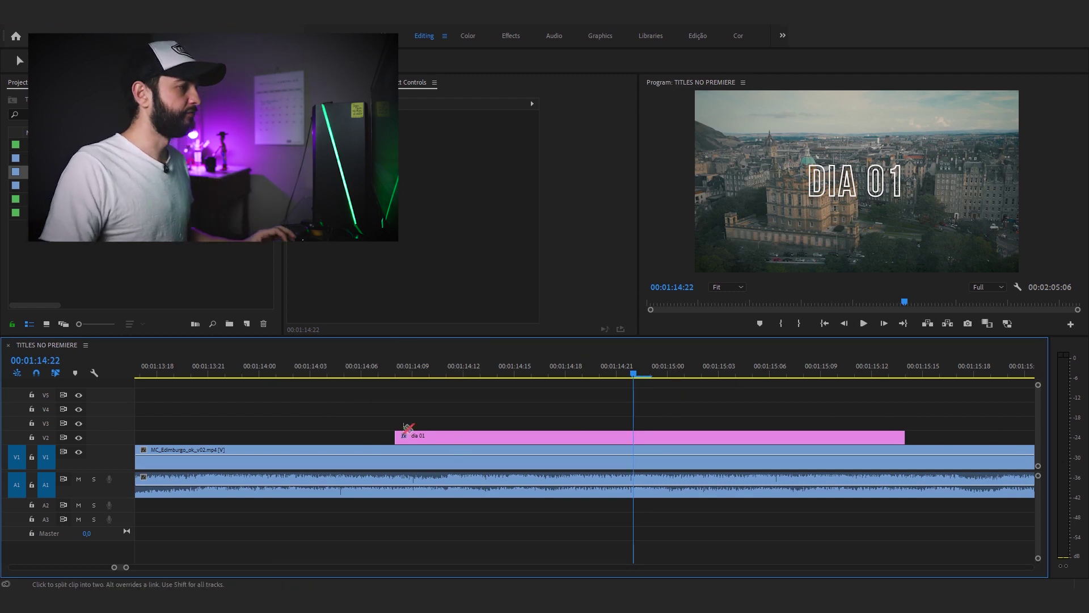
{"action": "left_click_drag", "start_coordinate": [404, 380], "coordinate": [498, 375]}
{"action": "left_click", "coordinate": [498, 437]}
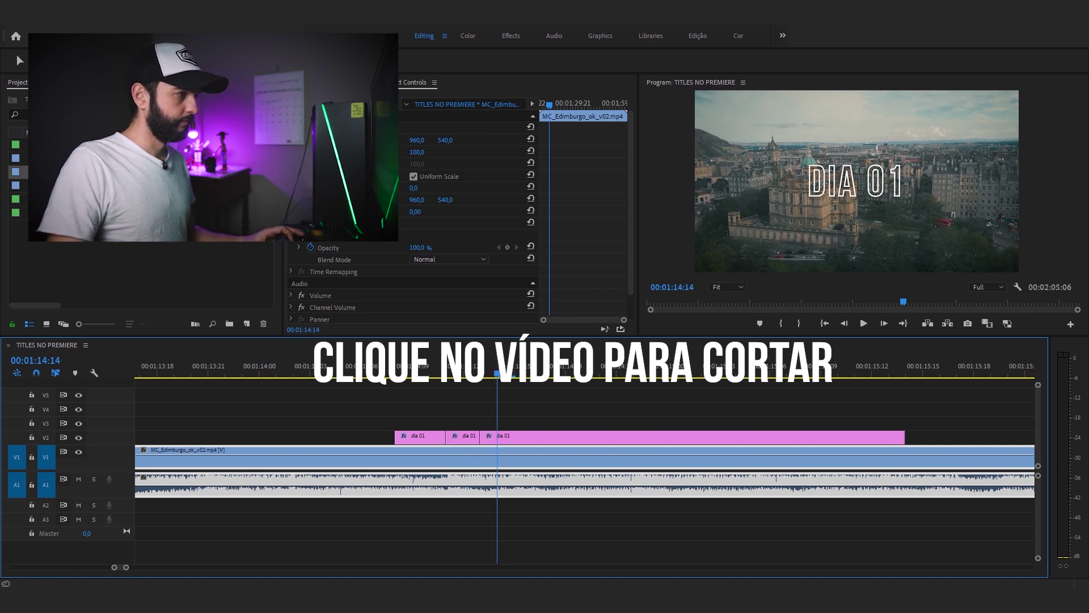
{"action": "left_click_drag", "start_coordinate": [498, 375], "coordinate": [533, 376]}
{"action": "key", "text": "v"}
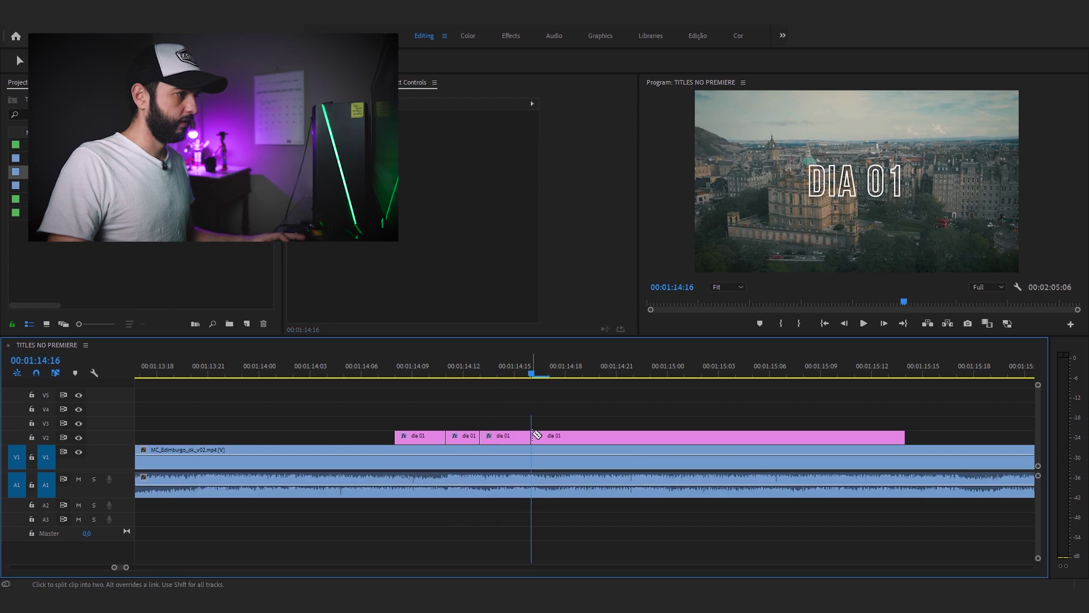
- Split the end of the dia 01 clip at 00:01:15:07, 00:01:15:09 and 00:01:15:12, and shorten the last piece to one frame
{"action": "left_click_drag", "start_coordinate": [531, 373], "coordinate": [797, 389]}
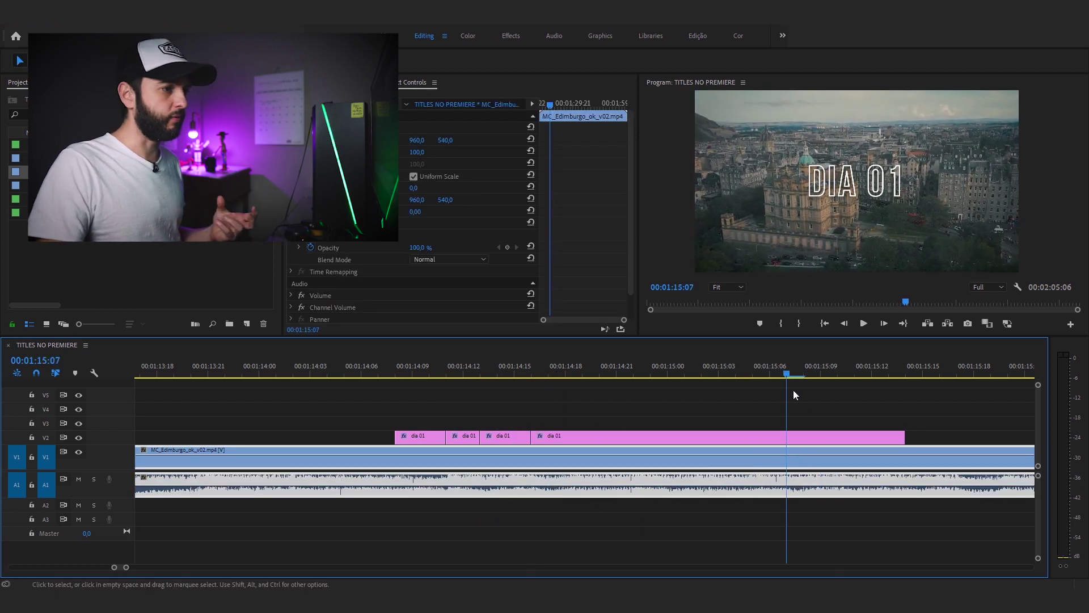
{"action": "key", "text": "c"}
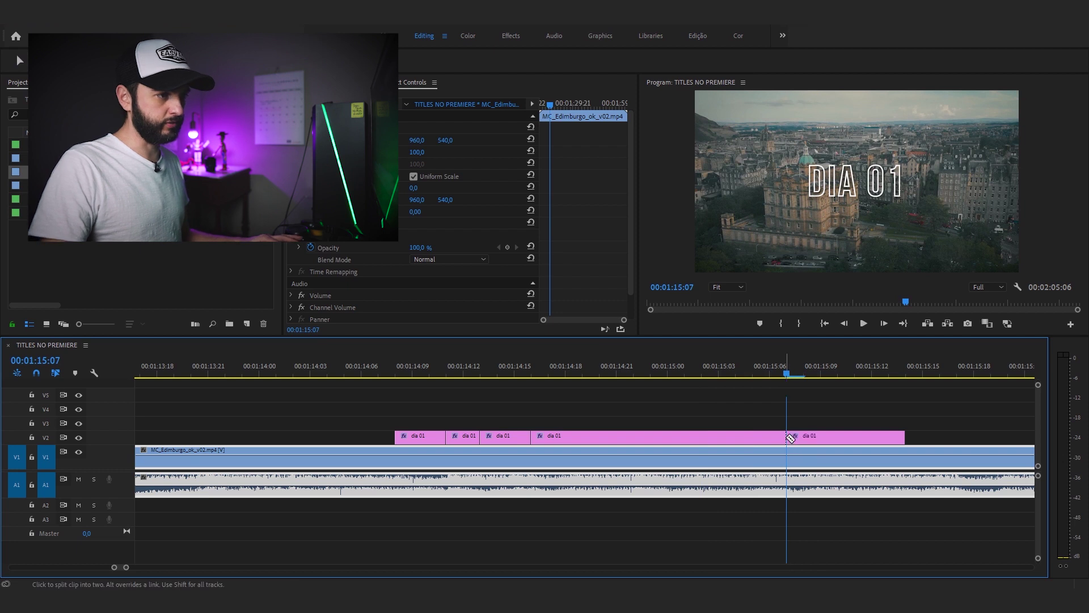
{"action": "left_click", "coordinate": [791, 438]}
{"action": "left_click", "coordinate": [819, 374]}
{"action": "left_click", "coordinate": [820, 437]}
{"action": "left_click", "coordinate": [876, 375]}
{"action": "left_click", "coordinate": [876, 438]}
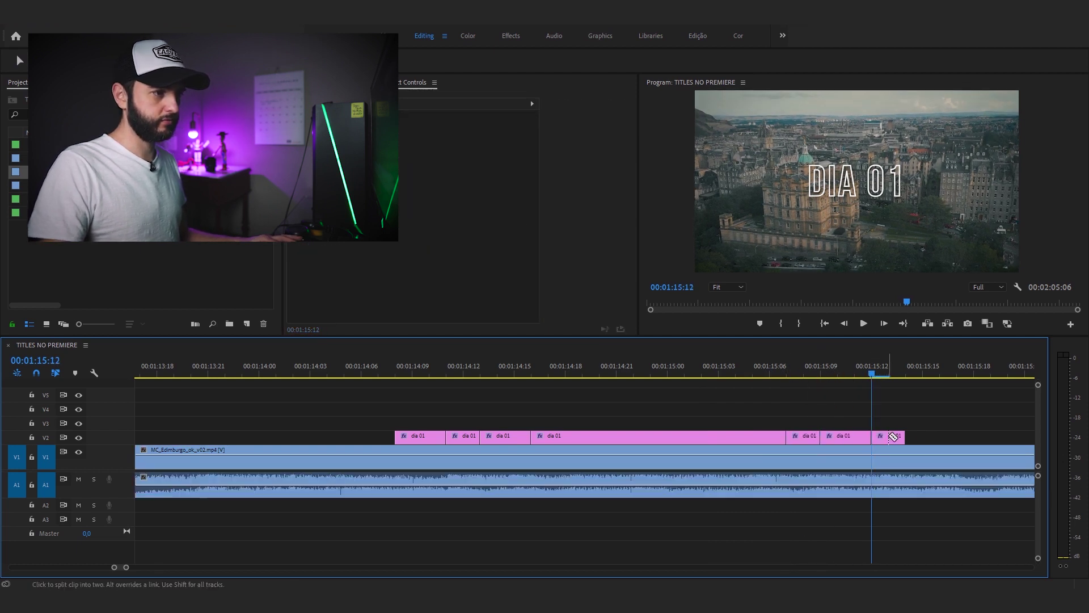
{"action": "key", "text": "v"}
{"action": "left_click_drag", "start_coordinate": [654, 388], "coordinate": [670, 389]}
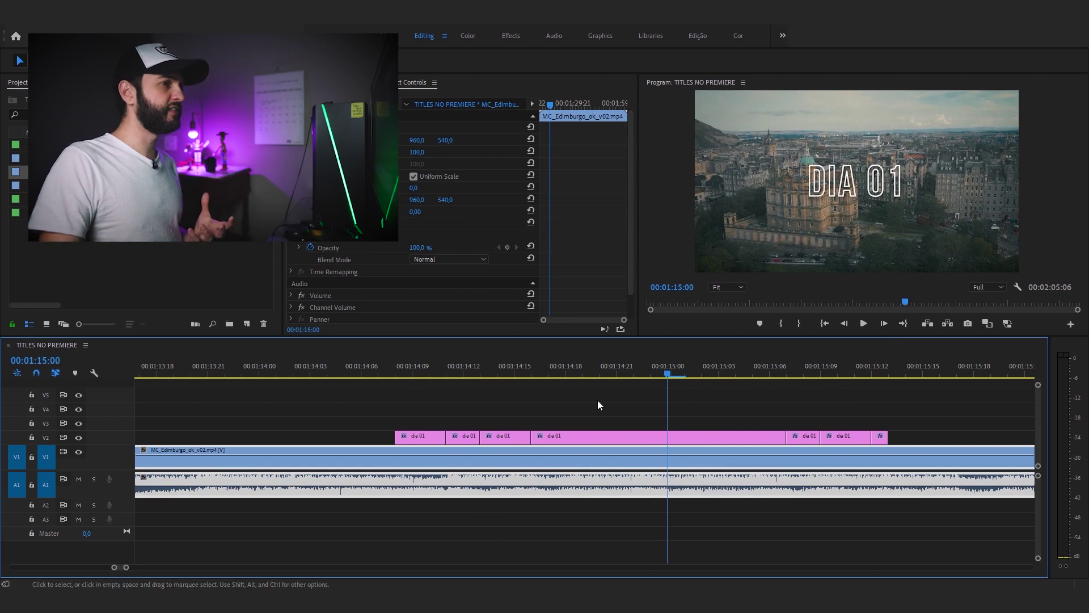
{"action": "left_click", "coordinate": [429, 376]}
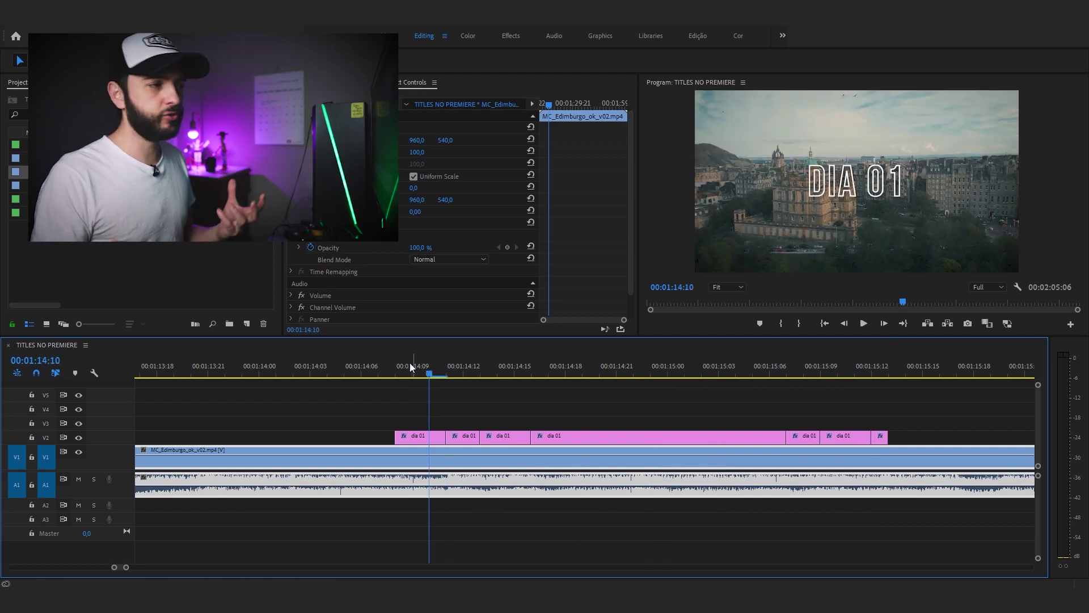
{"action": "left_click", "coordinate": [438, 438]}
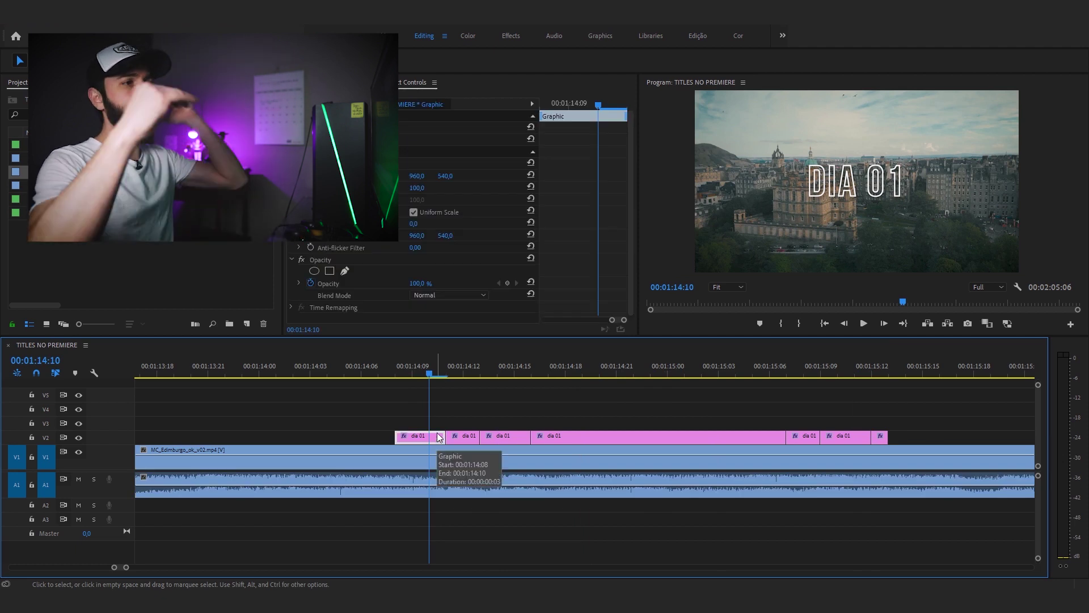
{"action": "left_click", "coordinate": [455, 420]}
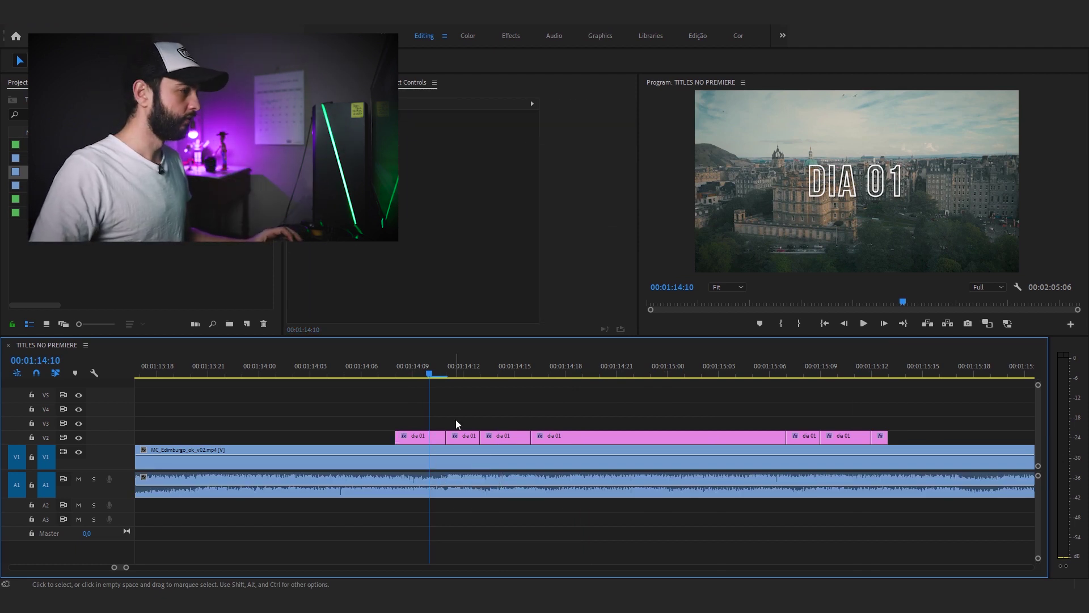
{"action": "left_click", "coordinate": [430, 440]}
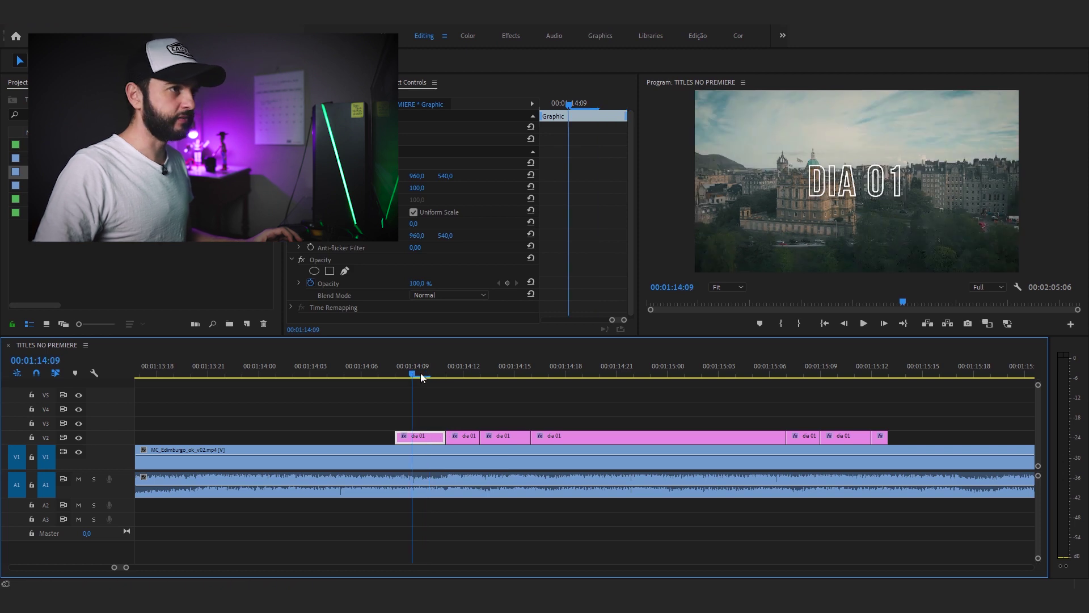
{"action": "left_click", "coordinate": [486, 406]}
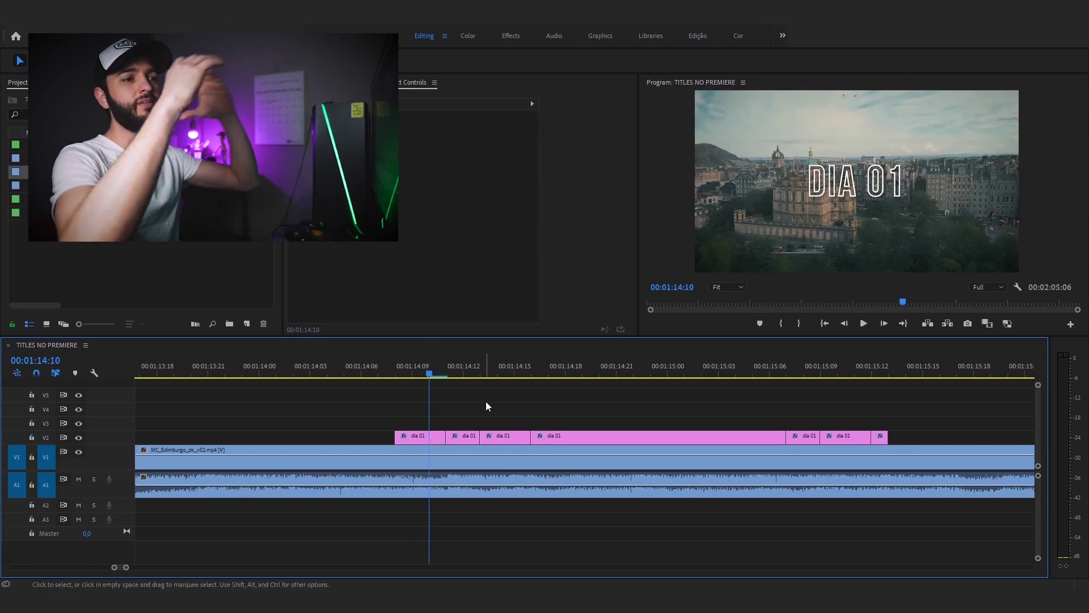
{"action": "left_click", "coordinate": [647, 435]}
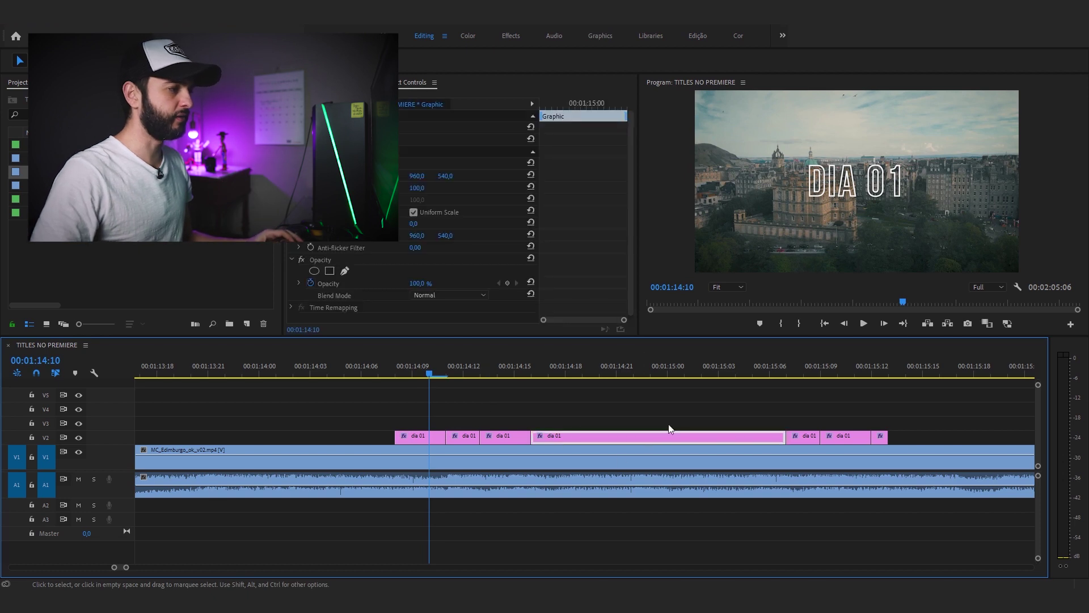
- Set the first dia 01 piece's Vector Motion position to 960,0 by 951,0 and its scale to 55,0
{"action": "left_click", "coordinate": [429, 437]}
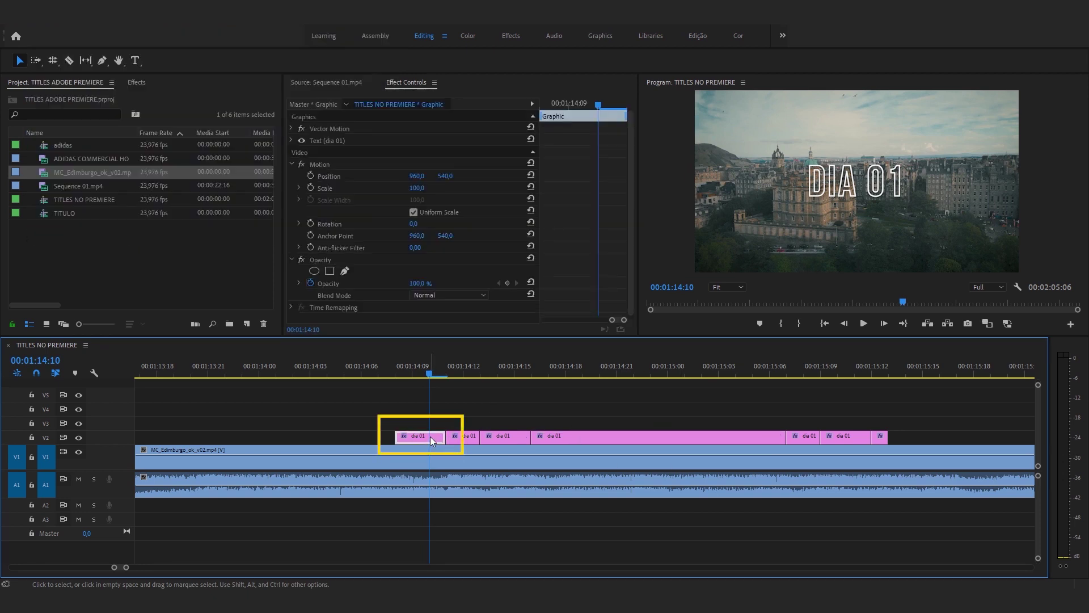
{"action": "left_click", "coordinate": [291, 129]}
{"action": "left_click", "coordinate": [291, 128]}
{"action": "left_click_drag", "start_coordinate": [446, 140], "coordinate": [510, 140]}
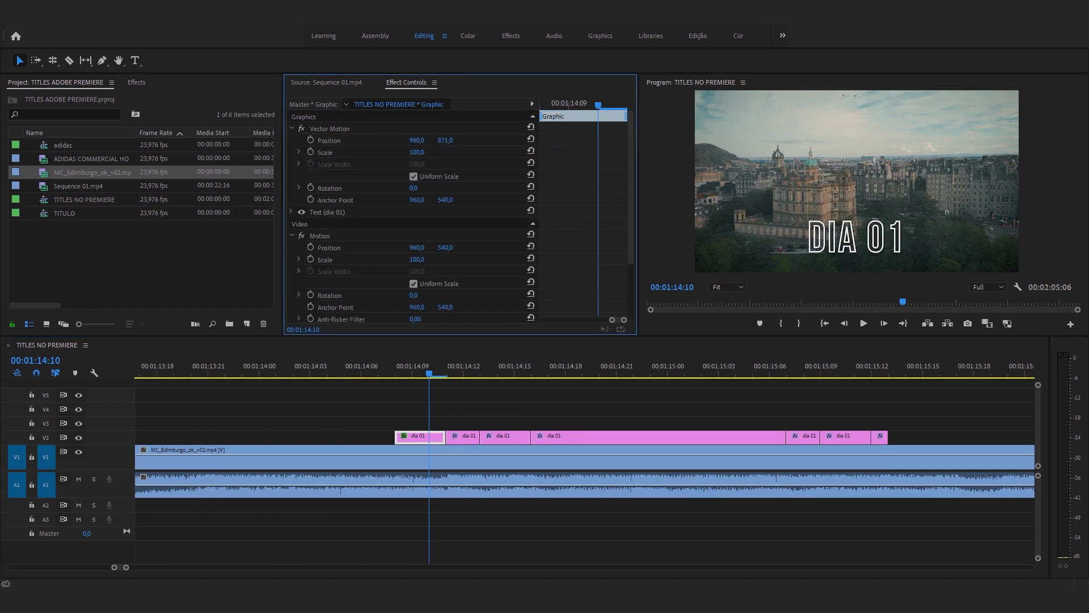
{"action": "left_click_drag", "start_coordinate": [417, 152], "coordinate": [389, 152]}
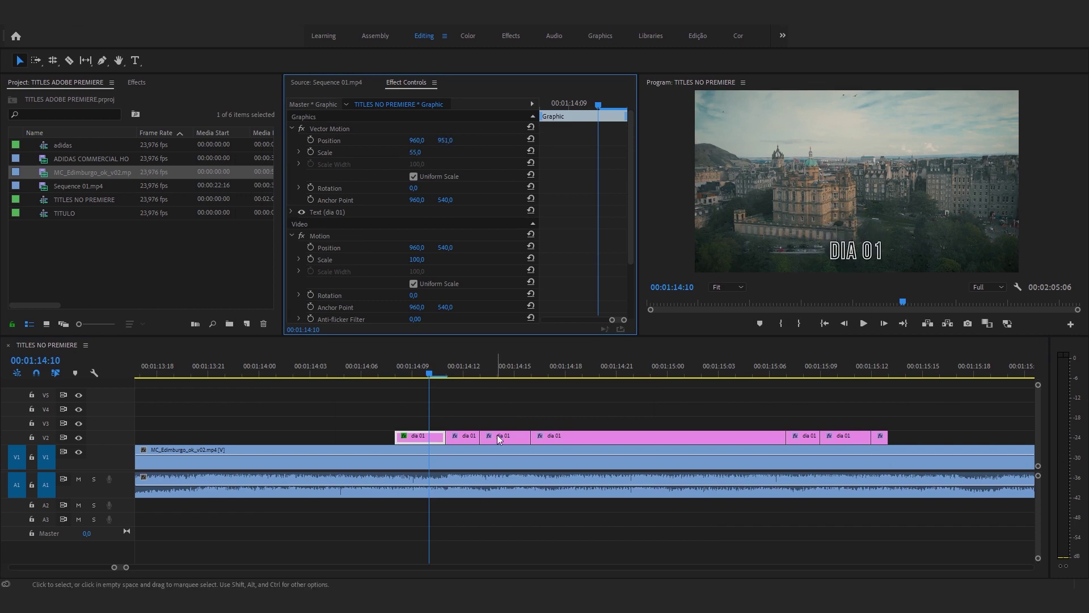
- Give the second and third dia 01 pieces different Vector Motion positions and scales, leaving the long middle piece centred
{"action": "left_click_drag", "start_coordinate": [433, 375], "coordinate": [462, 371]}
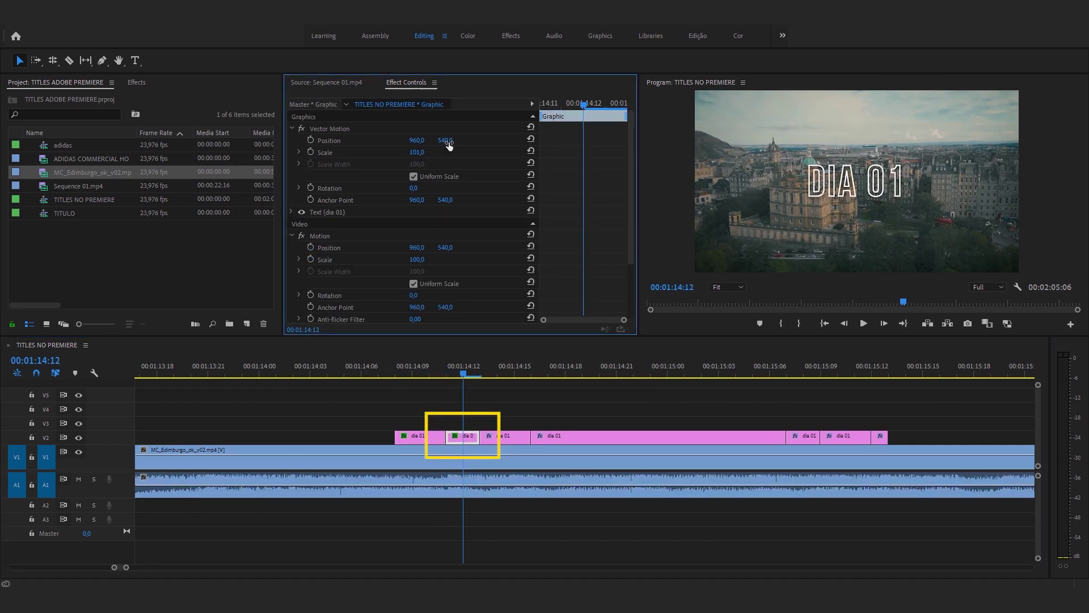
{"action": "left_click_drag", "start_coordinate": [445, 140], "coordinate": [625, 140]}
{"action": "left_click_drag", "start_coordinate": [418, 142], "coordinate": [280, 142]}
{"action": "mouse_move", "coordinate": [453, 140]}
{"action": "left_mouse_down"}
{"action": "mouse_move", "coordinate": [415, 141]}
{"action": "mouse_move", "coordinate": [435, 140]}
{"action": "left_mouse_up"}
{"action": "left_click_drag", "start_coordinate": [417, 152], "coordinate": [497, 152]}
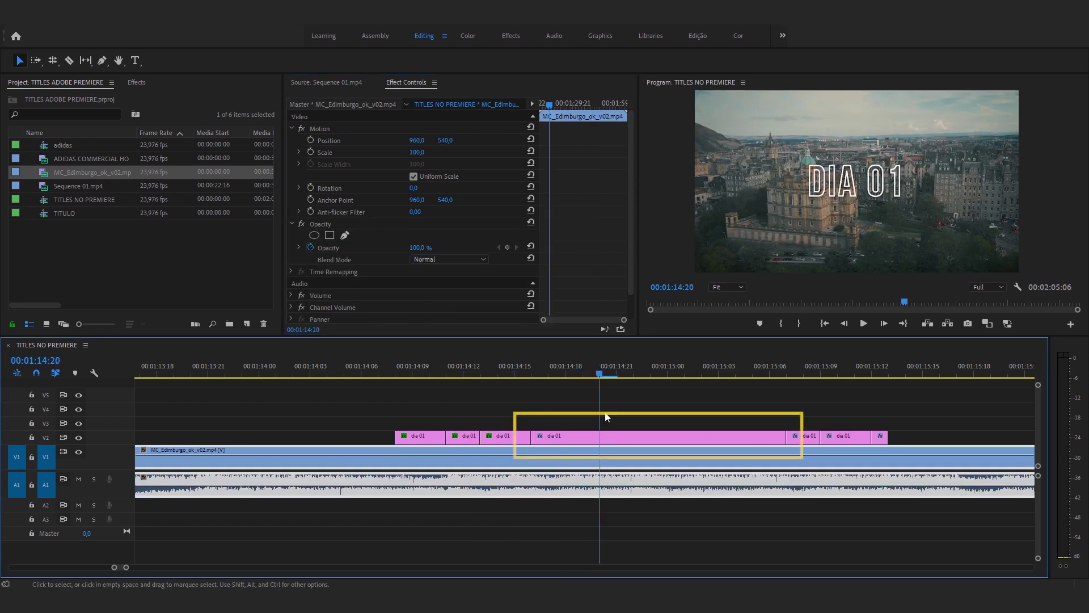
- Set the long middle dia 01 piece's Vector Motion scale to 144,0 and keep its text centred in the frame
{"action": "left_click", "coordinate": [604, 437]}
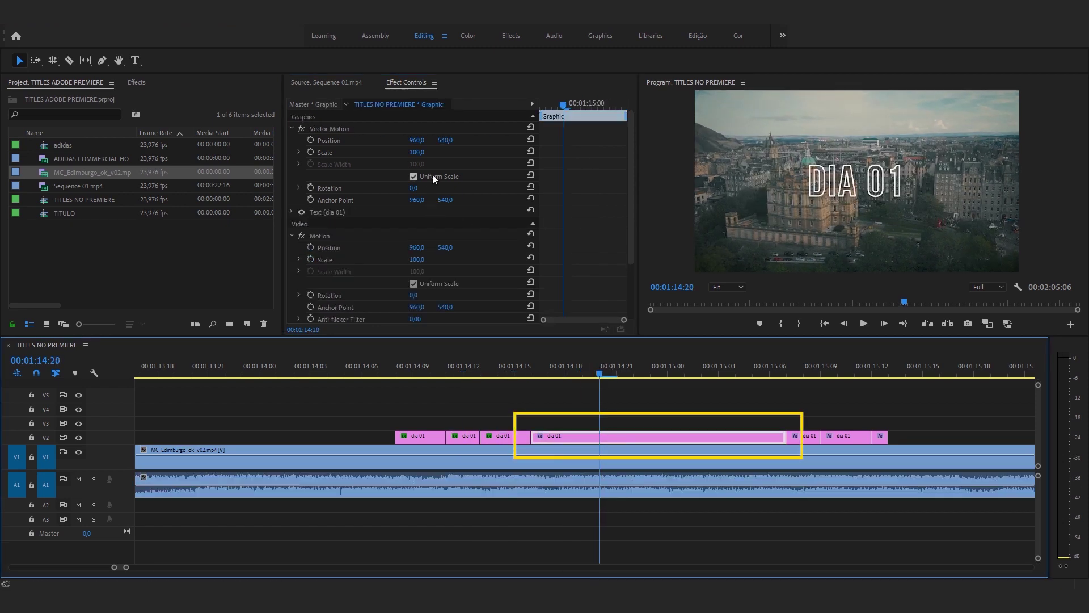
{"action": "left_click_drag", "start_coordinate": [419, 152], "coordinate": [445, 152]}
{"action": "left_click", "coordinate": [894, 175]}
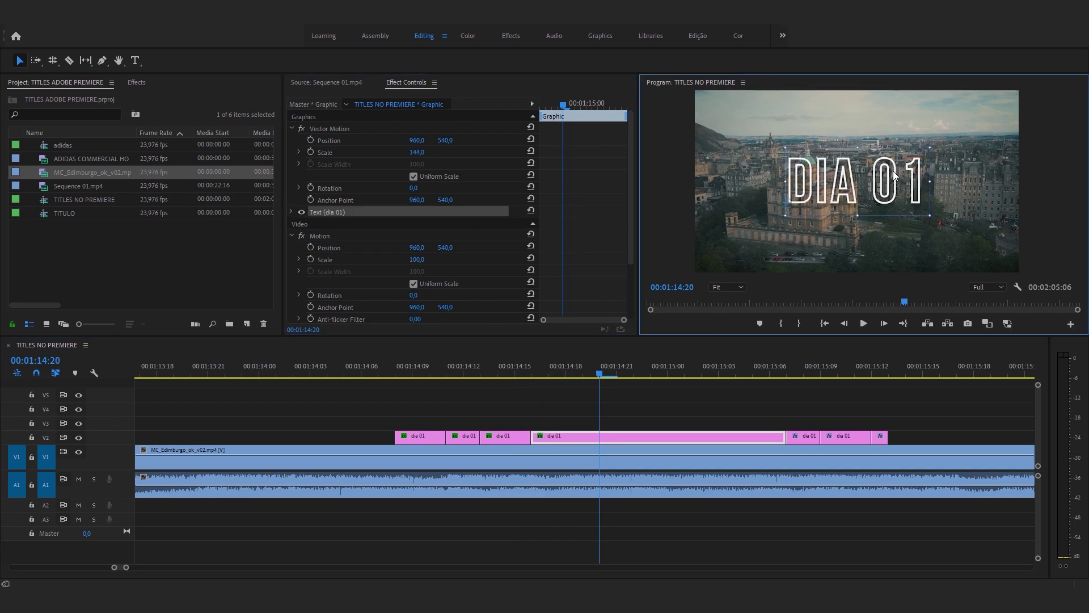
{"action": "left_click_drag", "start_coordinate": [888, 173], "coordinate": [888, 181]}
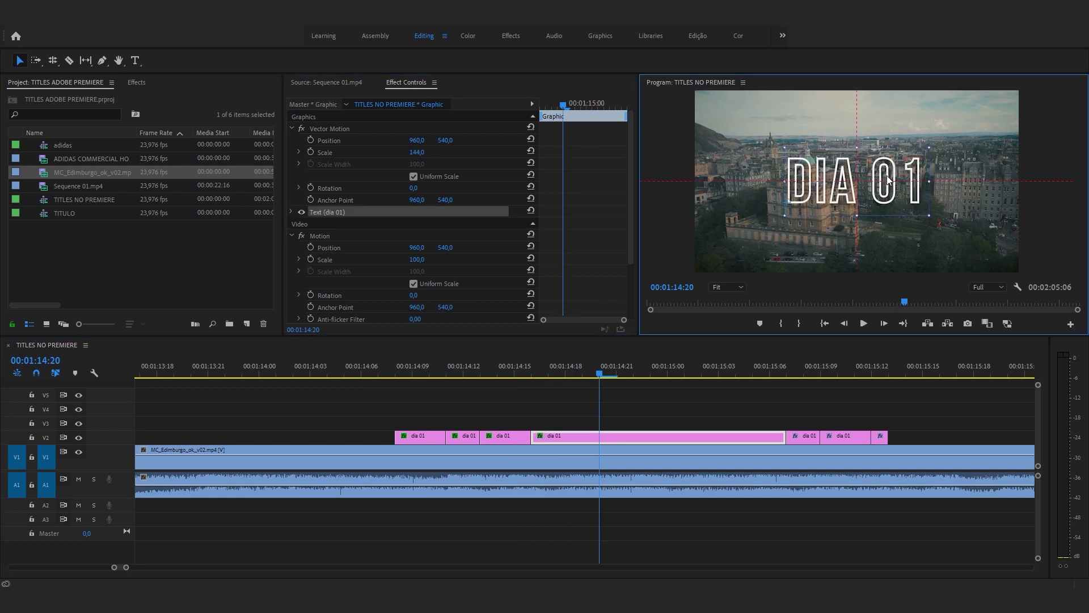
- Play back the dia 01 title from just before its first piece to check the size and position jumps
{"action": "left_click_drag", "start_coordinate": [390, 369], "coordinate": [293, 376]}
{"action": "left_click", "coordinate": [512, 402]}
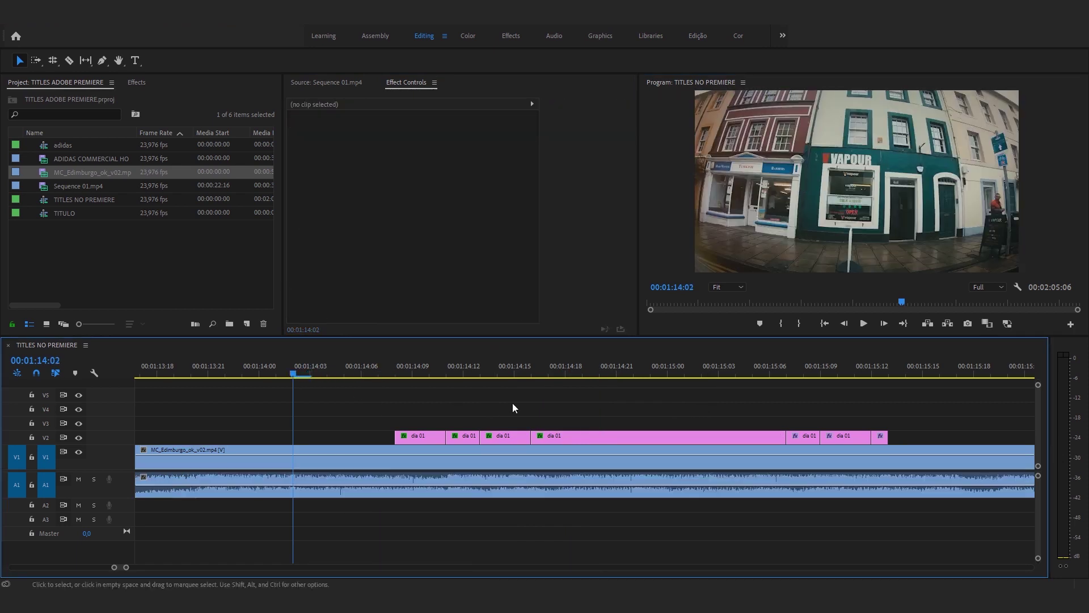
{"action": "key", "text": "space"}
{"action": "key", "text": "space"}
{"action": "key", "text": "d"}
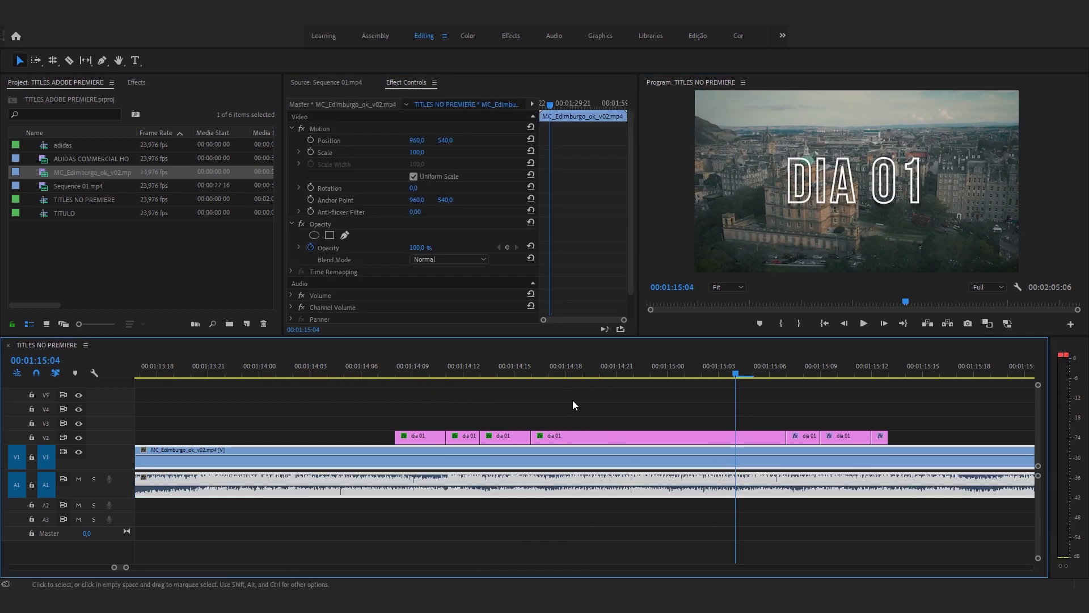
{"action": "left_click_drag", "start_coordinate": [716, 373], "coordinate": [329, 389]}
{"action": "key", "text": "space"}
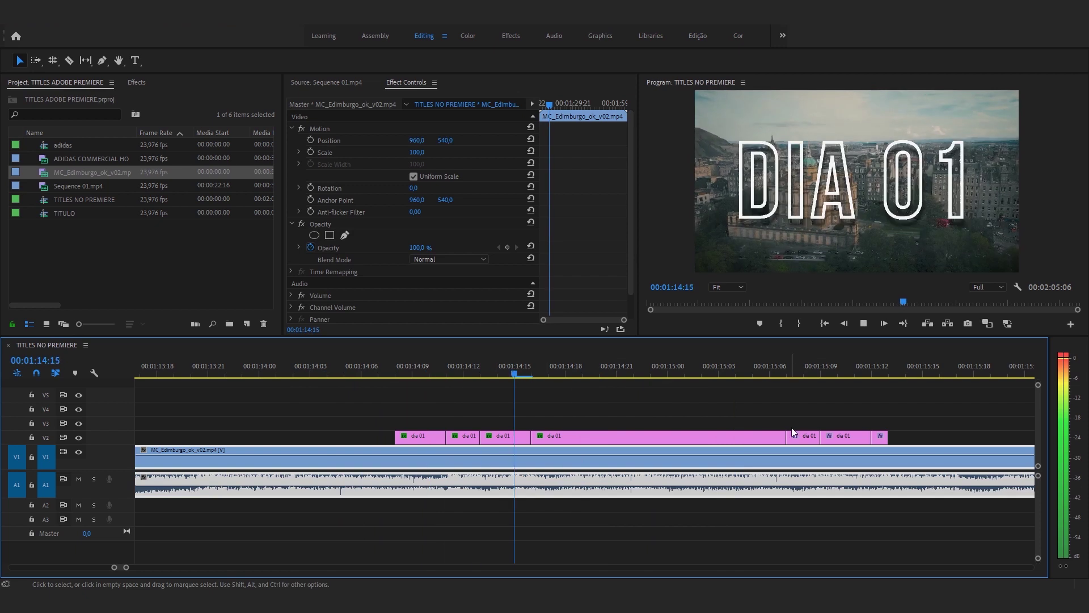
{"action": "key", "text": "space"}
{"action": "key", "text": "space"}
{"action": "key", "text": "space"}
- Enlarge the first ending dia 01 piece slightly, and set the second ending piece's Vector Motion position to 960,0 by 829,0 and scale to 69,0
{"action": "left_click_drag", "start_coordinate": [840, 373], "coordinate": [803, 372]}
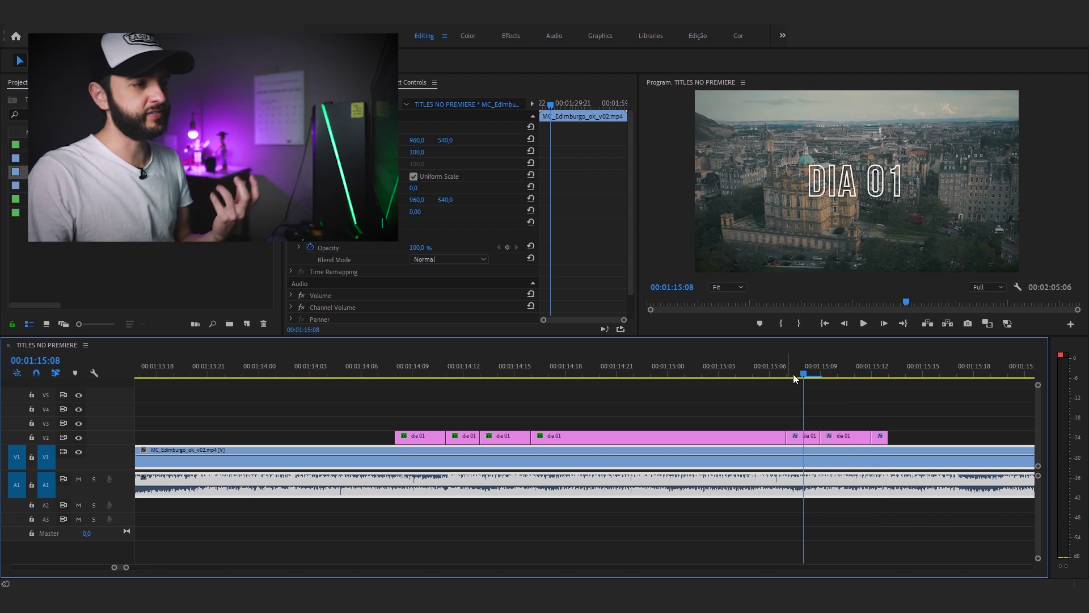
{"action": "left_click", "coordinate": [803, 435]}
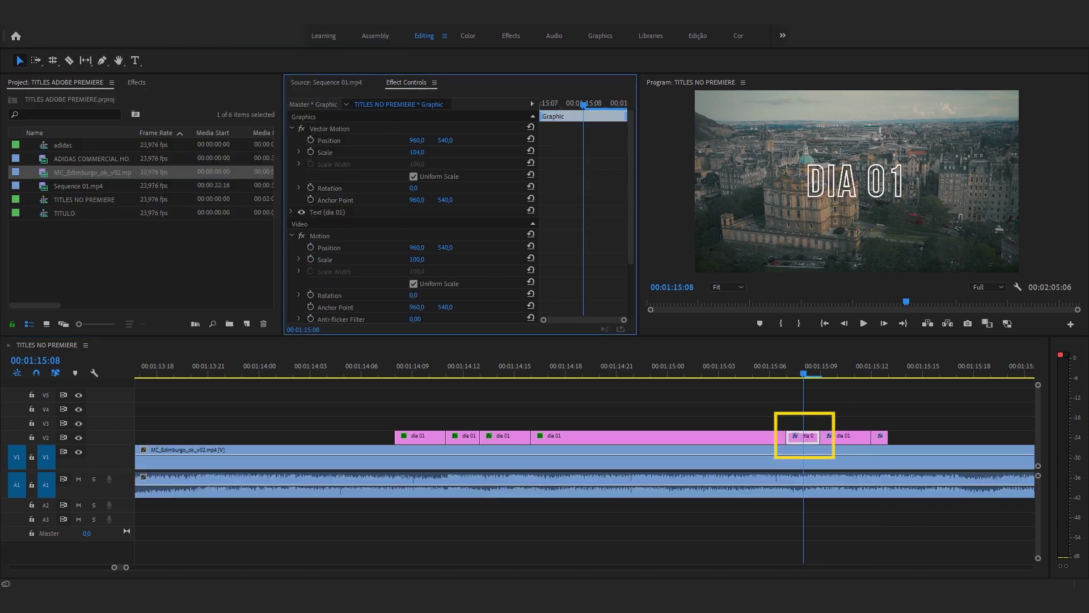
{"action": "left_click", "coordinate": [761, 370]}
{"action": "mouse_move", "coordinate": [762, 370]}
{"action": "left_mouse_down"}
{"action": "mouse_move", "coordinate": [695, 371]}
{"action": "mouse_move", "coordinate": [854, 370]}
{"action": "left_mouse_up"}
{"action": "left_click", "coordinate": [841, 439]}
{"action": "left_click_drag", "start_coordinate": [417, 152], "coordinate": [462, 142]}
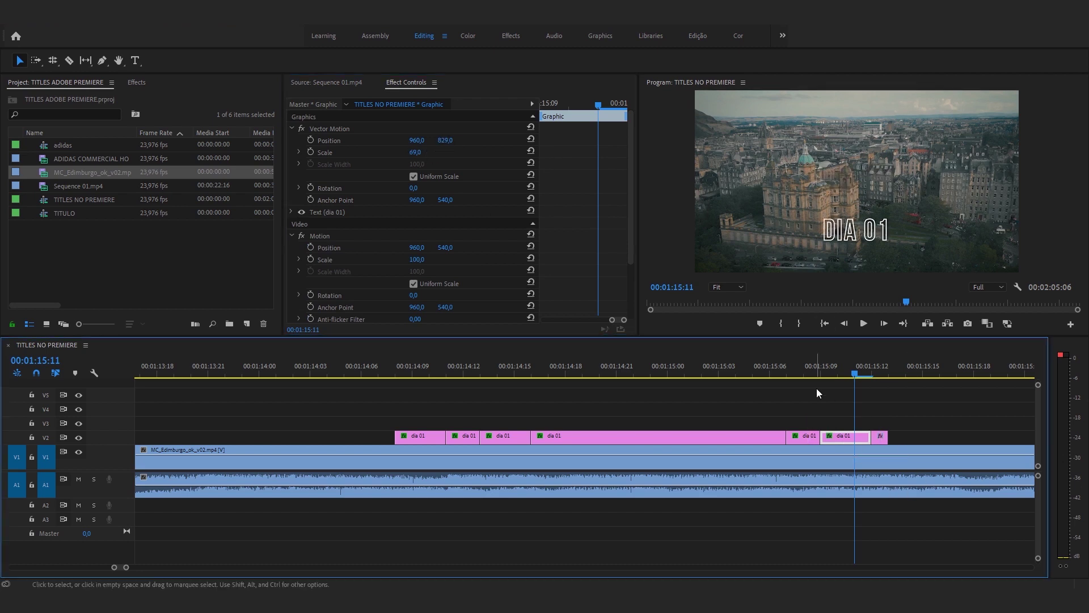
- Set the last dia 01 piece's Vector Motion scale to 38,0 and its position to 960,0 by 895,0
{"action": "left_click_drag", "start_coordinate": [854, 370], "coordinate": [871, 370]}
{"action": "left_click", "coordinate": [880, 437]}
{"action": "left_click_drag", "start_coordinate": [417, 152], "coordinate": [381, 152]}
{"action": "left_click_drag", "start_coordinate": [445, 140], "coordinate": [466, 140]}
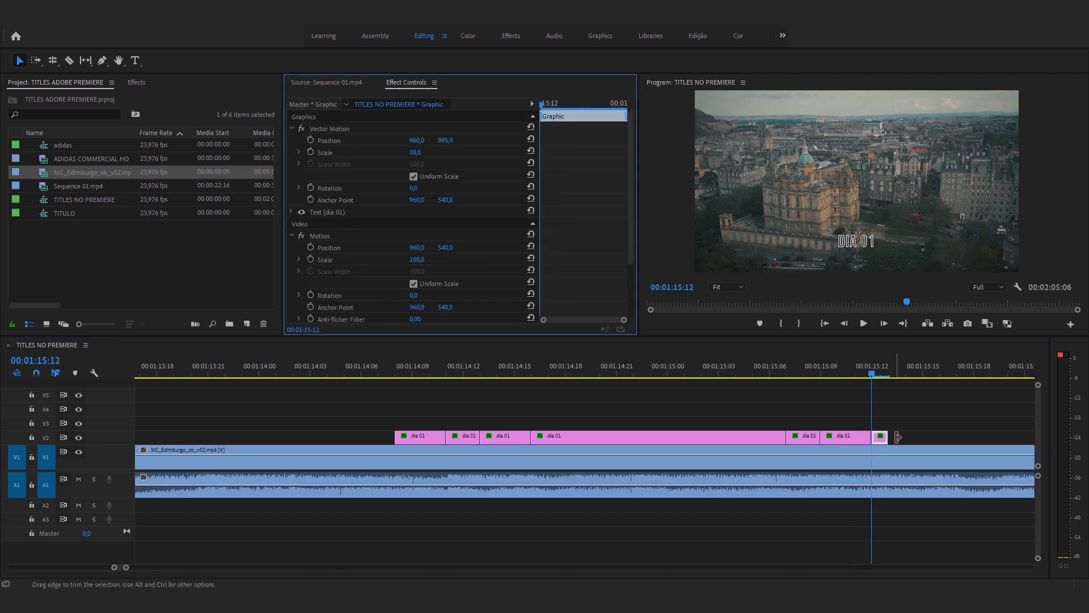
- Review the beginning and ending dia 01 pieces and play the whole title animation over the Edinburgh footage
{"action": "left_click", "coordinate": [774, 370]}
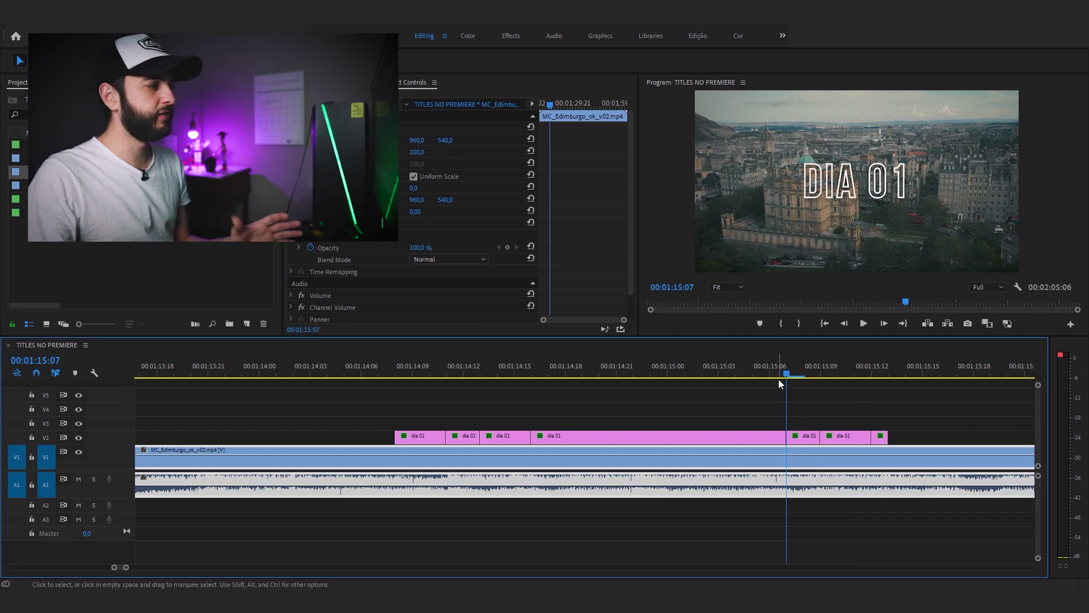
{"action": "left_click", "coordinate": [413, 370]}
{"action": "left_click", "coordinate": [430, 436]}
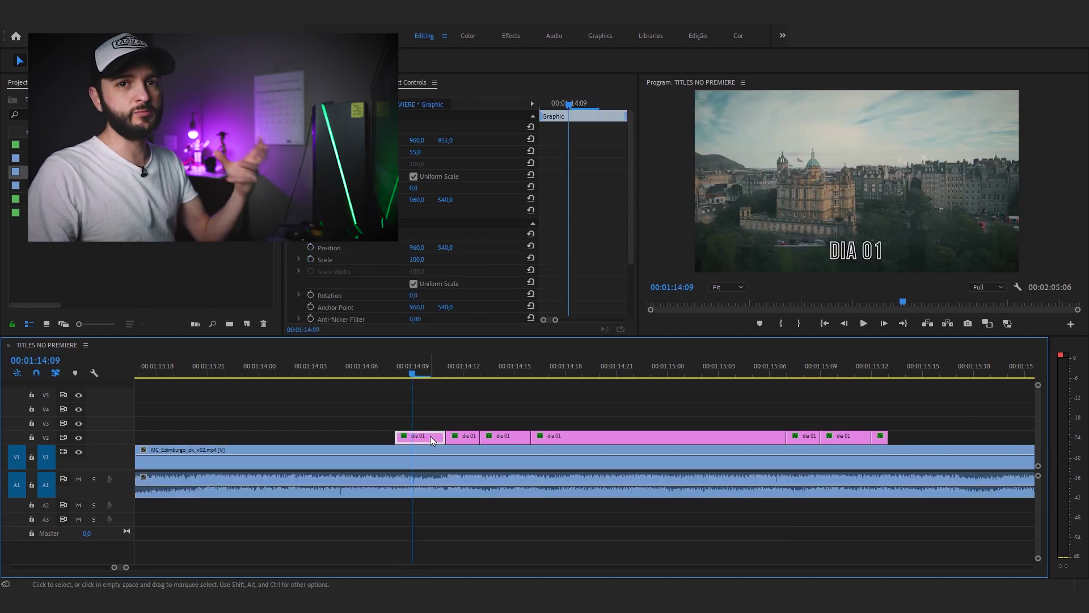
{"action": "left_click", "coordinate": [500, 407]}
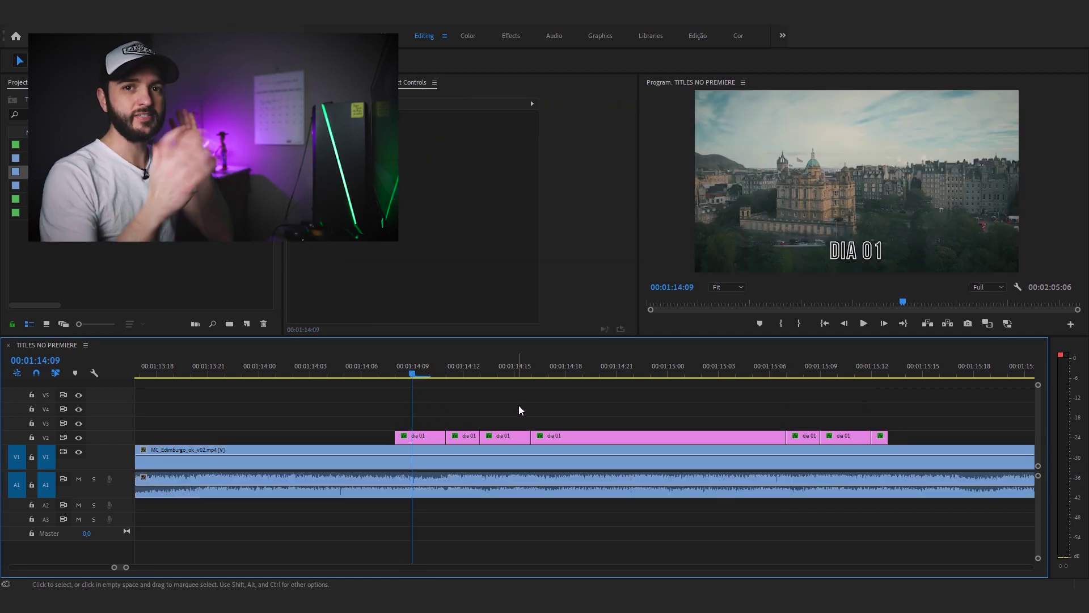
{"action": "key", "text": "minus"}
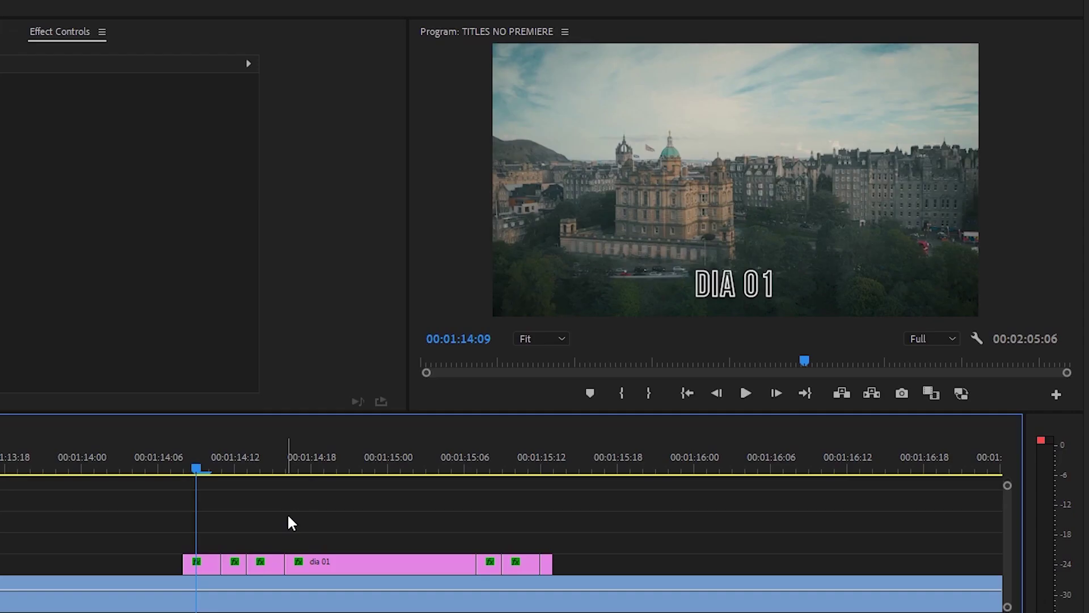
{"action": "left_click_drag", "start_coordinate": [498, 372], "coordinate": [369, 372]}
{"action": "key", "text": "space"}
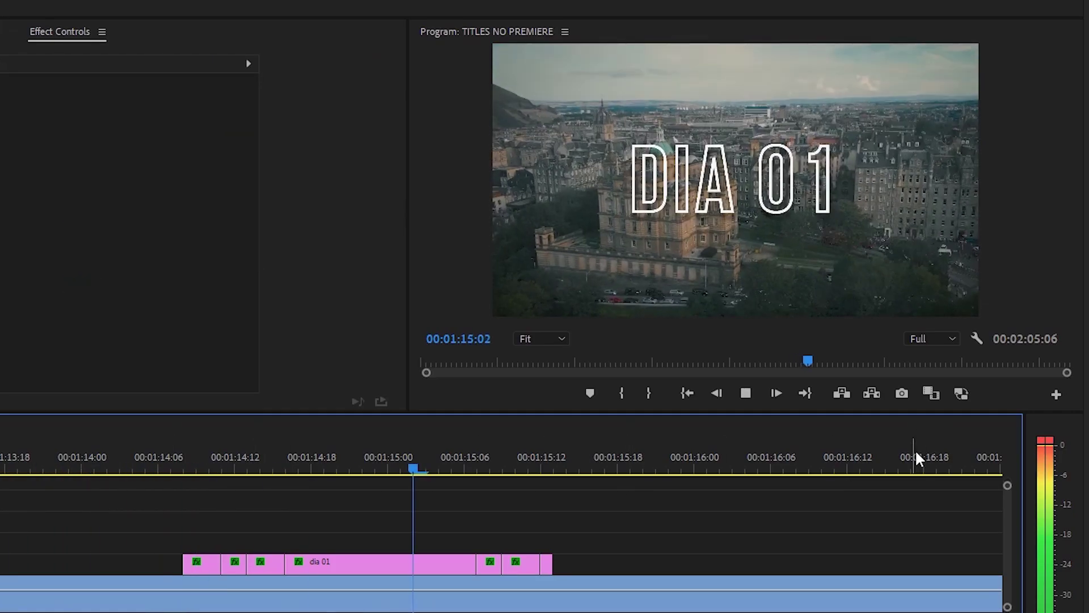
{"action": "key", "text": "space"}
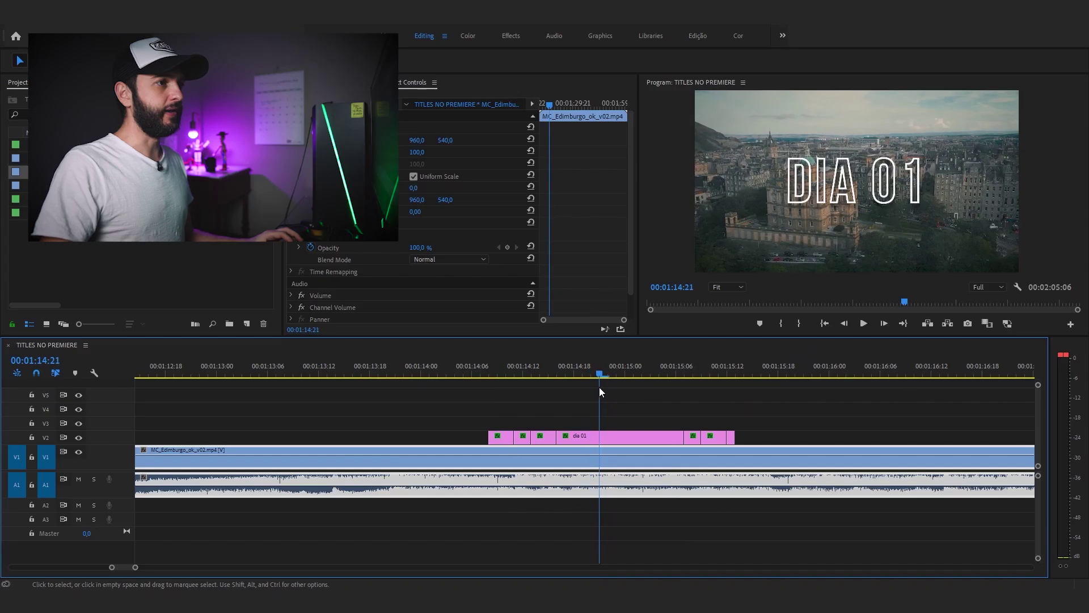
{"action": "left_click_drag", "start_coordinate": [599, 387], "coordinate": [582, 397]}
{"action": "left_click", "coordinate": [650, 403]}
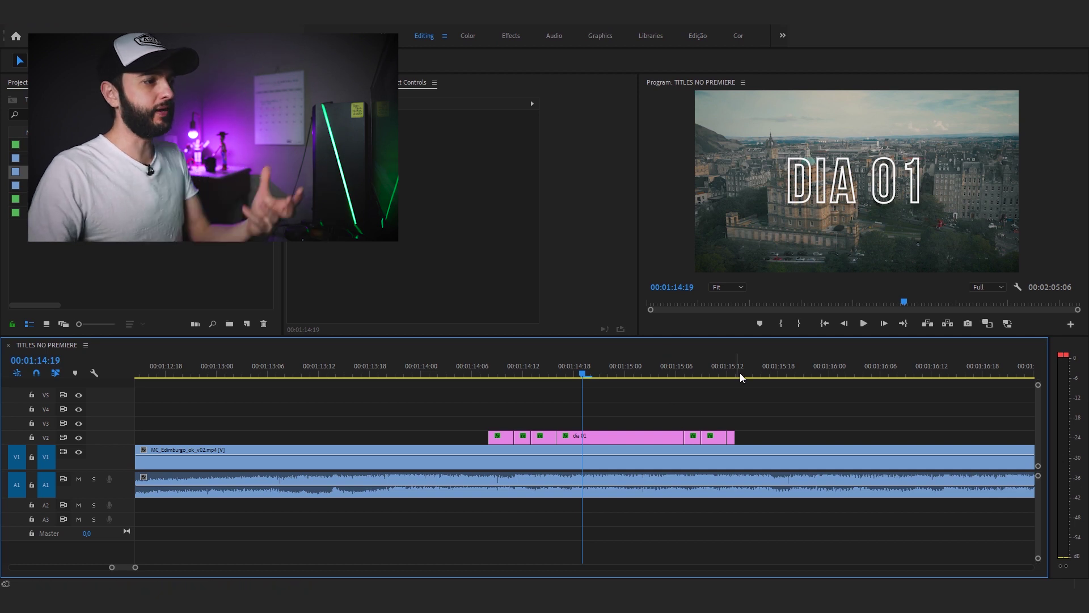
- Duplicate the long middle dia 01 piece onto V3, shorten the copy to three frames and start it at 00:01:14:15
{"action": "left_click", "coordinate": [637, 435]}
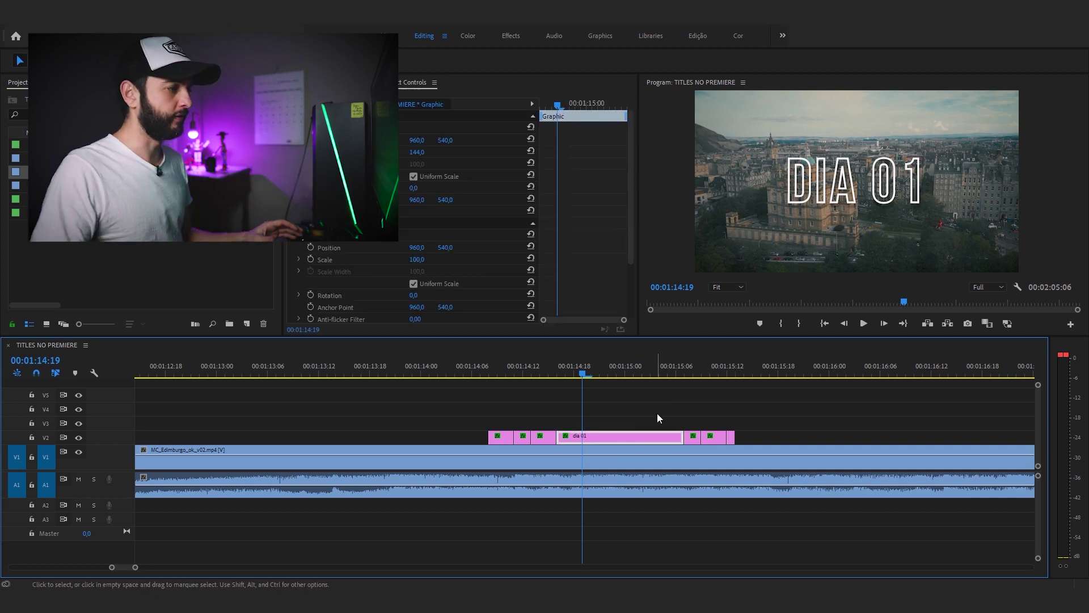
{"action": "left_click", "coordinate": [655, 416]}
{"action": "left_click_drag", "start_coordinate": [640, 436], "coordinate": [640, 429]}
{"action": "left_click", "coordinate": [649, 405]}
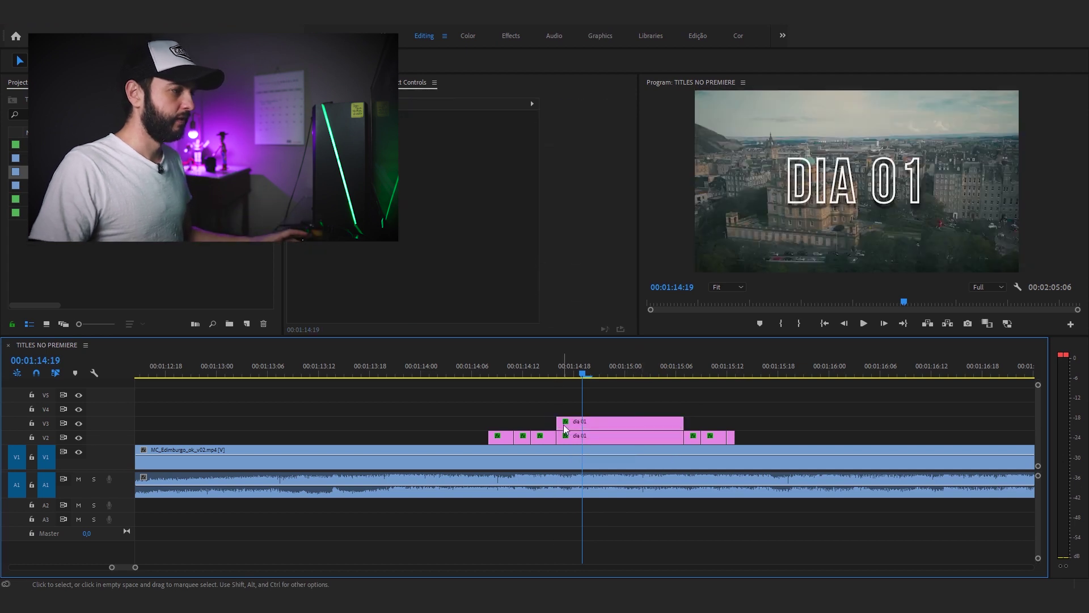
{"action": "left_click_drag", "start_coordinate": [559, 422], "coordinate": [628, 424]}
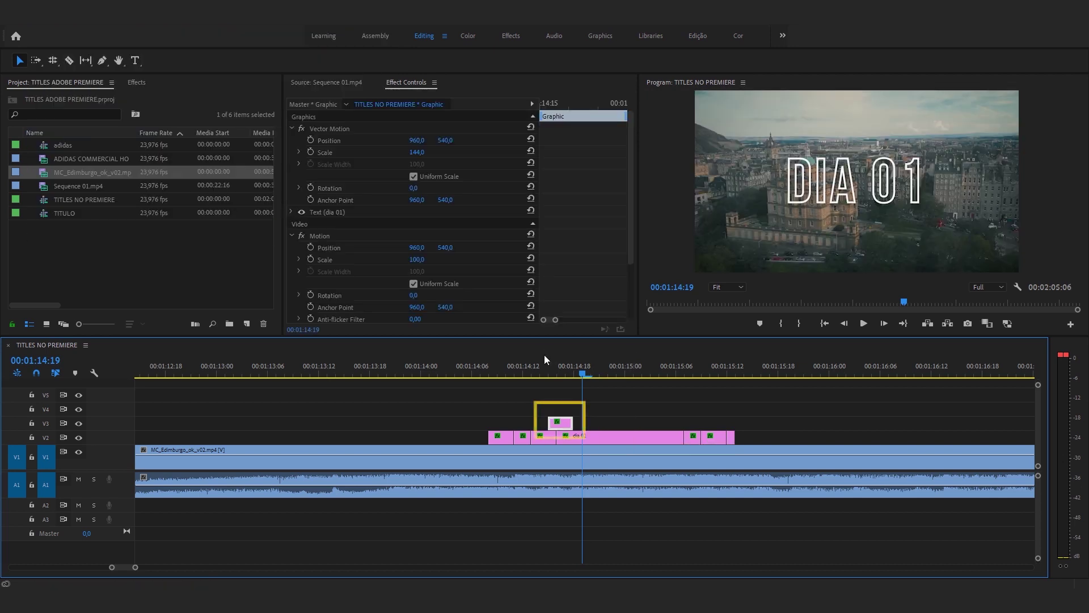
- Set the V3 copy's Vector Motion scale to 350,0 and its blend mode to Linear Dodge (Add)
{"action": "left_click_drag", "start_coordinate": [543, 366], "coordinate": [548, 368]}
{"action": "left_click", "coordinate": [560, 424]}
{"action": "left_click_drag", "start_coordinate": [417, 152], "coordinate": [527, 152]}
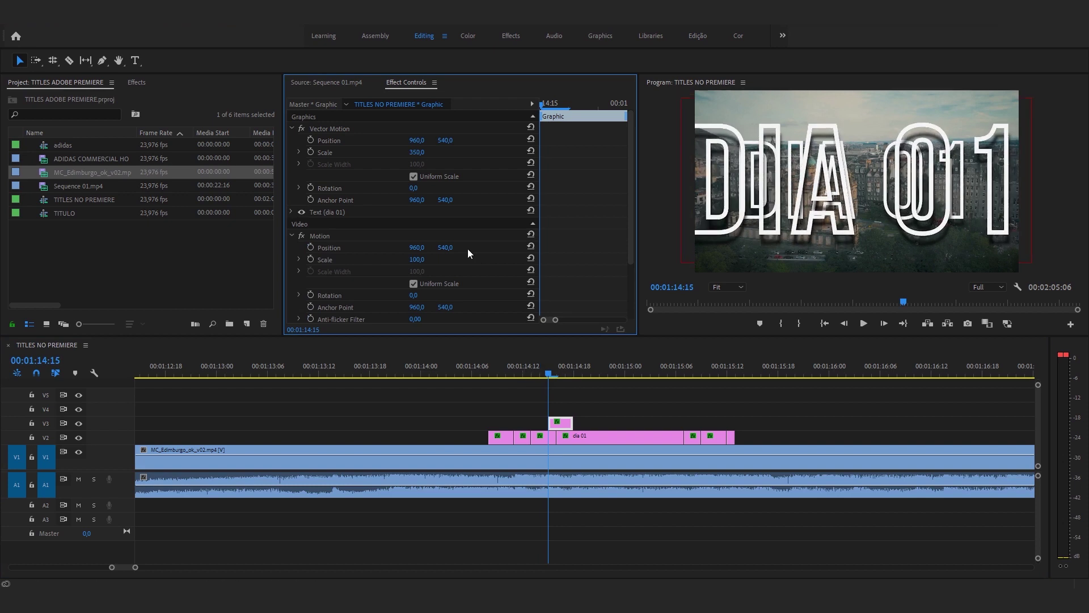
{"action": "scroll", "coordinate": [632, 185], "scroll_direction": "down", "scroll_amount": 3}
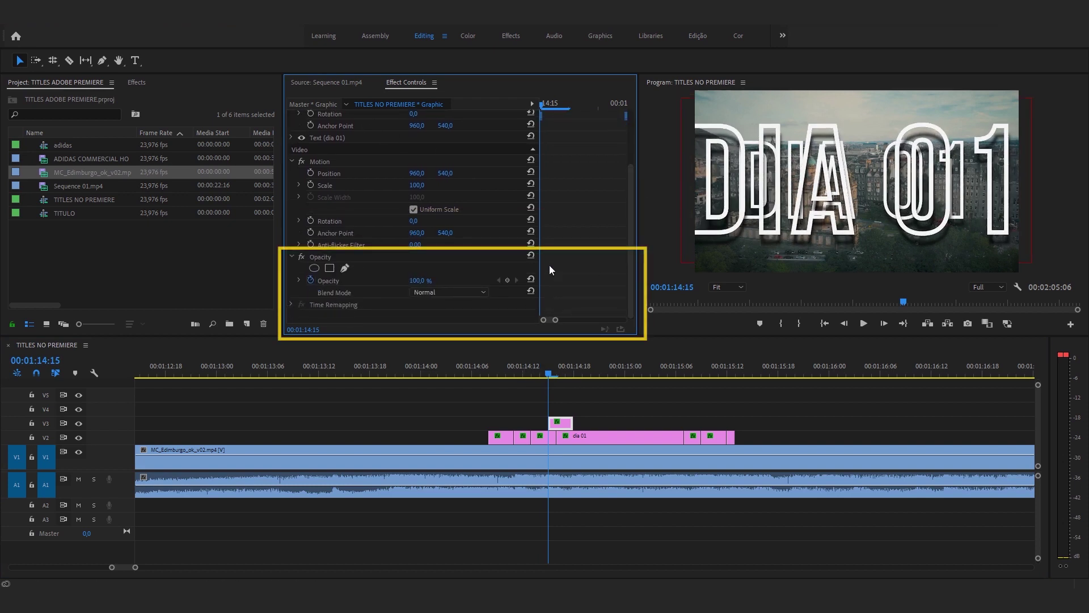
{"action": "left_click", "coordinate": [429, 293]}
{"action": "scroll", "coordinate": [485, 341], "scroll_direction": "down", "scroll_amount": 1}
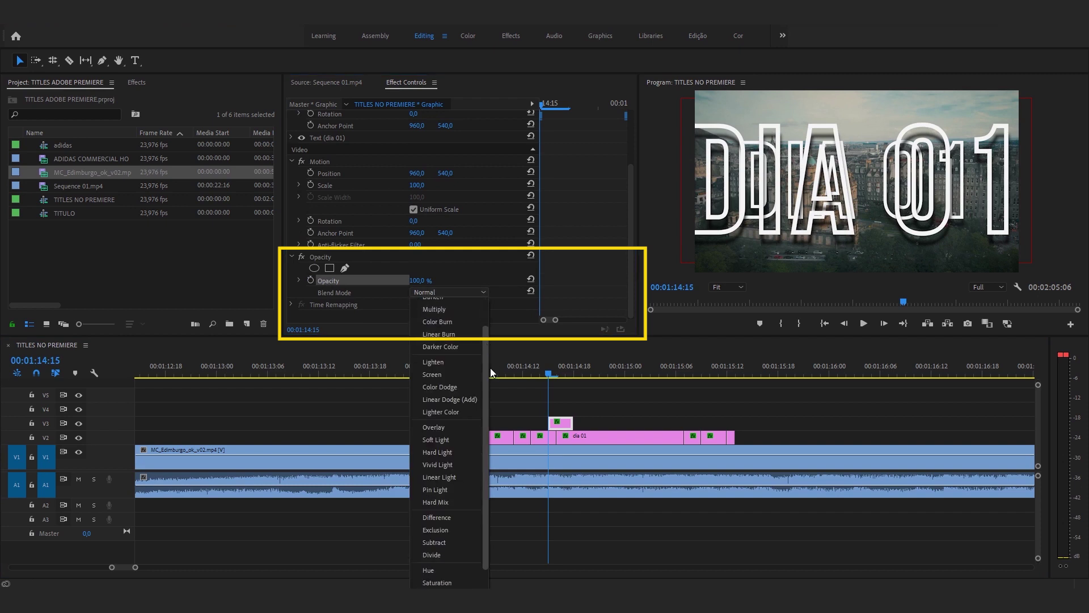
{"action": "left_click", "coordinate": [457, 403]}
- Play back the title from 00:01:14:07 to check the oversized V3 text flash before the middle piece
{"action": "left_click", "coordinate": [542, 375]}
{"action": "left_click_drag", "start_coordinate": [542, 376], "coordinate": [506, 376]}
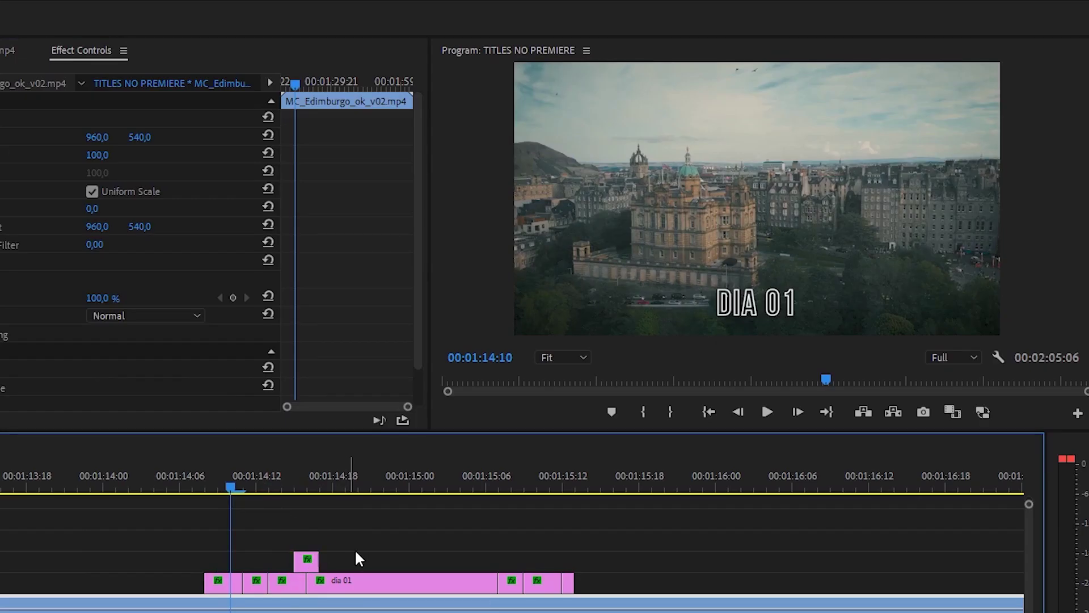
{"action": "left_click", "coordinate": [192, 477]}
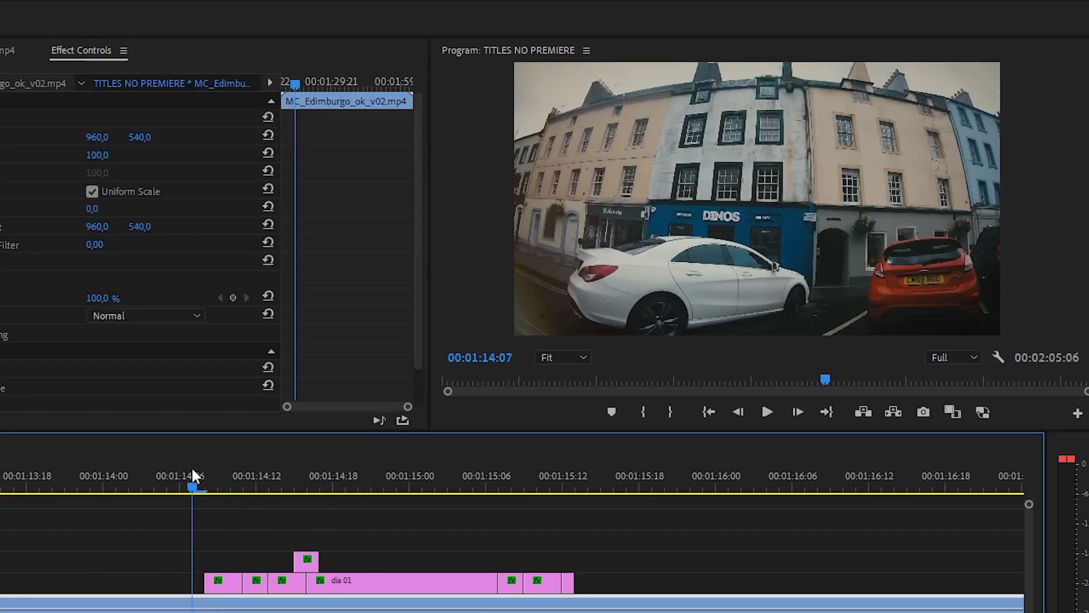
{"action": "key", "text": "space"}
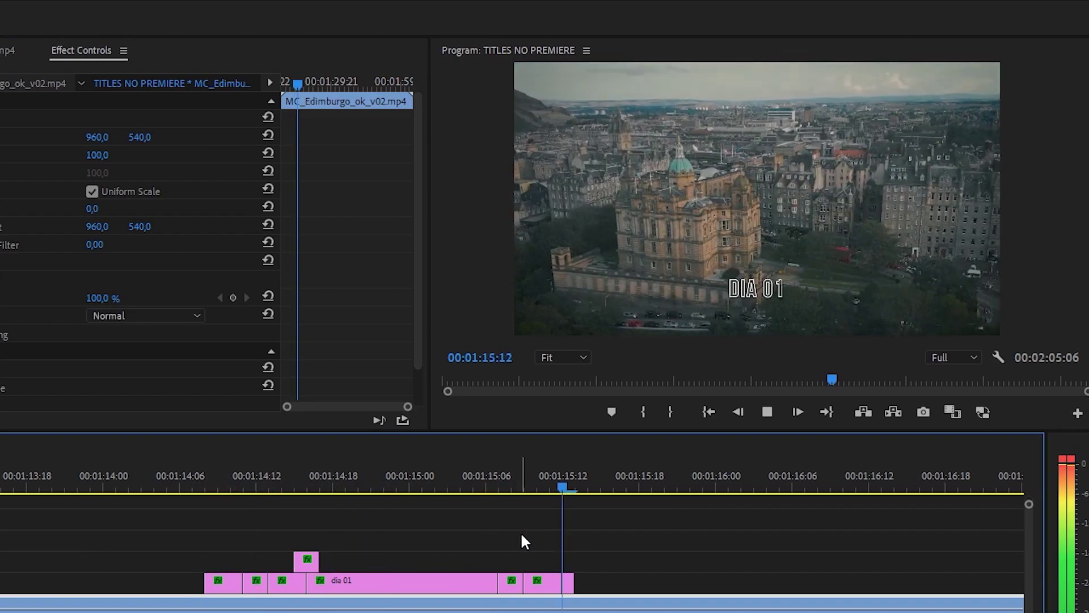
{"action": "key", "text": "space"}
- Duplicate the short oversized dia 01 clip on V3 to 00:01:15:06, over the end of the long middle piece
{"action": "left_click", "coordinate": [661, 379]}
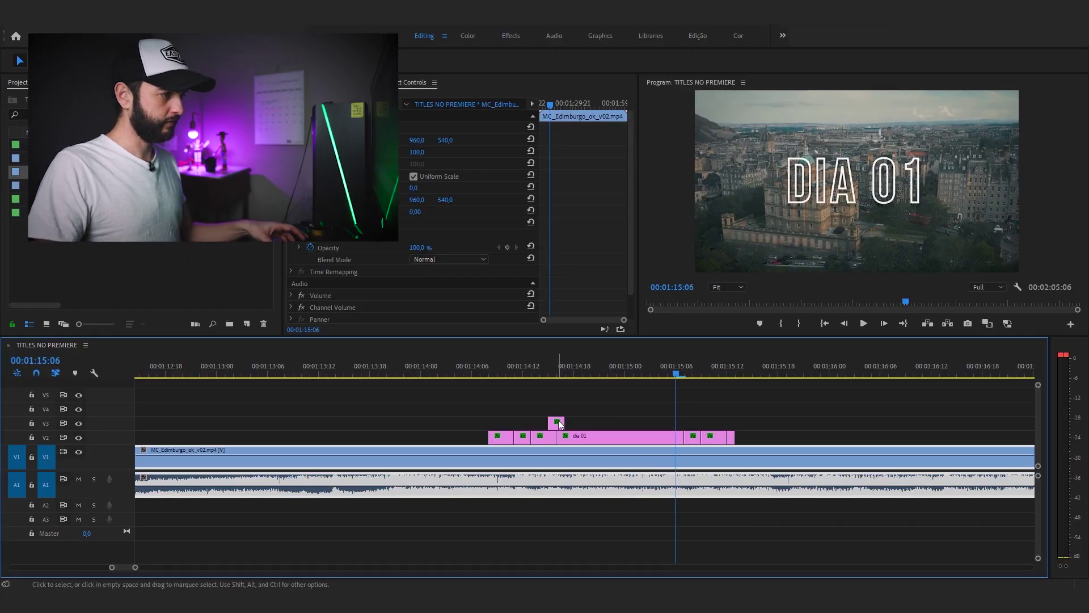
{"action": "left_click_drag", "start_coordinate": [559, 422], "coordinate": [645, 425]}
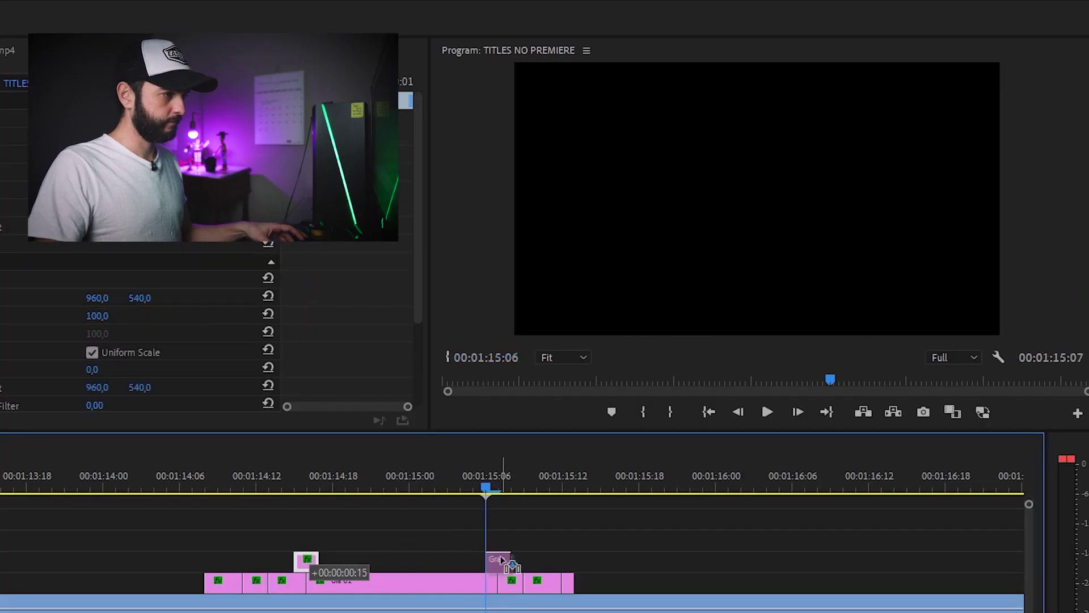
{"action": "left_click_drag", "start_coordinate": [501, 560], "coordinate": [501, 560]}
- Play back the dia 01 title from 00:01:13:23 to check both oversized text flashes
{"action": "left_click_drag", "start_coordinate": [492, 504], "coordinate": [90, 494]}
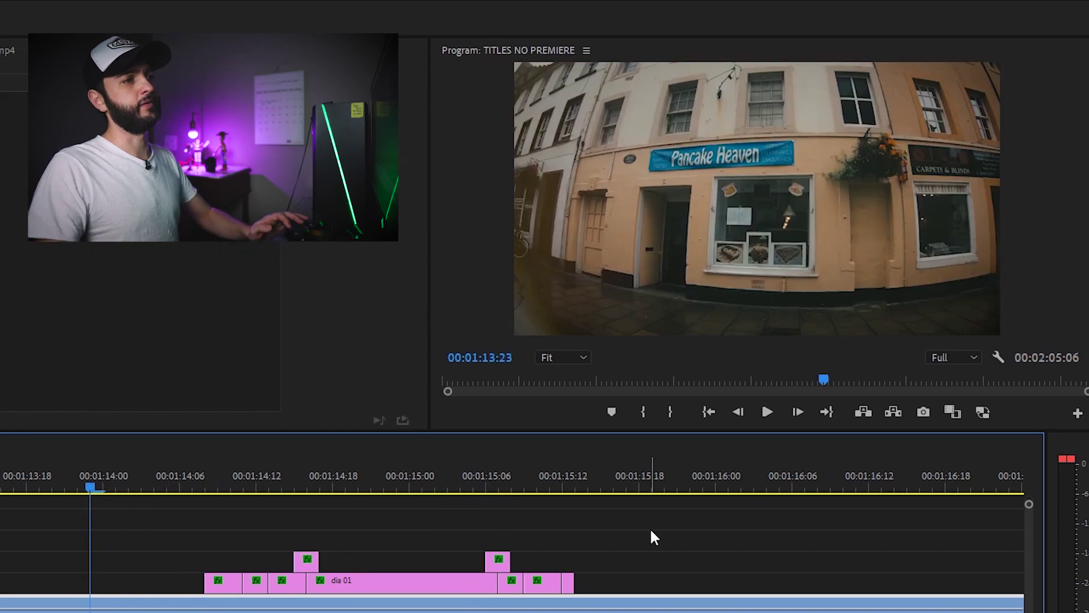
{"action": "key", "text": "space"}
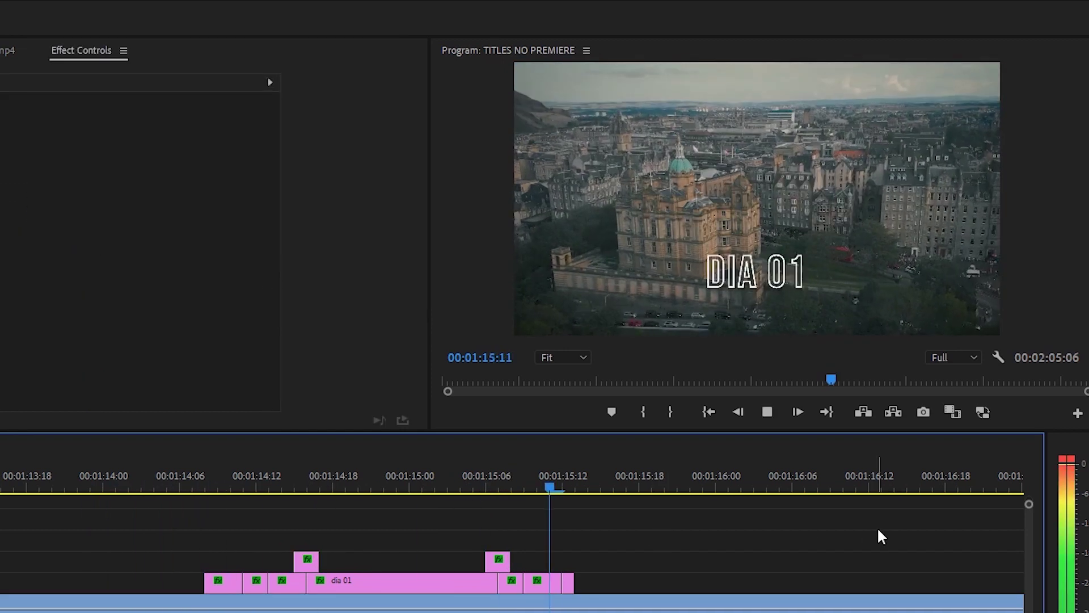
{"action": "key", "text": "space"}
{"action": "left_click_drag", "start_coordinate": [621, 497], "coordinate": [208, 494]}
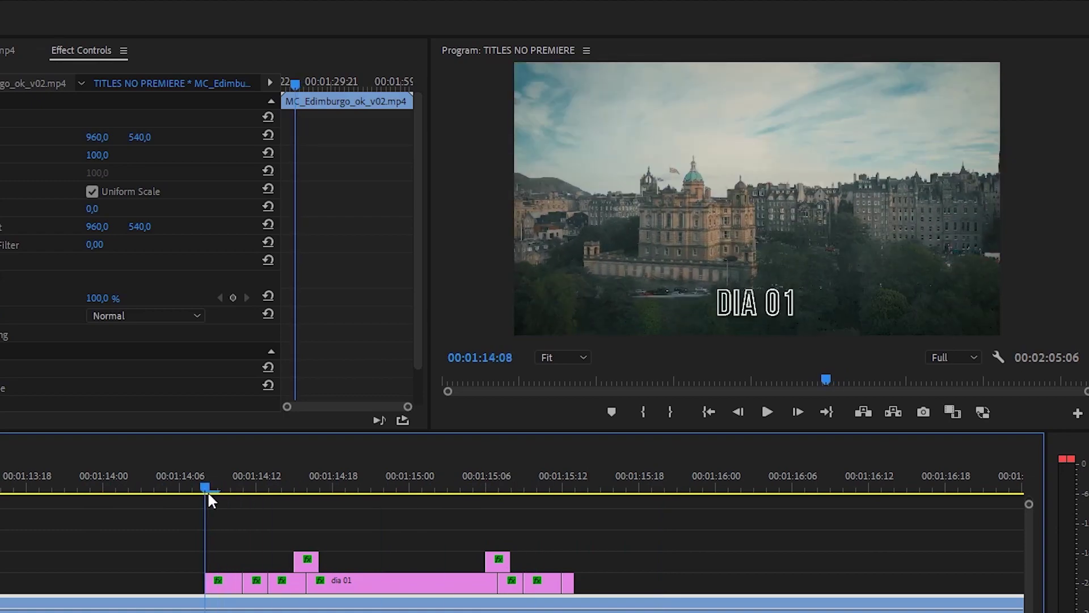